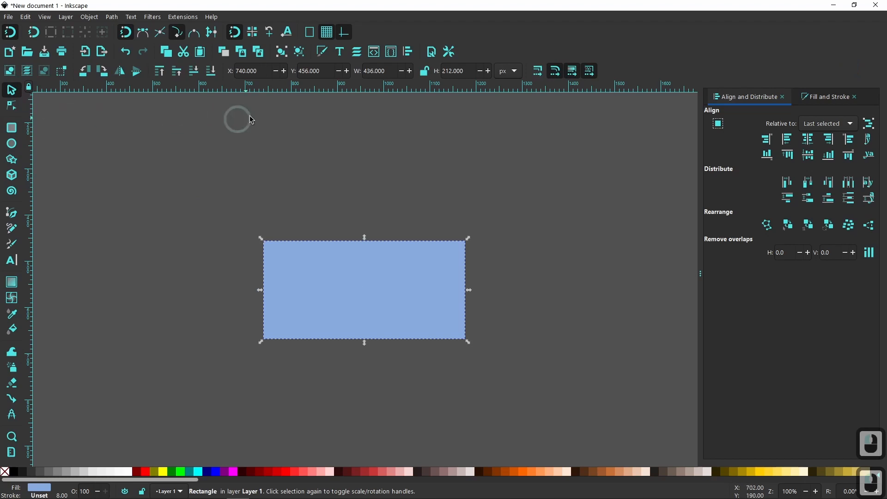
Step: Resize the selected rectangle to 400 px wide and 200 px high
click(389, 70)
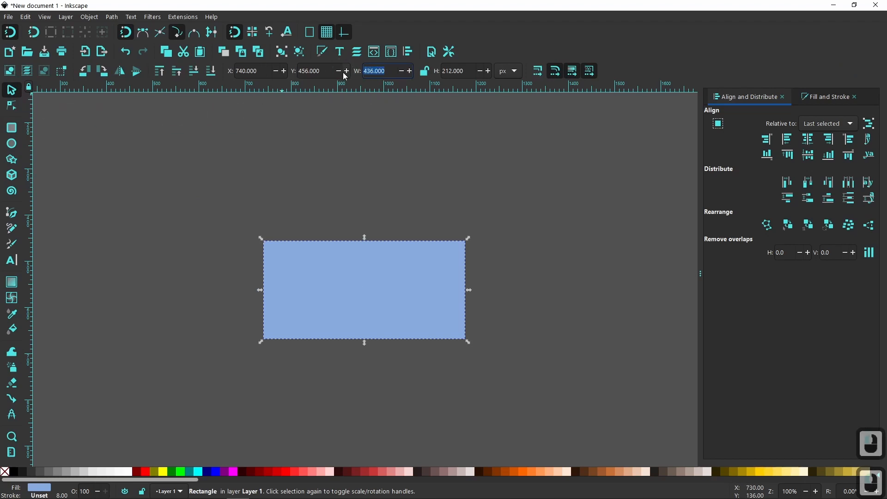
text(400)
key(Tab)
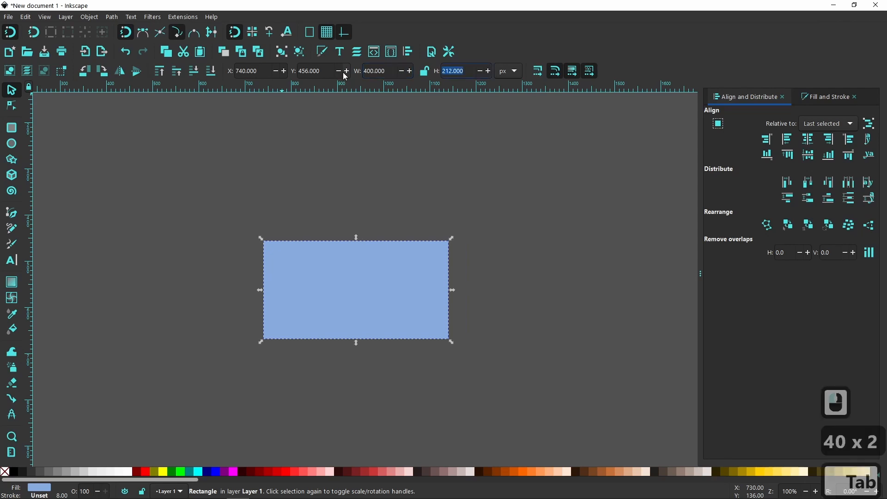
text(200)
key(Return)
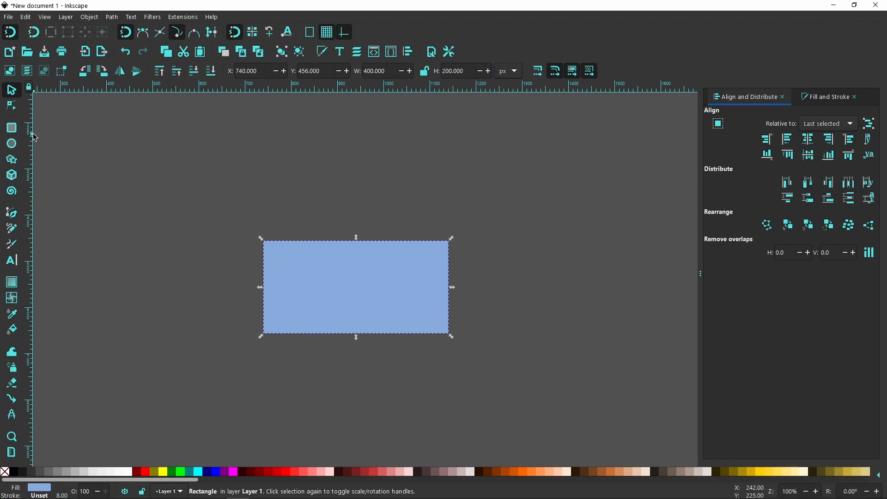
Step: Give the rectangle a pure red fill with no stroke and an opacity of about 51.4%
click(5, 474)
key(Caps_Lock)
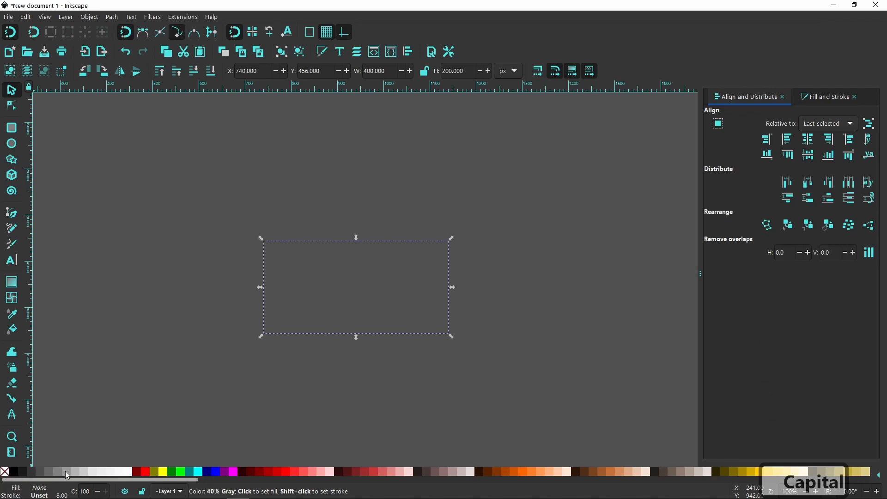
click(146, 473)
shift+click(7, 472)
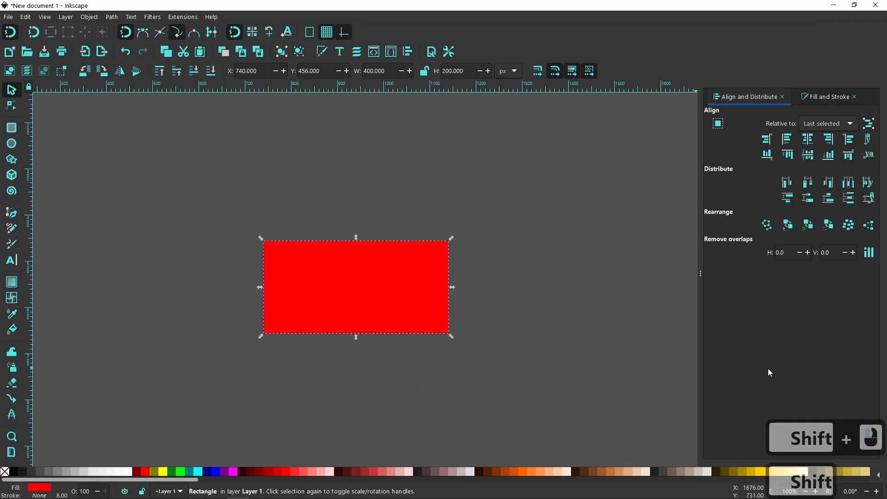
click(819, 95)
click(778, 452)
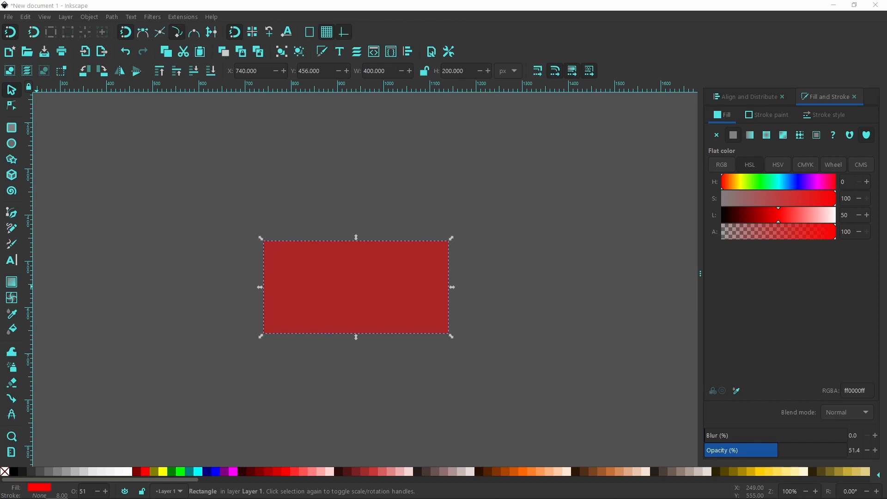
Step: Draw a square about 226 px wide in the empty area up and left of the red rectangle and fill it blue
click(6, 130)
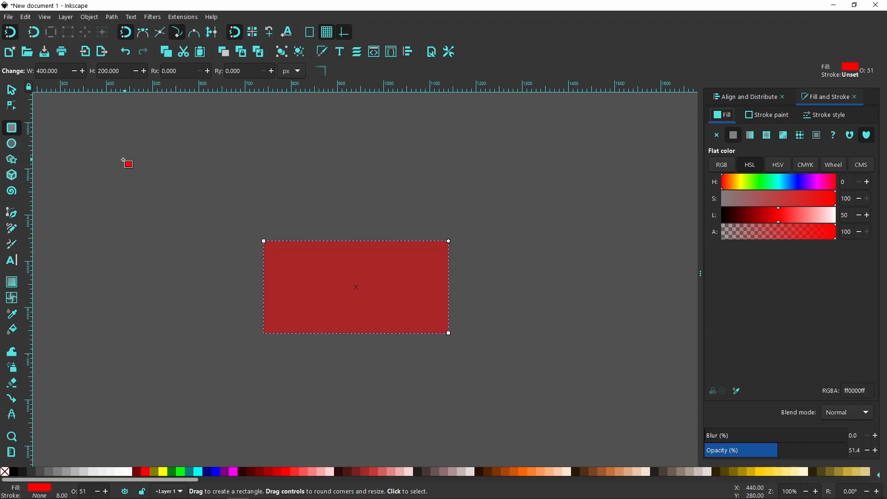
drag(106, 151, 159, 206)
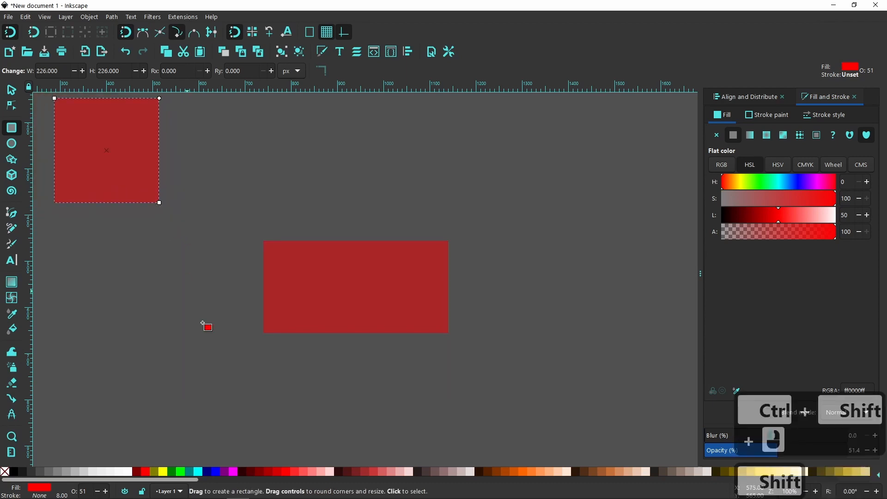
click(214, 472)
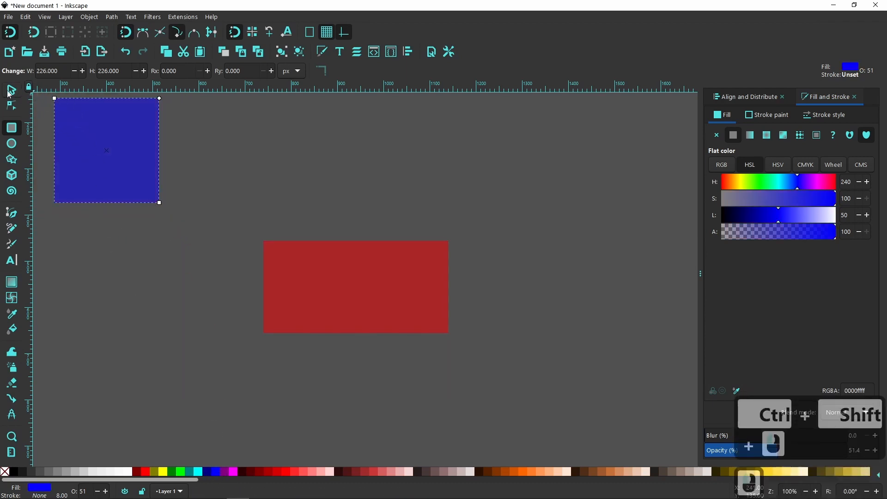
Step: Rotate the blue square 45° about its upper-left corner into a diamond and move it beside the red rectangle
click(12, 91)
click(106, 141)
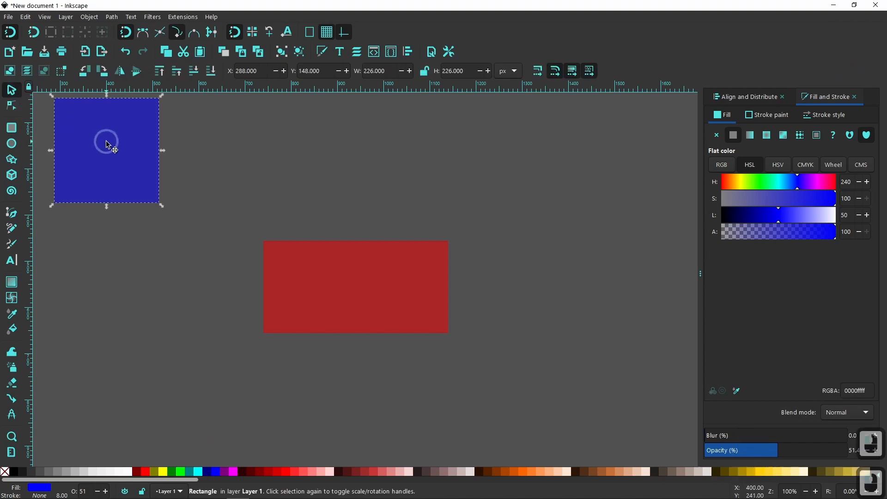
click(107, 142)
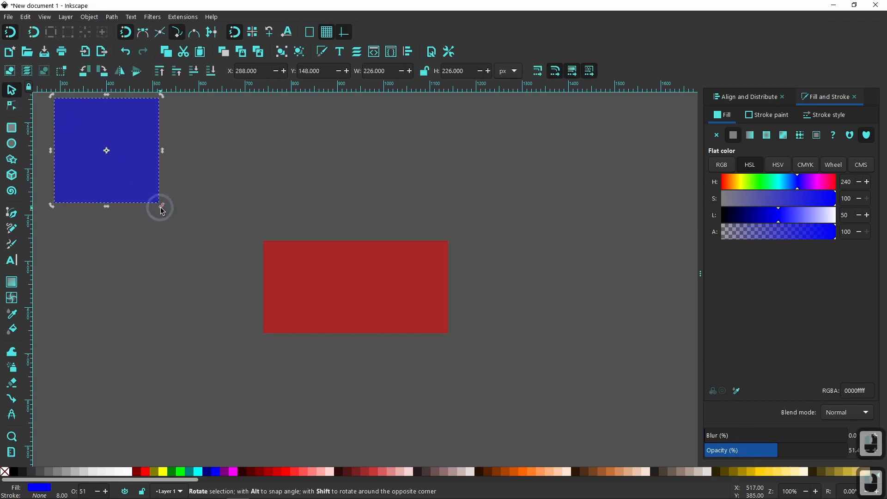
drag(164, 210, 70, 242)
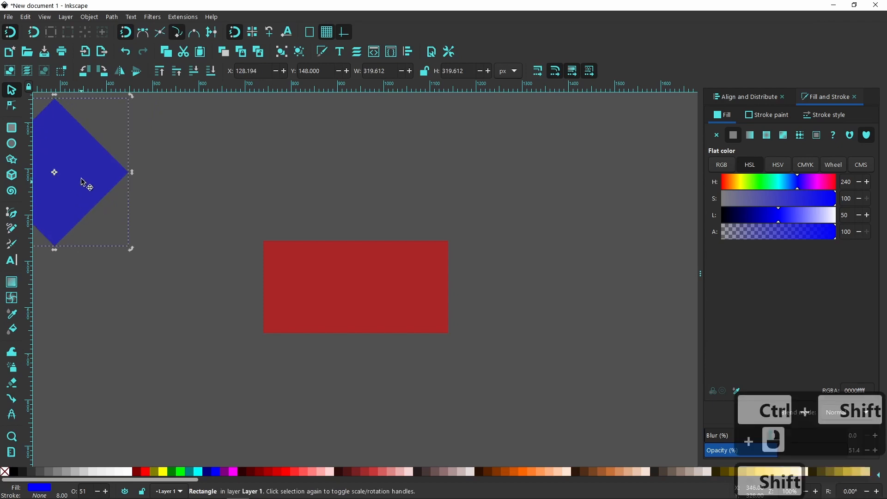
drag(91, 174, 180, 198)
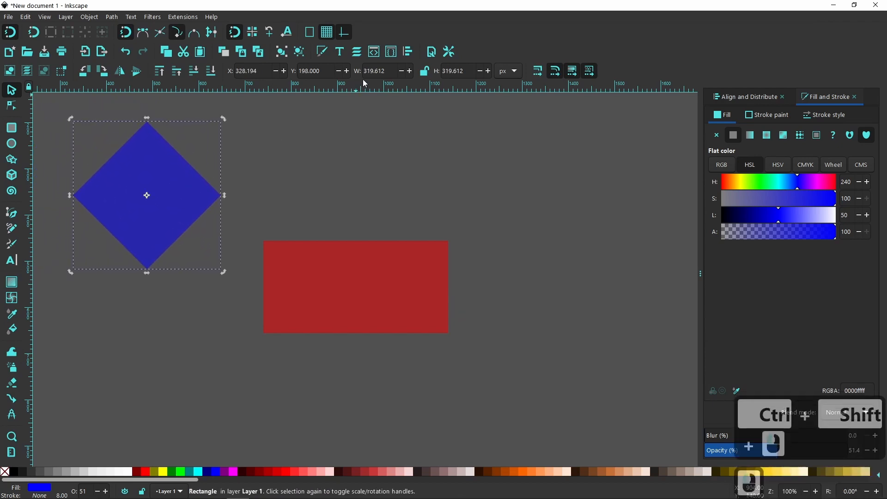
Step: Lock the blue diamond's proportions and set its width to 400 px
click(424, 72)
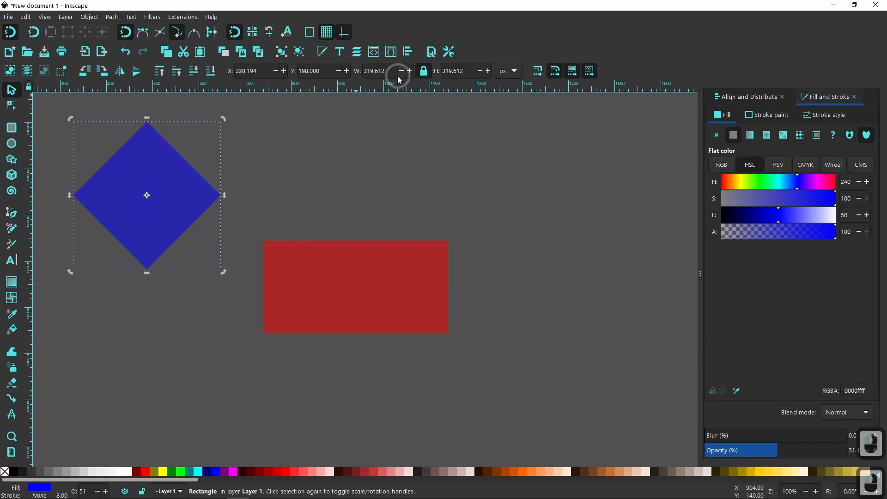
drag(388, 70, 353, 72)
text(400)
key(Return)
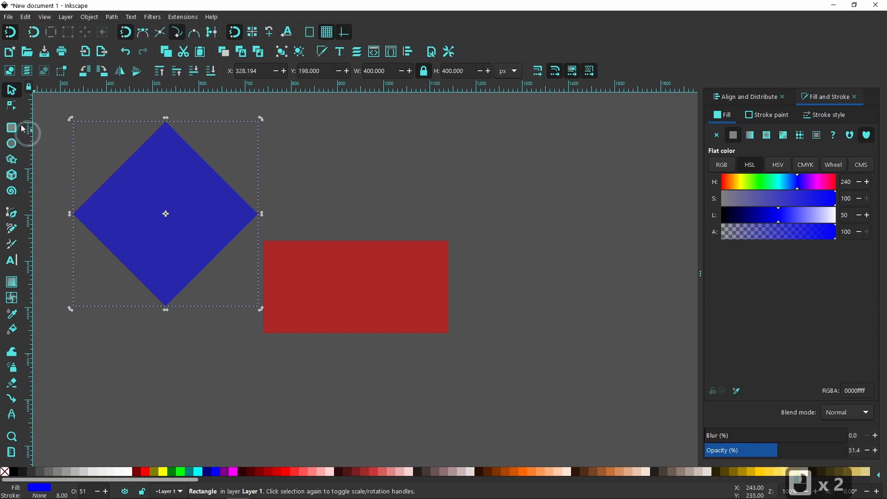
Step: Snap the diamond's side corners onto the red rectangle's top corners and check the alignment up close
drag(104, 215, 303, 246)
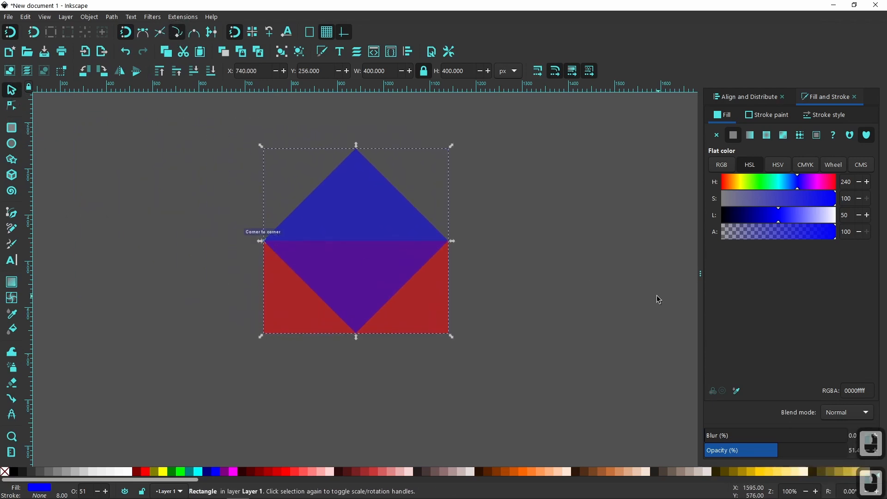
click(467, 245)
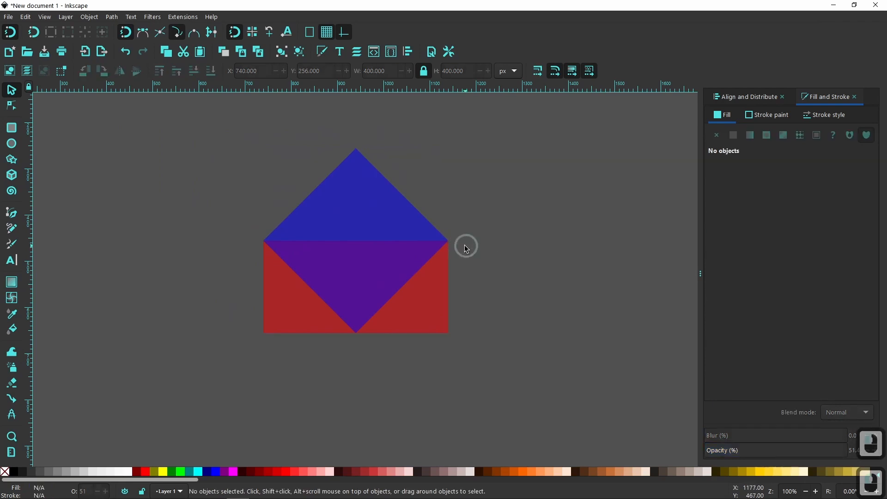
ctrl+scroll(443, 244, up, 9)
ctrl+scroll(489, 257, down, 9)
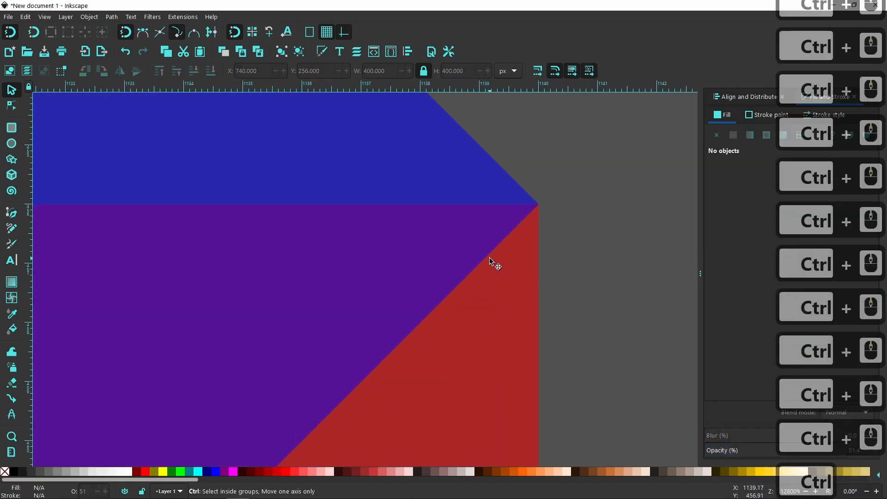
ctrl+scroll(514, 276, down, 3)
ctrl+scroll(514, 275, up, 4)
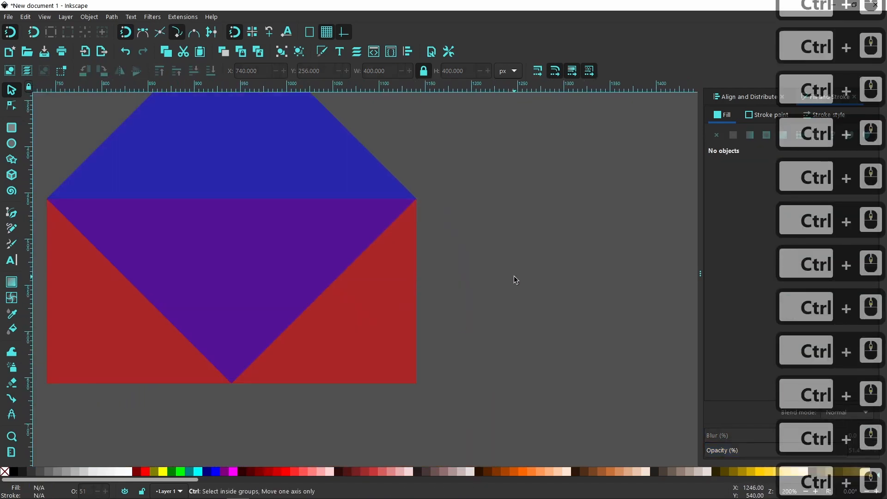
ctrl+scroll(483, 272, down, 2)
drag(484, 271, 547, 280)
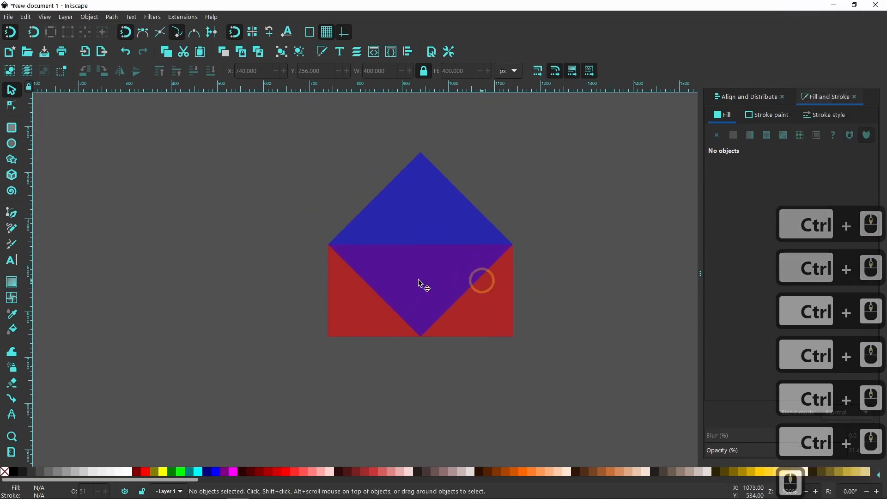
Step: Duplicate the red rectangle and intersect the copy with the blue diamond, leaving a downward-pointing triangle
click(350, 309)
right_click(351, 307)
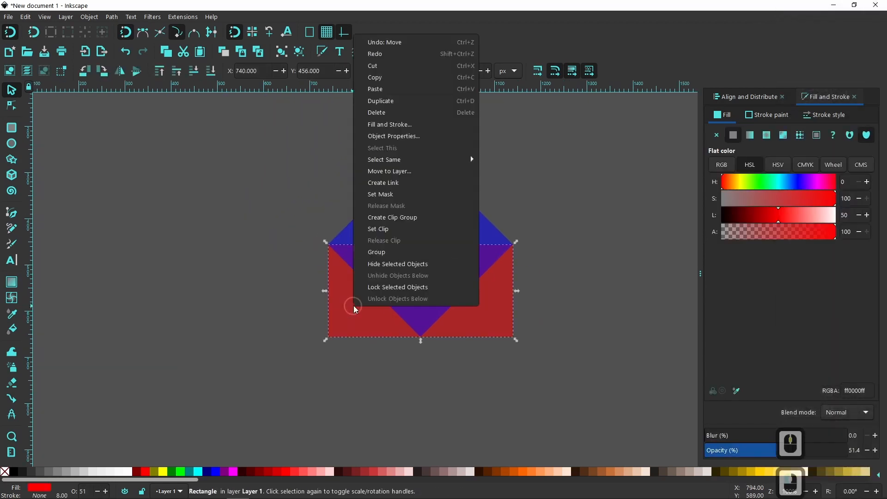
click(396, 100)
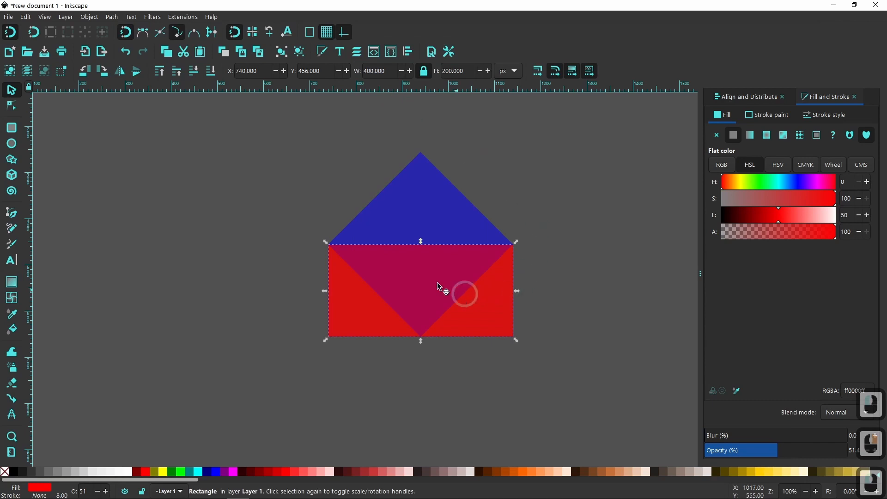
shift+click(412, 191)
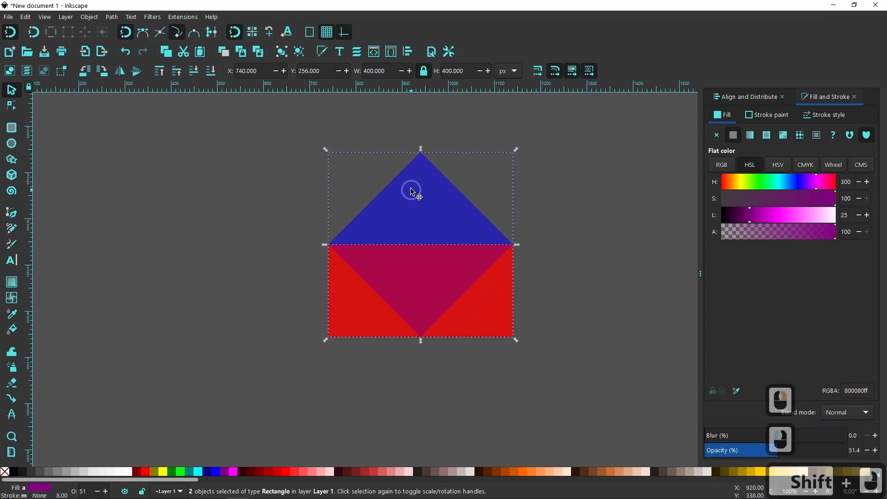
click(111, 16)
click(130, 87)
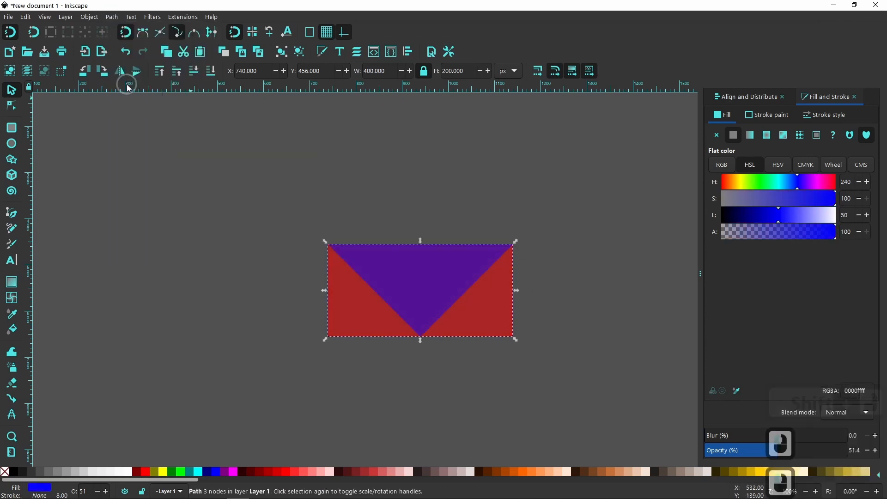
Step: Move the blue triangle's bottom node straight up to Y 560 px
click(600, 292)
click(411, 289)
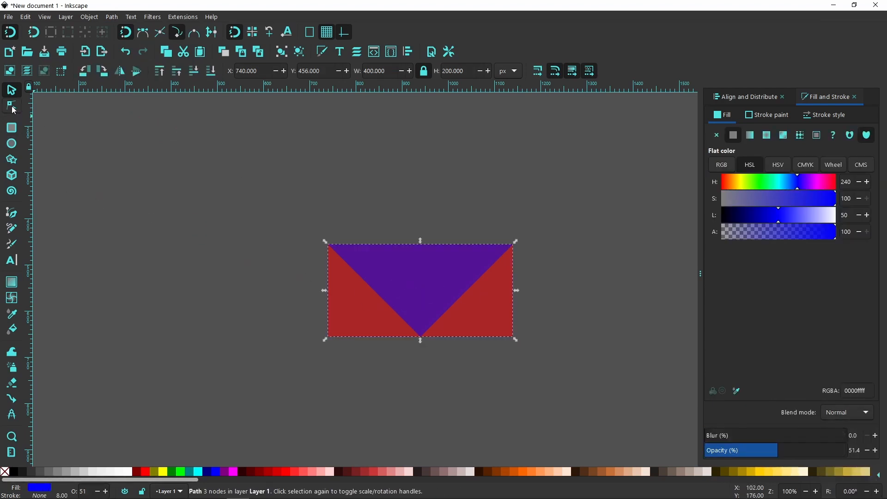
click(14, 110)
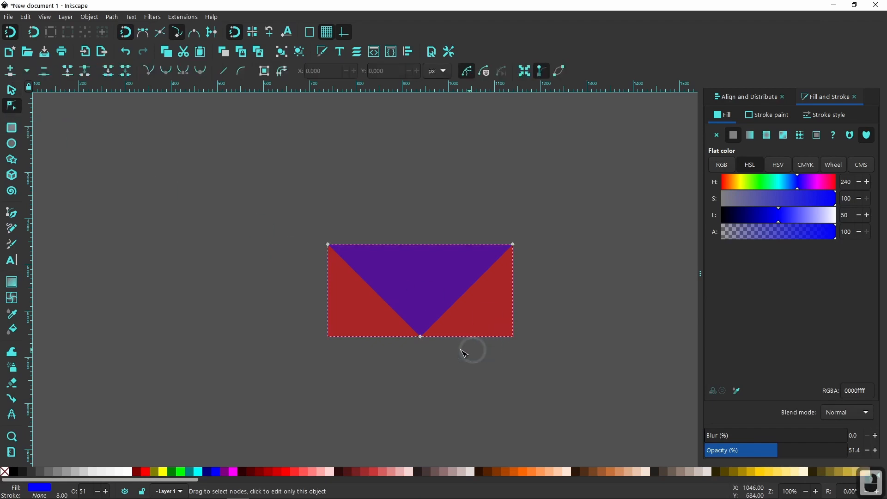
drag(420, 337, 439, 297)
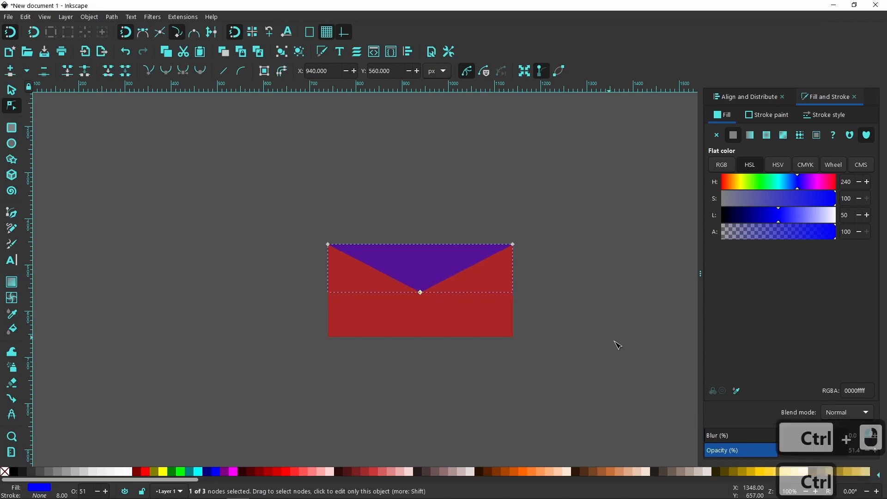
Step: Duplicate the blue triangle, shift the copy down slightly and flip it vertically
scroll(508, 324, right, 5)
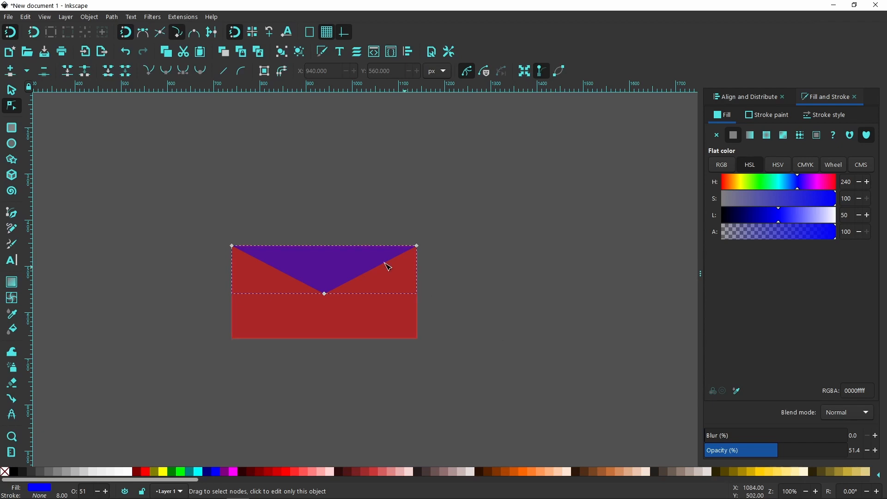
click(12, 90)
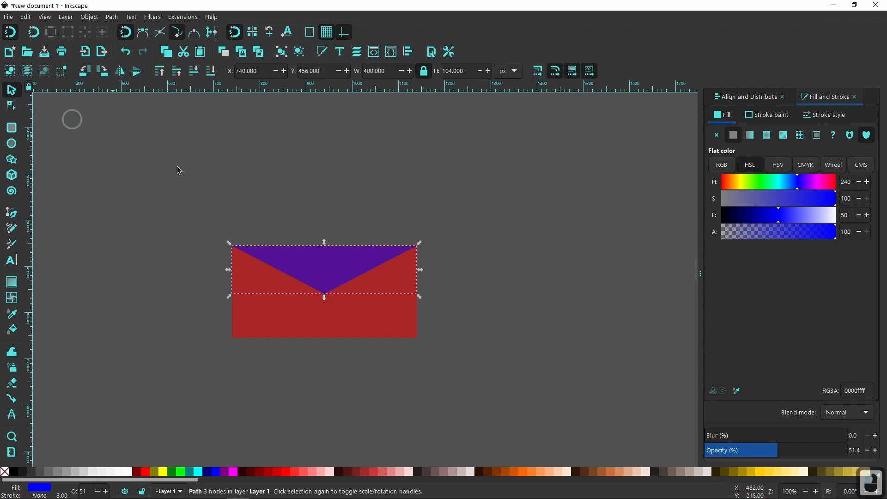
right_click(324, 265)
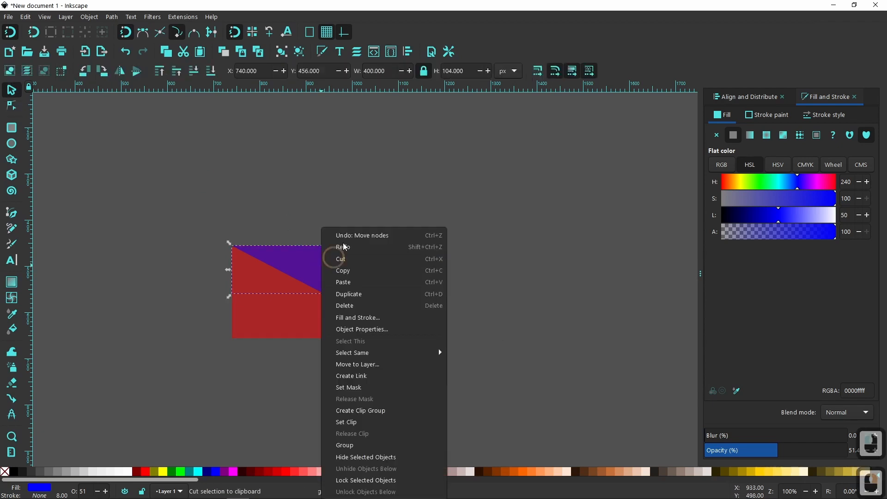
click(354, 296)
click(234, 291)
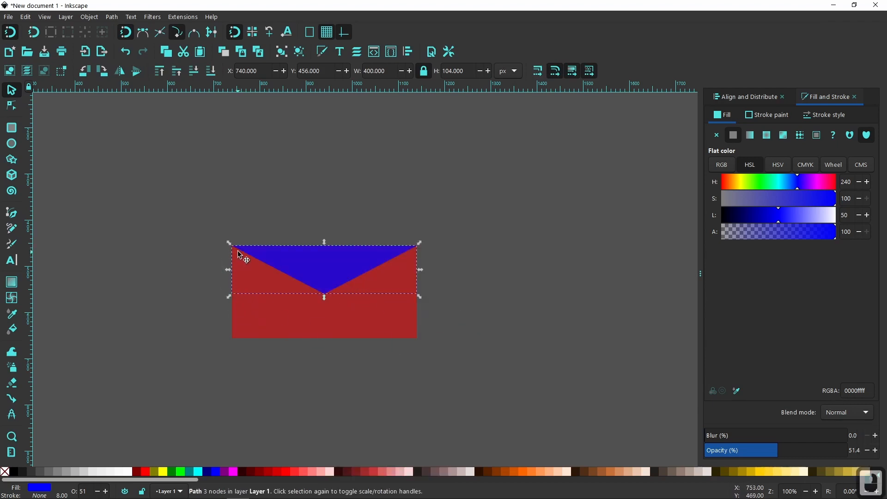
drag(239, 249, 255, 268)
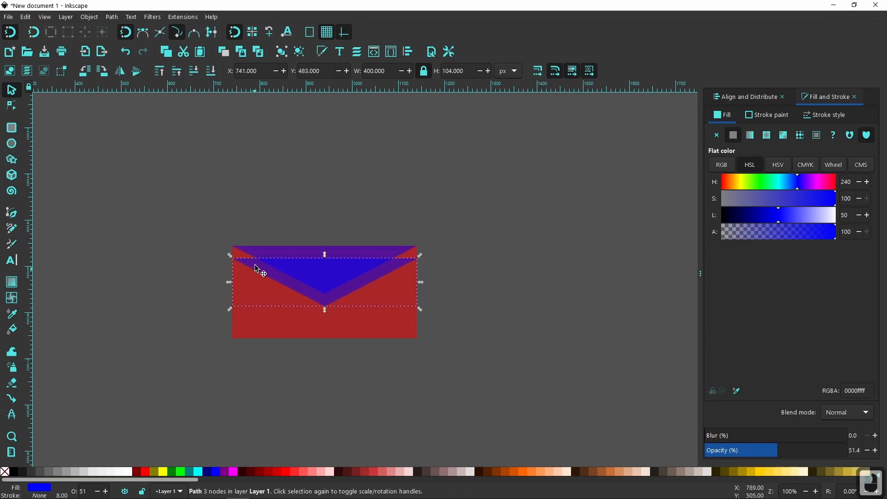
click(136, 72)
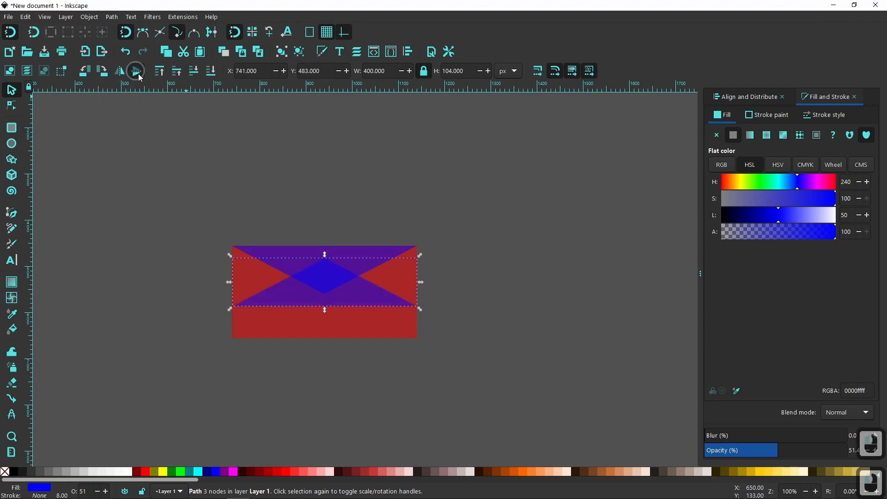
Step: Snap the flipped triangle to the red rectangle's bottom corners and fill it green
drag(239, 304, 235, 336)
click(181, 472)
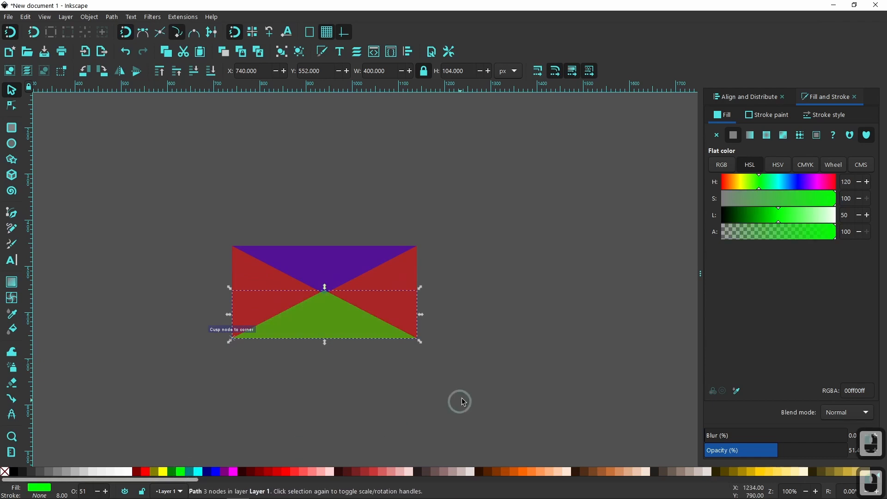
click(487, 383)
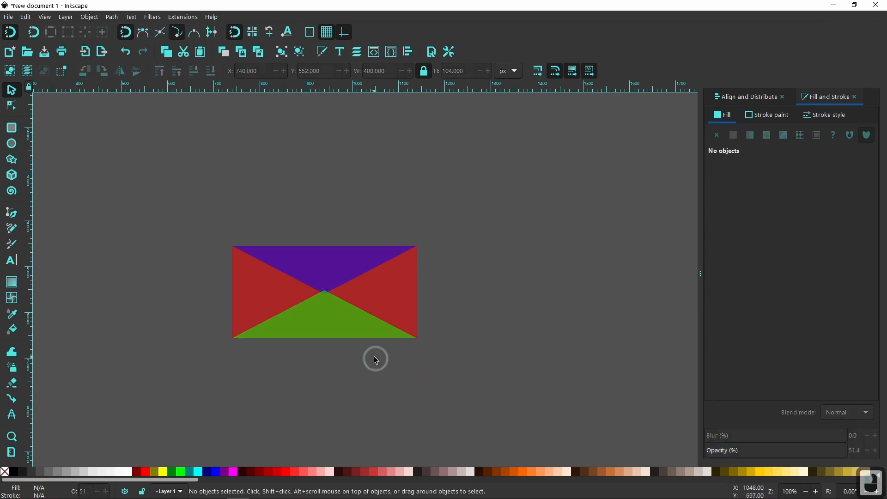
Step: Duplicate the green triangle and snap the copy's bottom corners onto the red rectangle's top corners
scroll(391, 367, left, 3)
scroll(476, 293, up, 2)
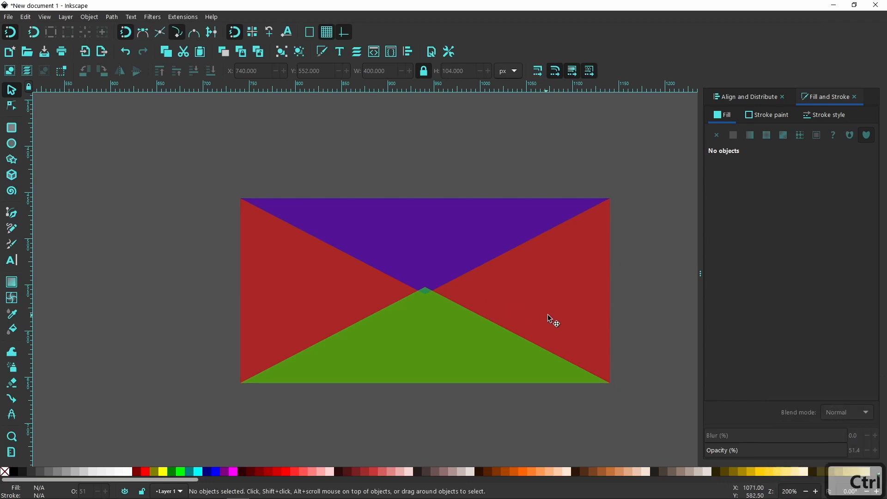
drag(67, 314, 23, 314)
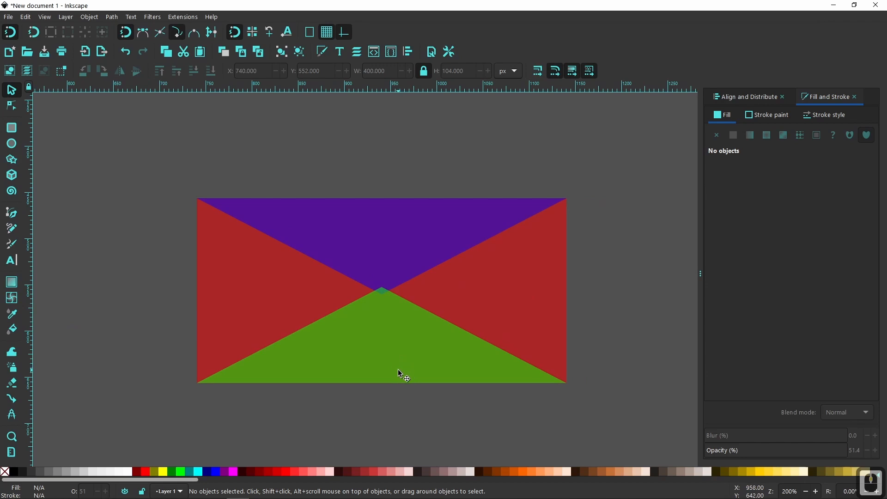
right_click(370, 341)
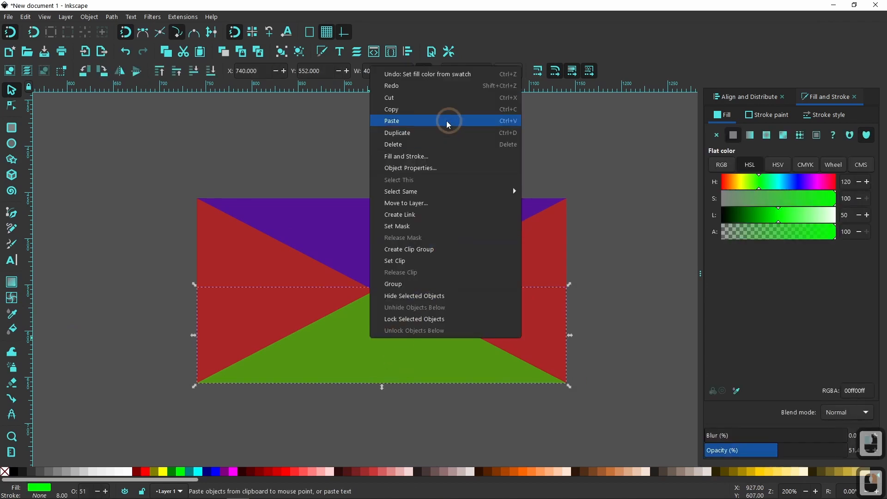
click(421, 133)
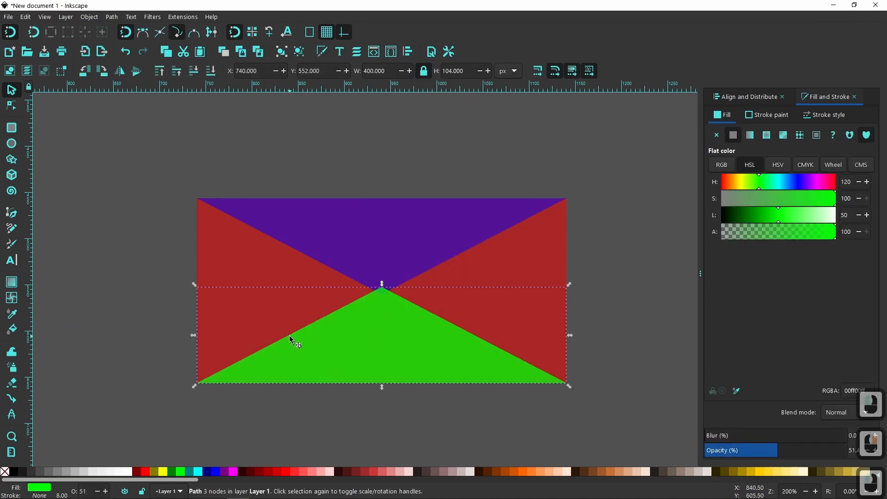
drag(198, 379, 173, 200)
click(140, 258)
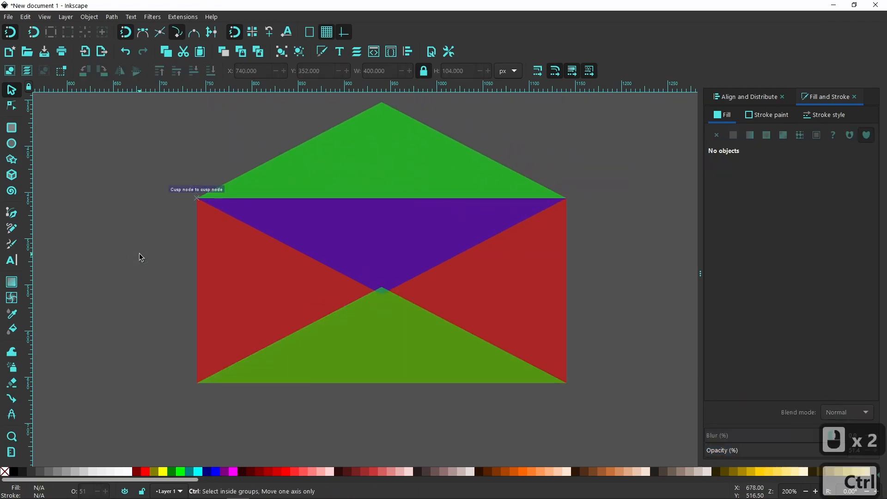
scroll(139, 258, down, 2)
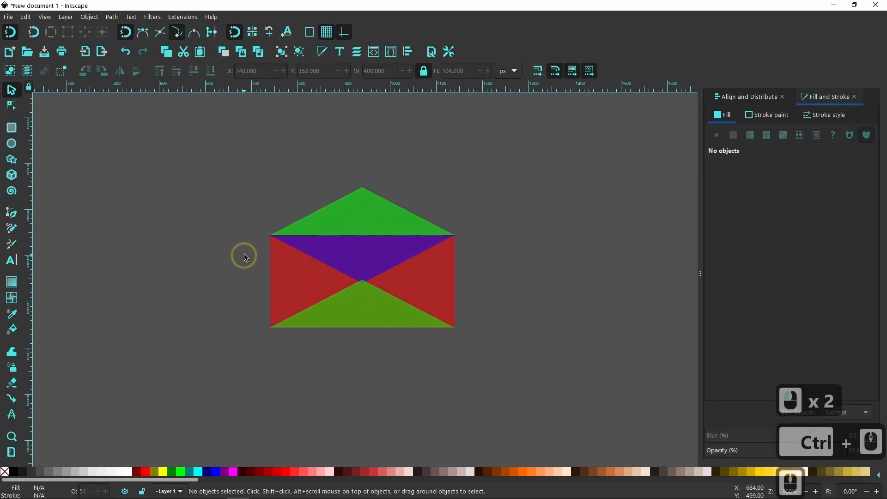
click(516, 327)
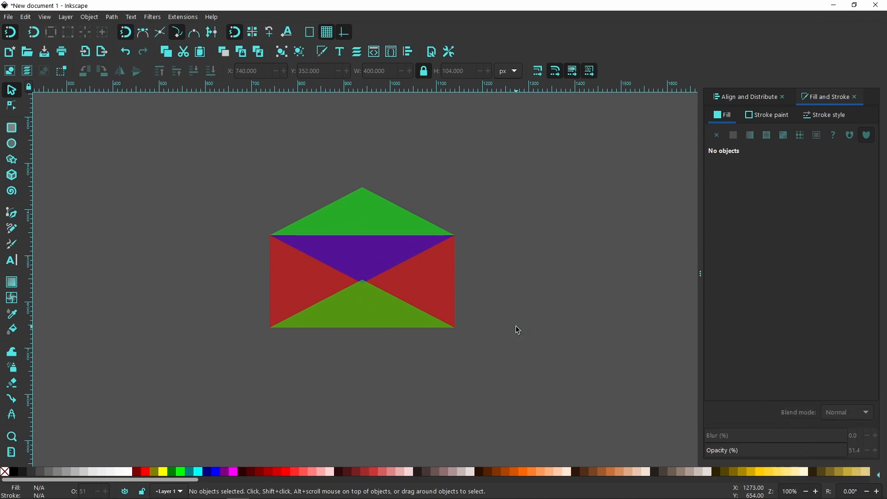
drag(227, 158, 562, 402)
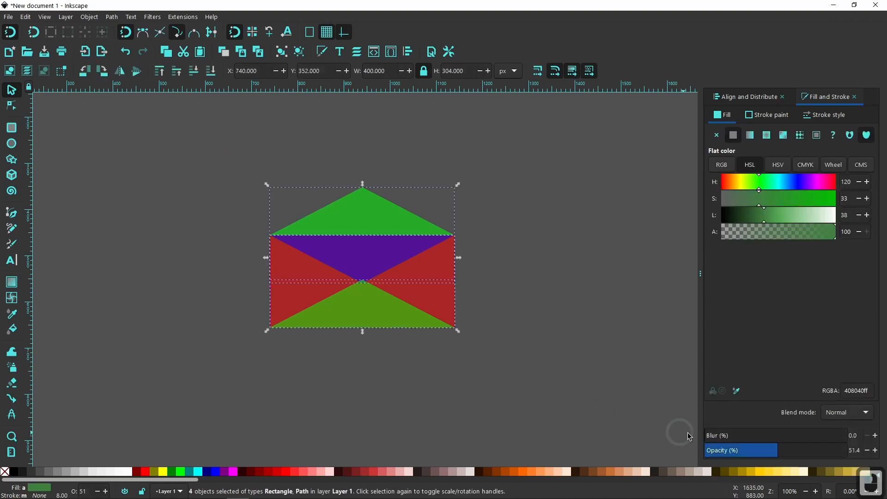
click(576, 341)
Step: Duplicate the green triangle above the rectangle in place and fill the copy blue
right_click(378, 210)
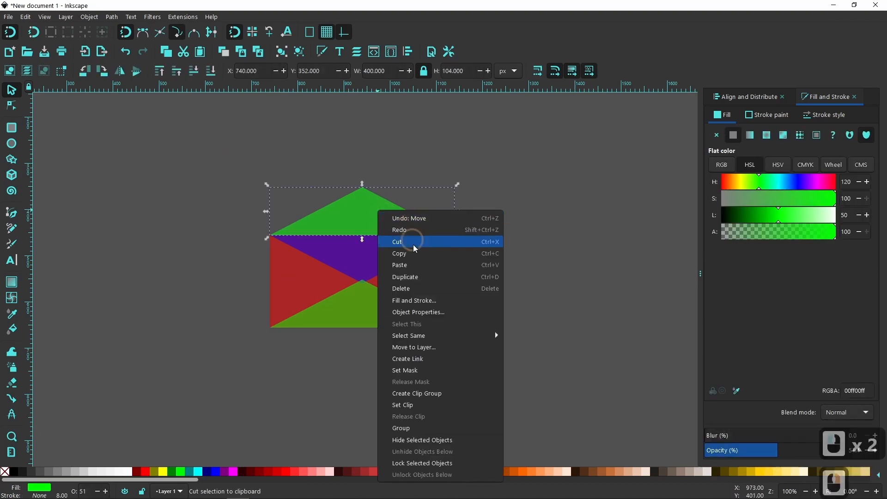
click(411, 277)
click(365, 211)
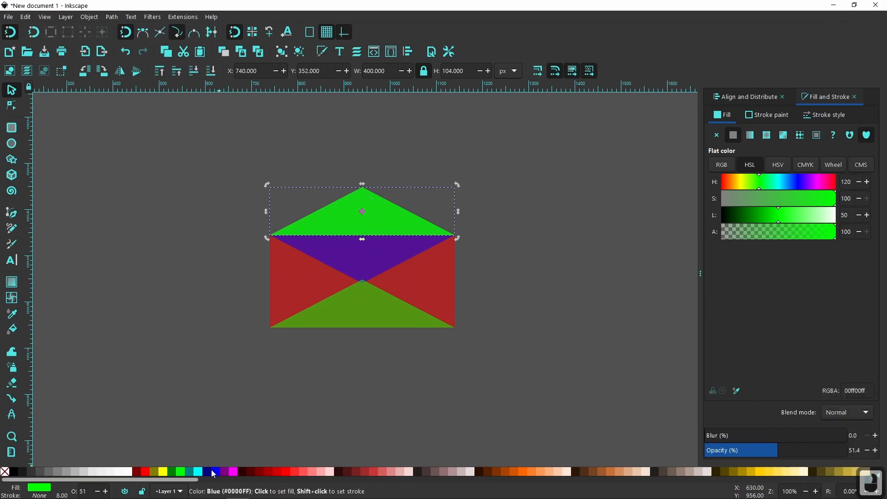
click(217, 471)
click(372, 212)
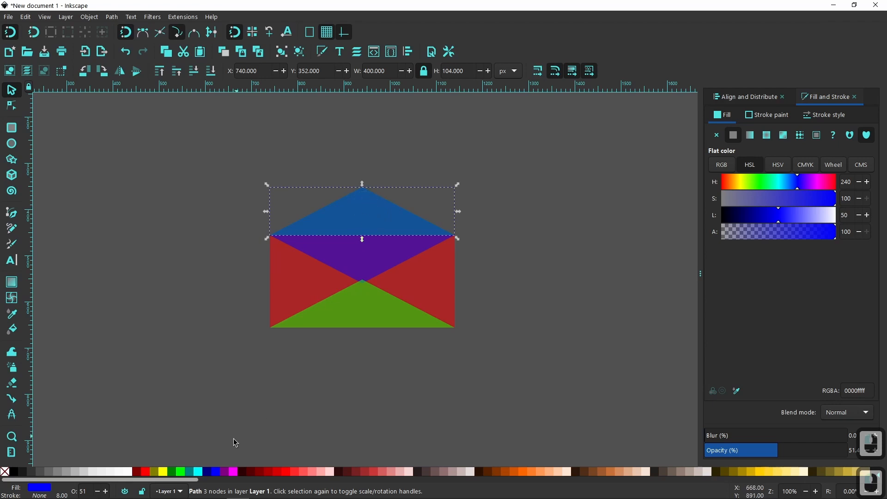
Step: Duplicate the blue triangle above the rectangle in place and fill the copy lime green
right_click(359, 211)
click(382, 278)
click(181, 472)
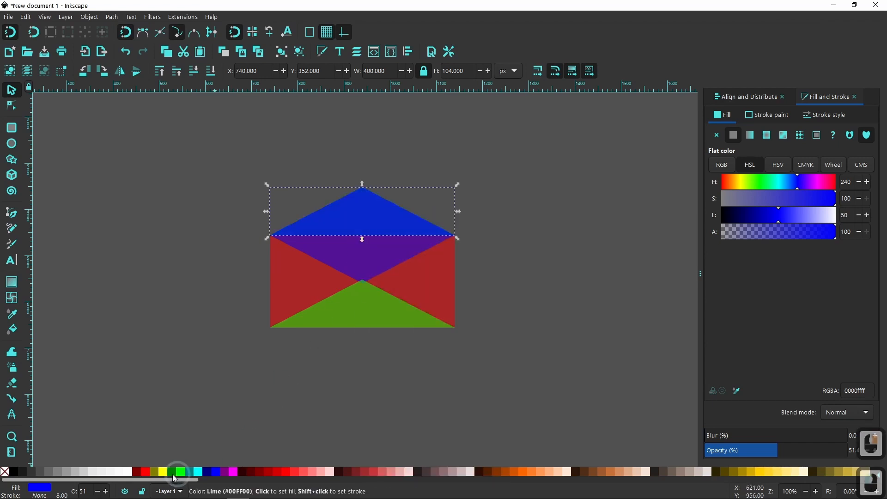
Step: Move the lime copy straight down 24 px and subtract it from the blue triangle with Difference
drag(364, 213, 365, 224)
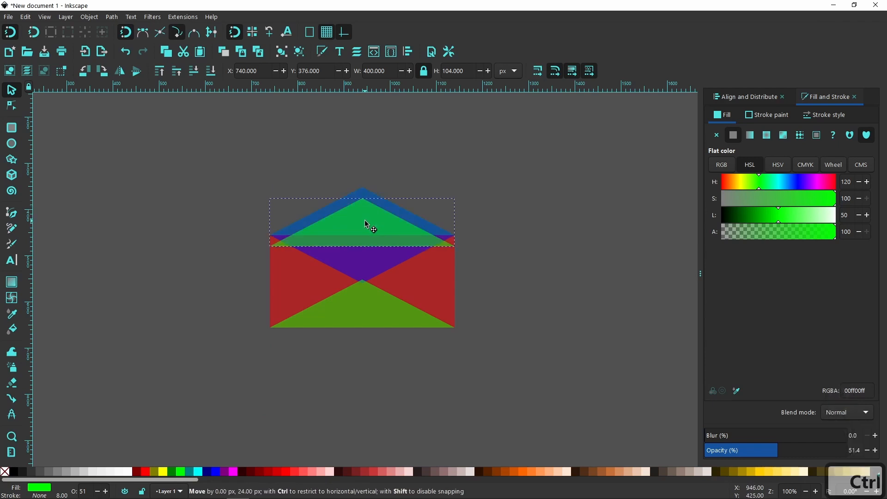
ctrl+click(368, 222)
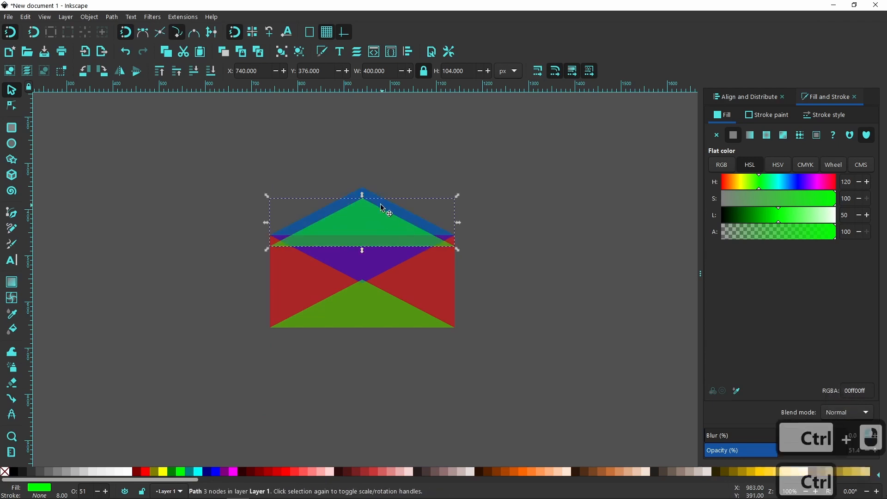
shift+click(366, 193)
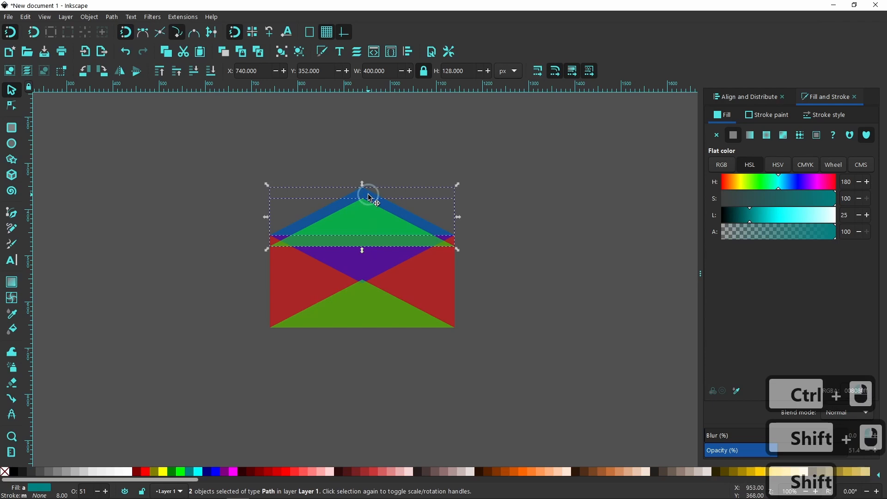
click(112, 18)
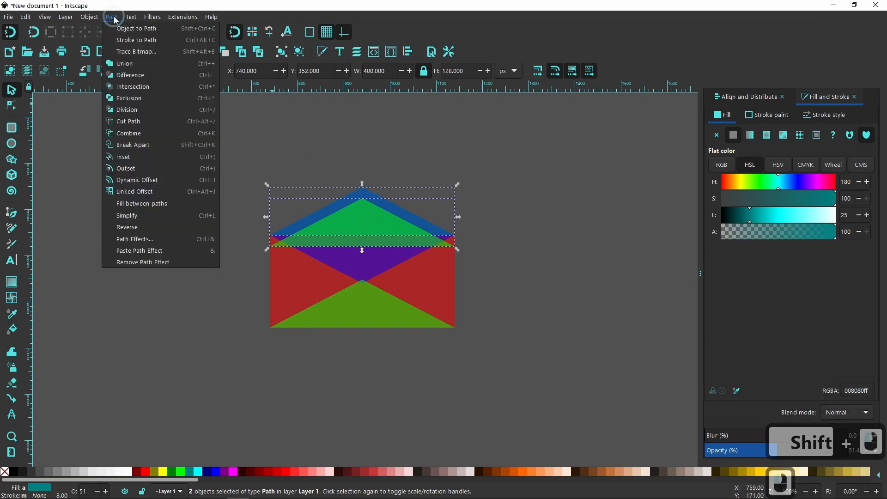
click(132, 76)
click(508, 274)
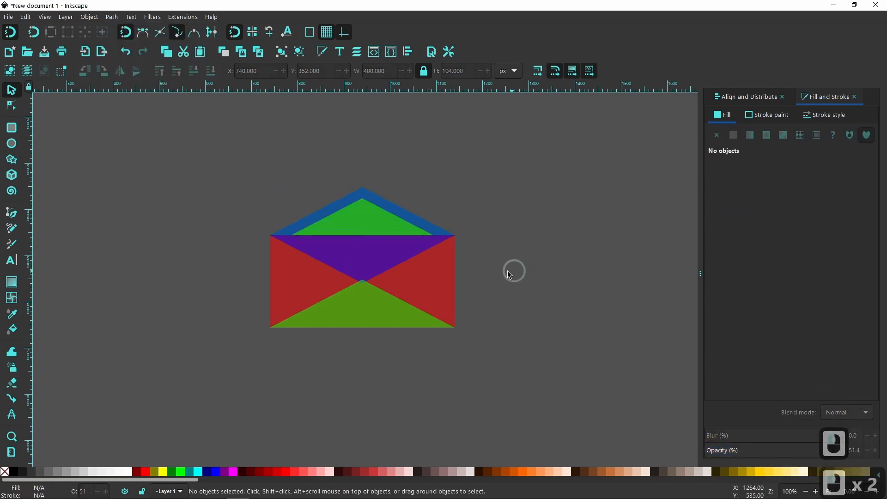
Step: Temporarily move the blue chevron and the green triangle beneath it aside to check the cut, undoing each move
click(425, 227)
drag(425, 226, 546, 174)
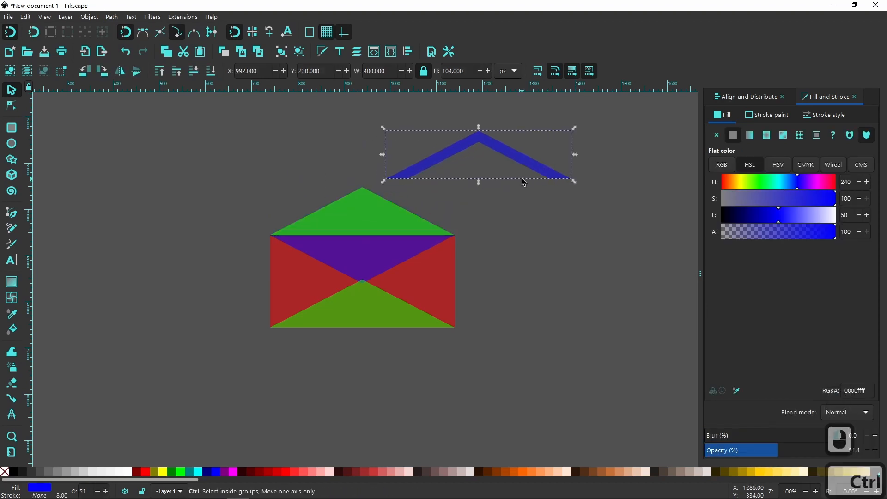
key(ctrl+z)
click(368, 221)
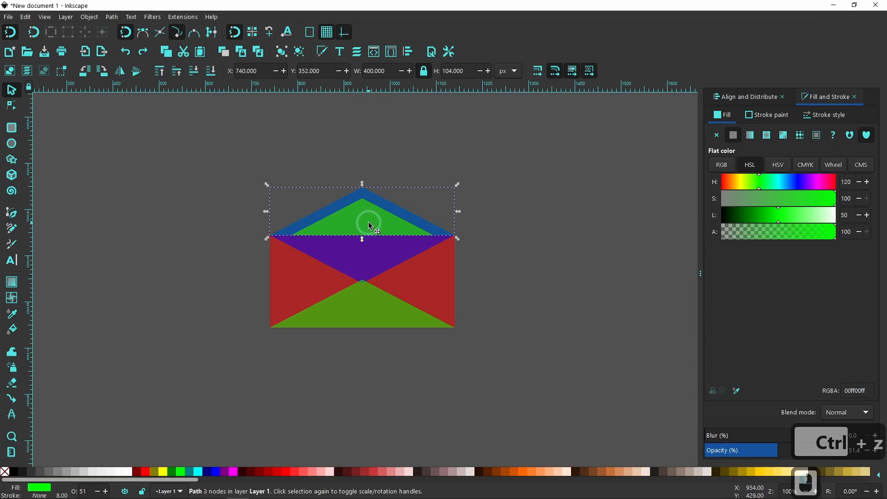
drag(368, 221, 595, 179)
double_click(373, 217)
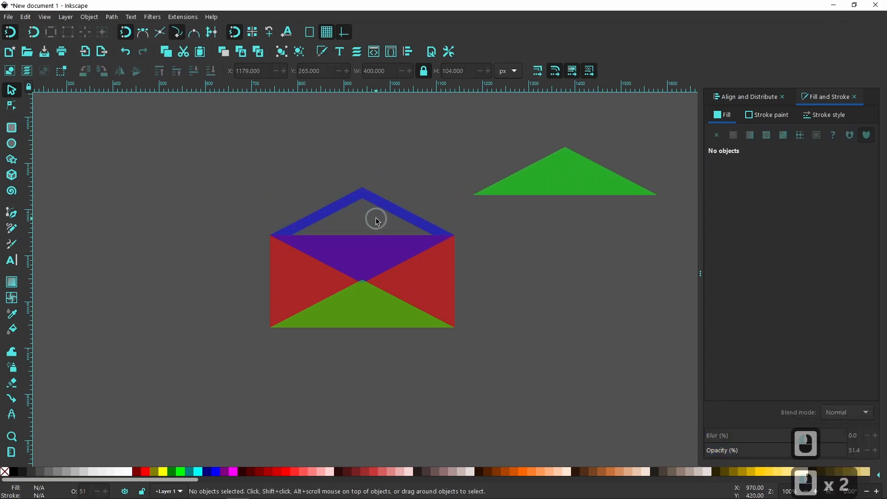
key(ctrl+z)
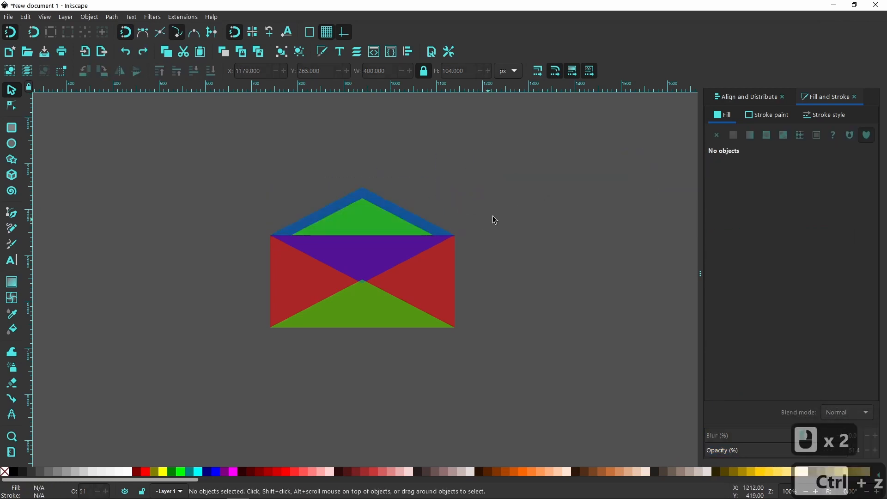
Step: Set the opacity of all five envelope shapes to 100%
drag(196, 184, 540, 383)
drag(827, 458, 850, 456)
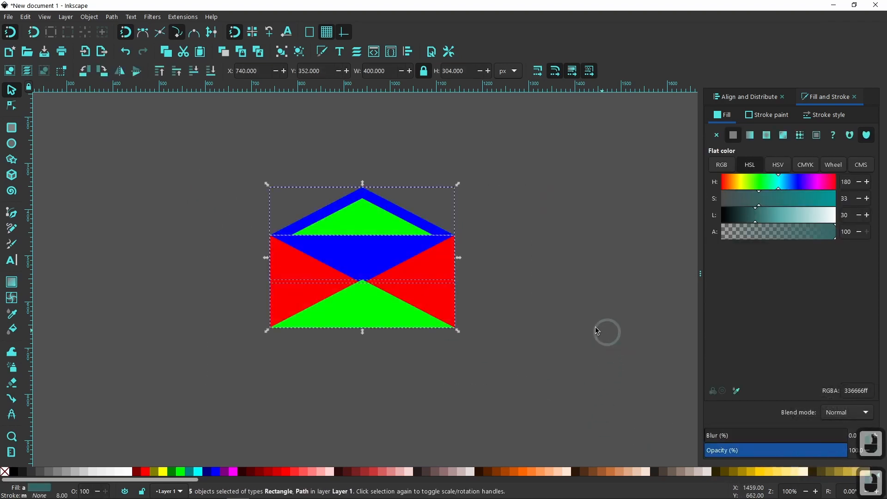
double_click(573, 329)
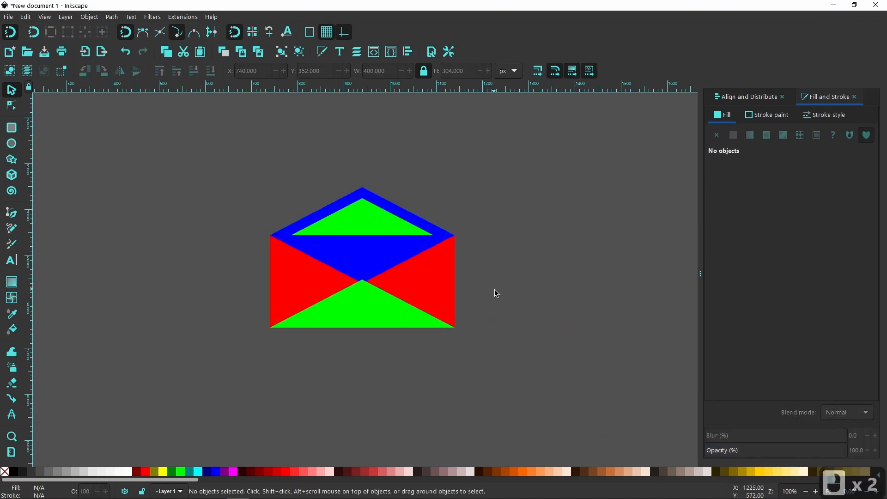
Step: Move the top node of the lower green triangle straight up to Y 533 px
click(312, 304)
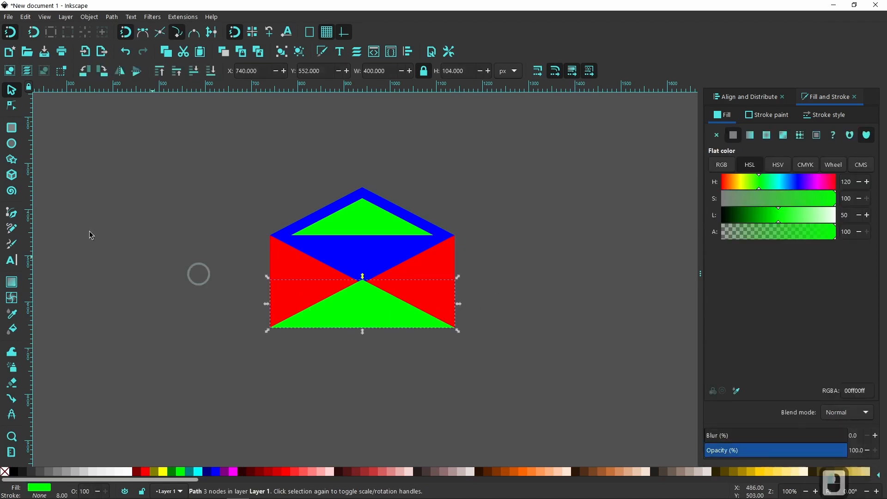
click(9, 108)
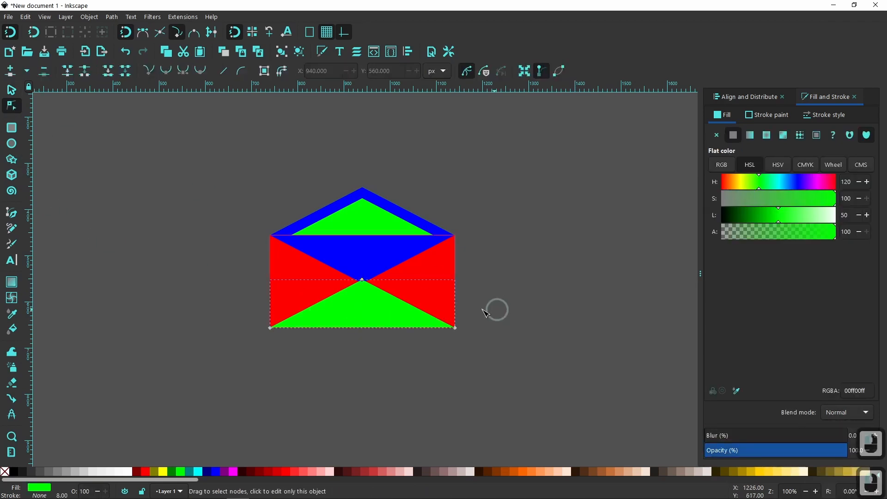
drag(362, 280, 363, 272)
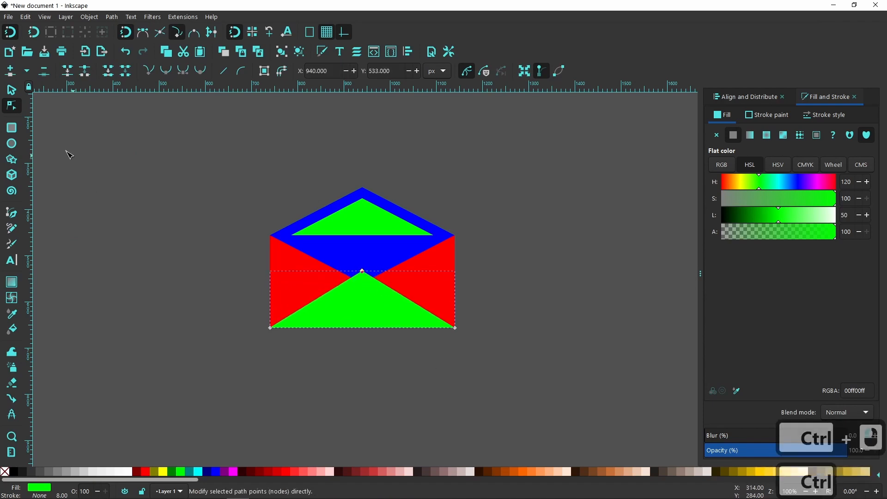
click(10, 86)
click(442, 394)
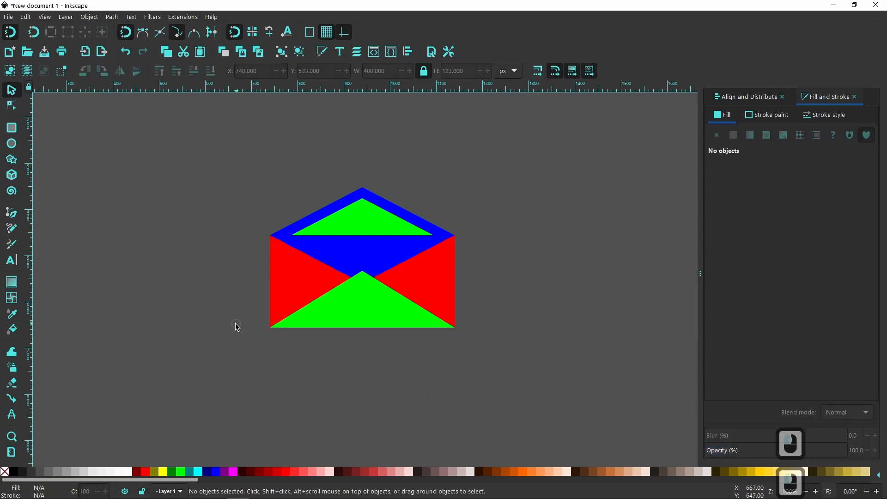
Step: Fill both green triangles with light grey (#CCCCCC)
drag(238, 324, 222, 365)
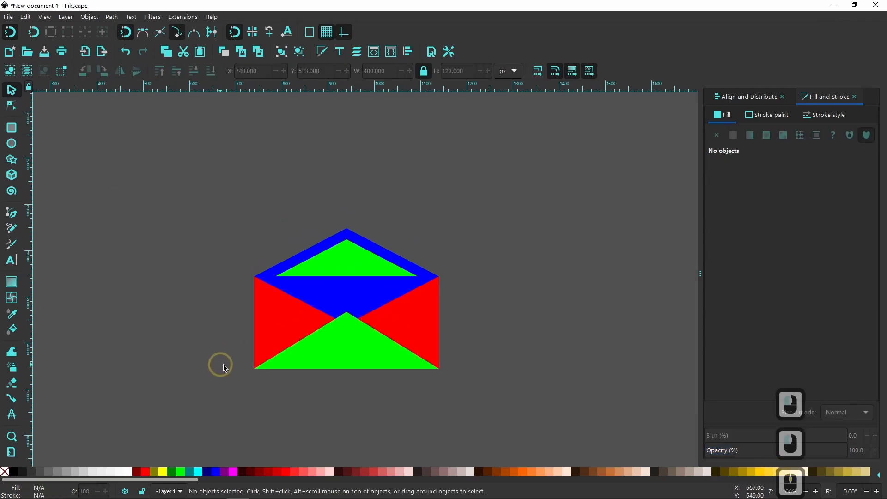
click(359, 354)
shift+click(347, 258)
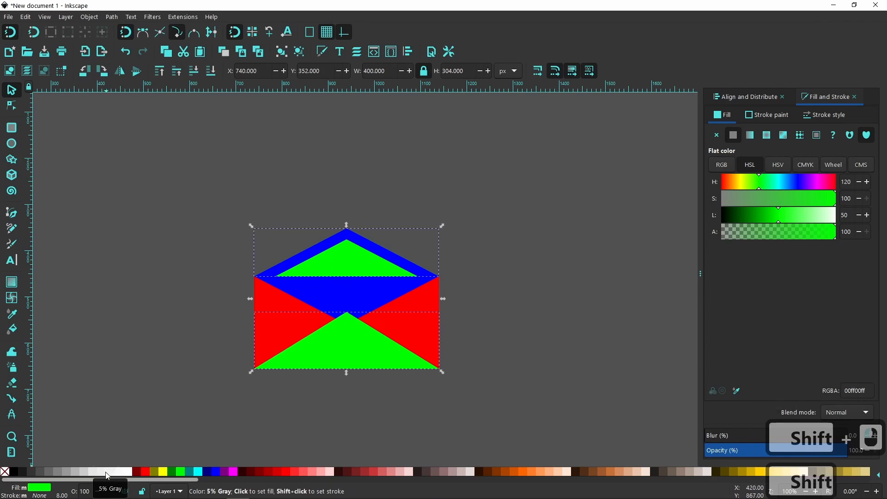
click(86, 473)
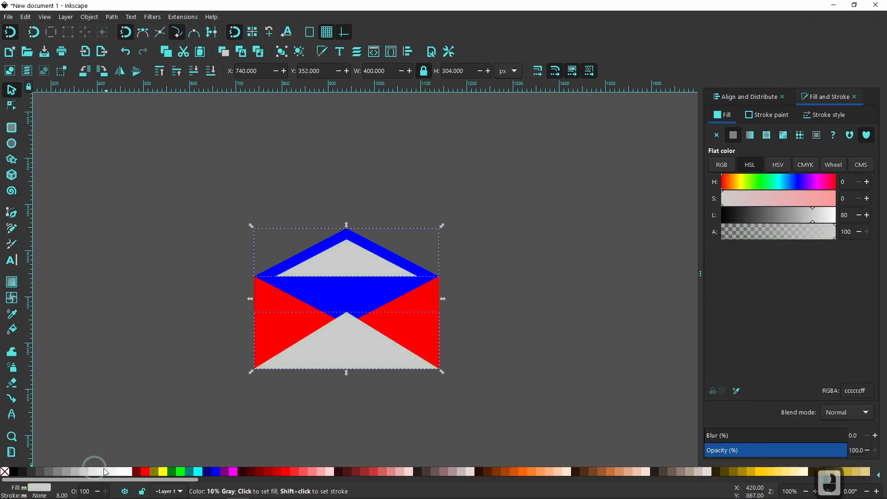
Step: Fill the blue downward-pointing triangle and the blue chevron with a medium grey
click(364, 295)
shift+click(379, 255)
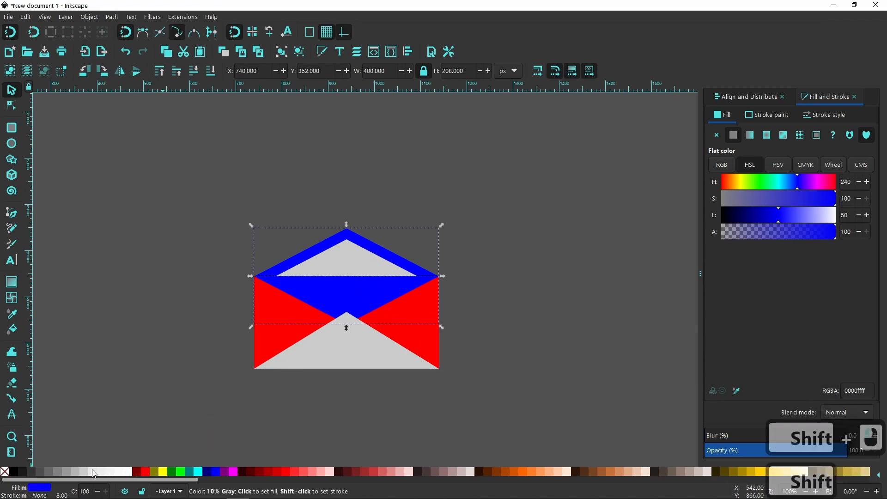
click(68, 470)
click(554, 350)
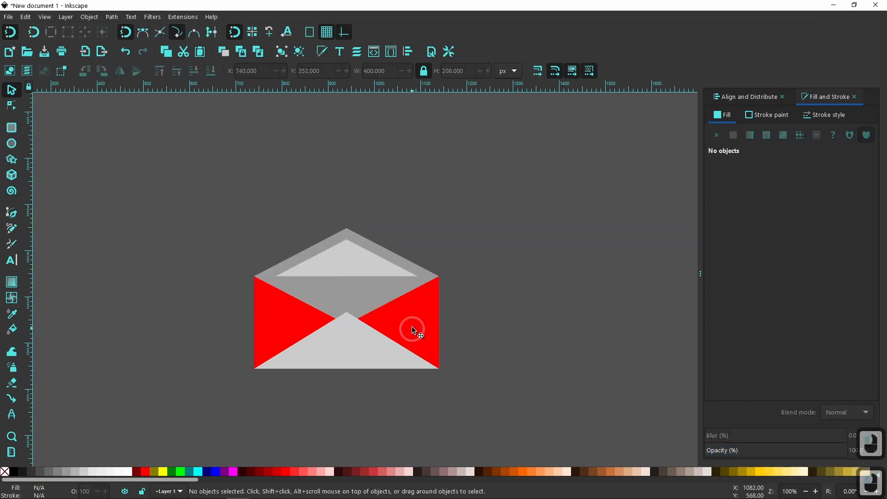
Step: Fill the red rectangle with a very light grey
click(418, 320)
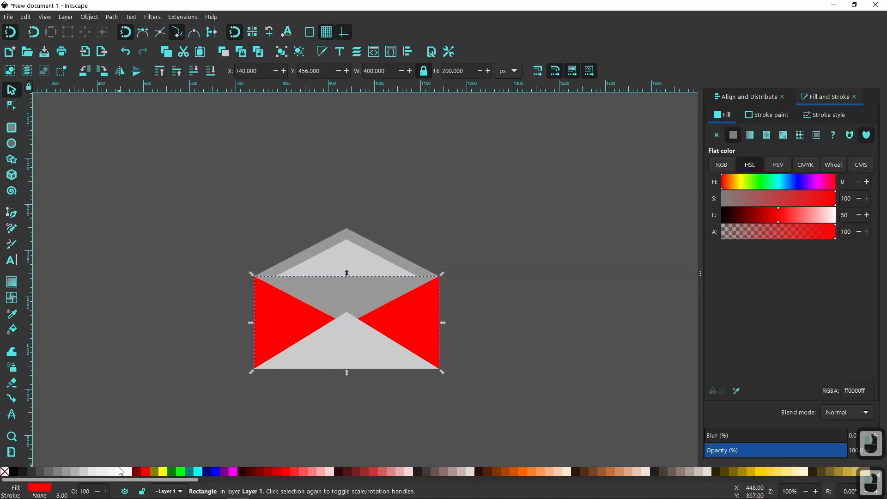
click(89, 471)
click(488, 384)
drag(350, 337, 390, 305)
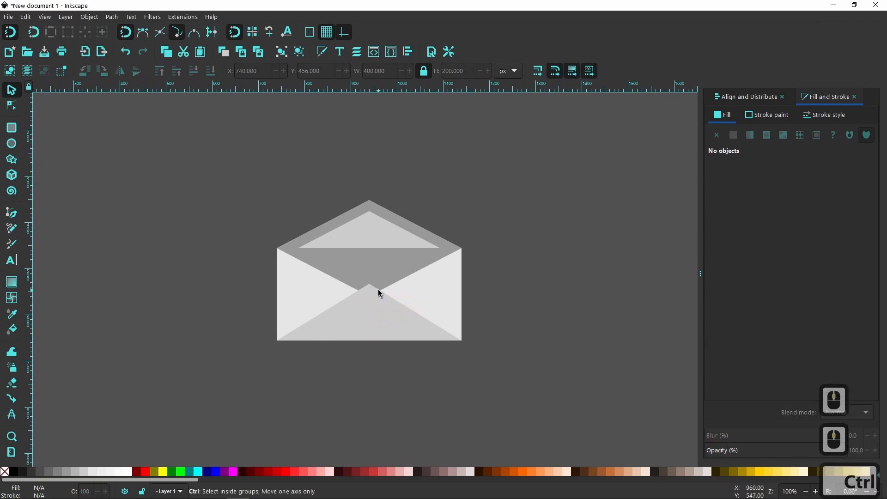
scroll(378, 290, up, 1)
drag(487, 306, 553, 345)
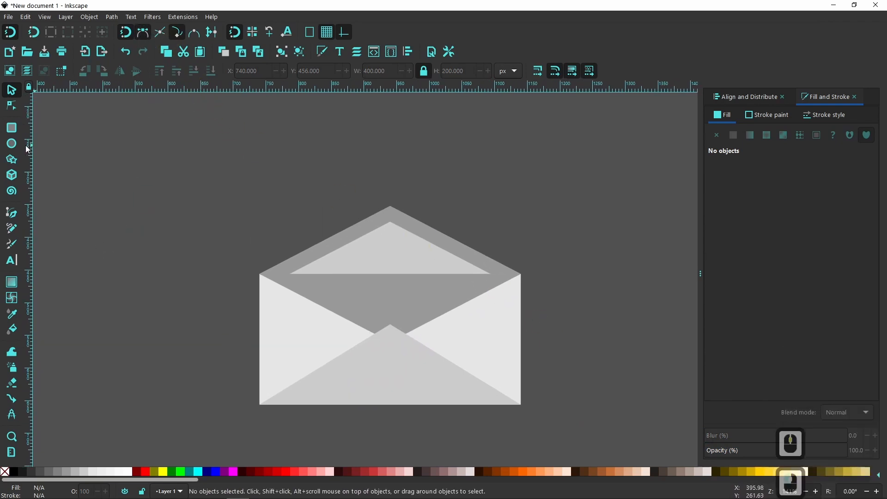
Step: Draw a thin closed triangle from the envelope's lower-left corner to the bottom flap's tip and to a point level with it on the left
click(12, 212)
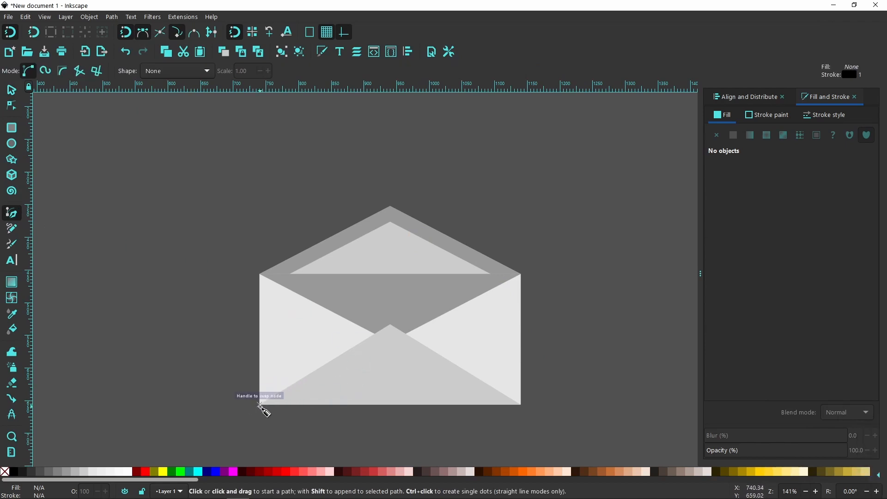
click(259, 404)
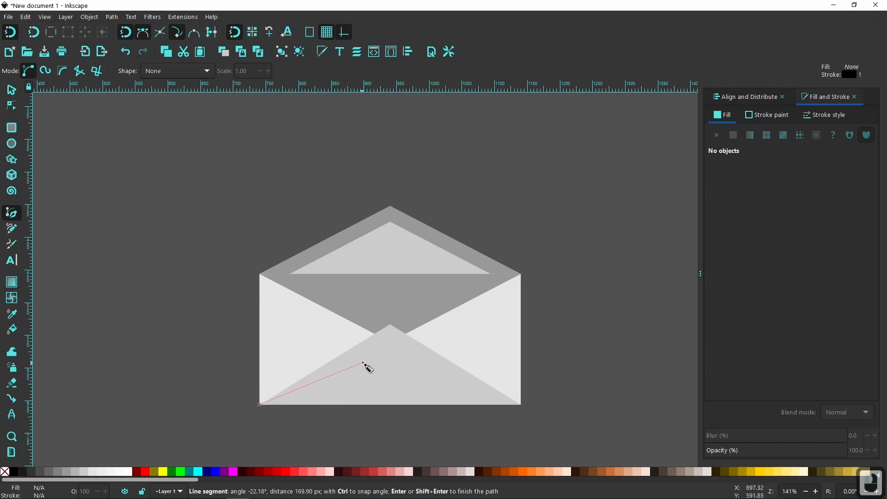
click(390, 325)
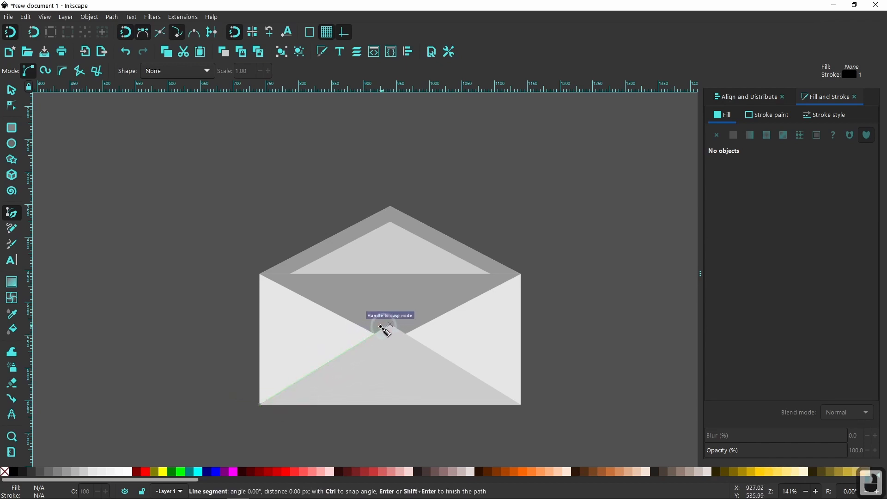
ctrl+click(356, 326)
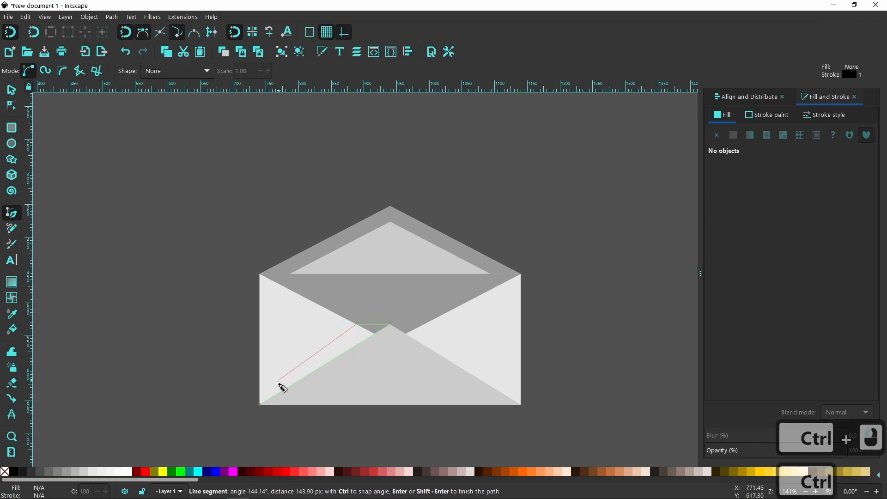
click(260, 407)
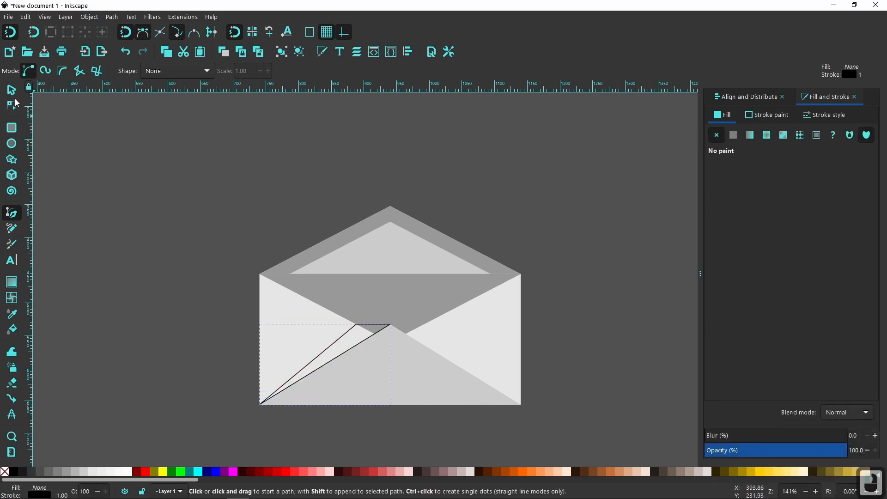
Step: Fill the new thin triangle with black and remove its outline
click(14, 95)
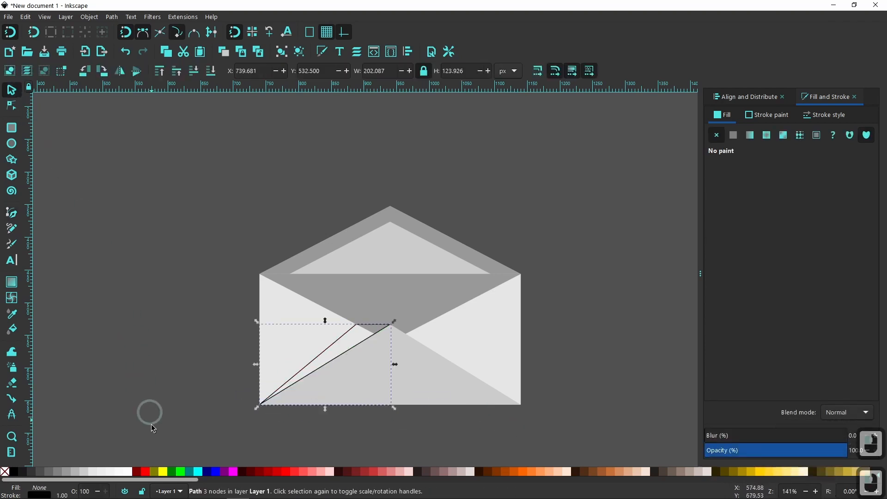
click(18, 472)
shift+click(6, 472)
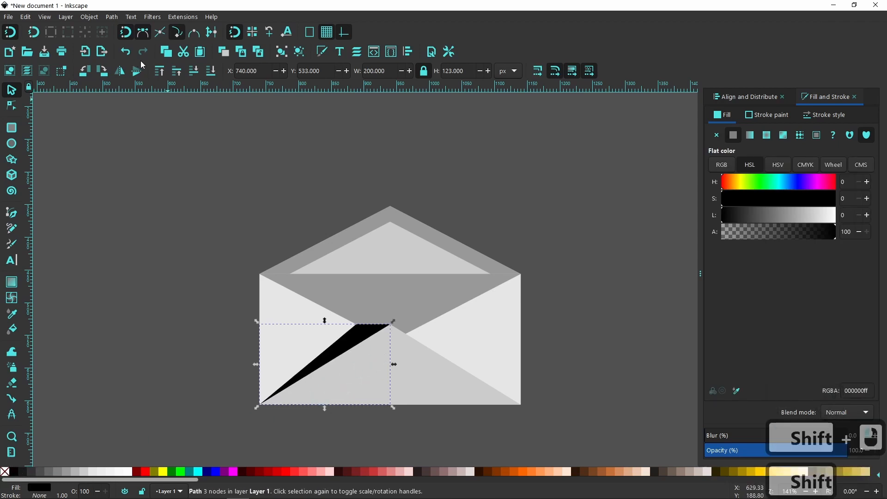
Step: Lower the black triangle's opacity to 18.6% to make a soft shadow
right_click(351, 343)
click(379, 138)
drag(774, 454, 730, 458)
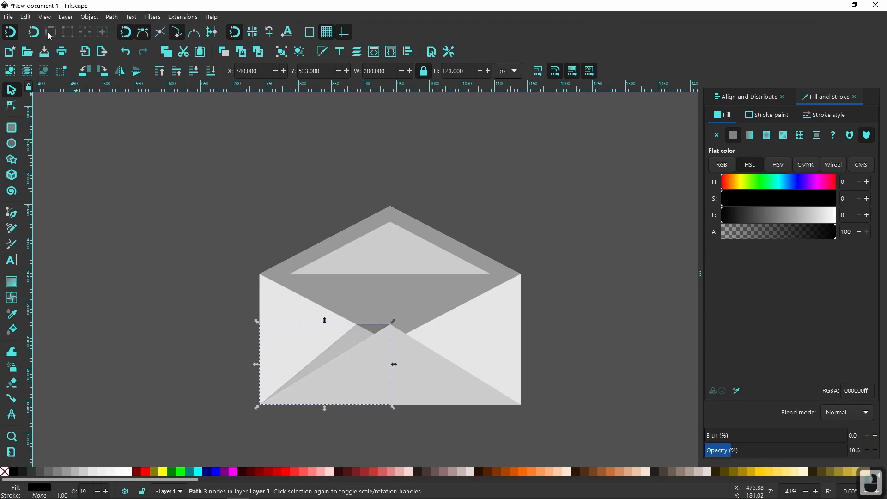
Step: Duplicate the shadow triangle, flip the copy horizontally and place it over the envelope's right half at X 940 px
right_click(349, 344)
click(378, 139)
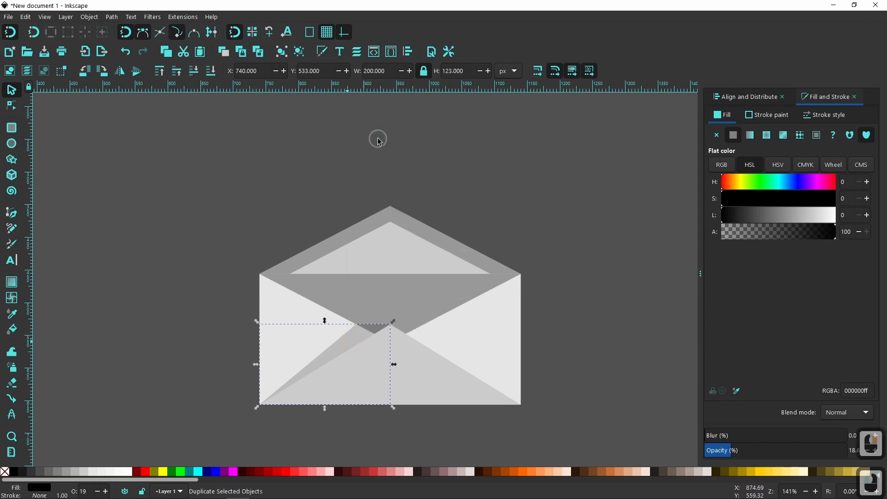
click(119, 71)
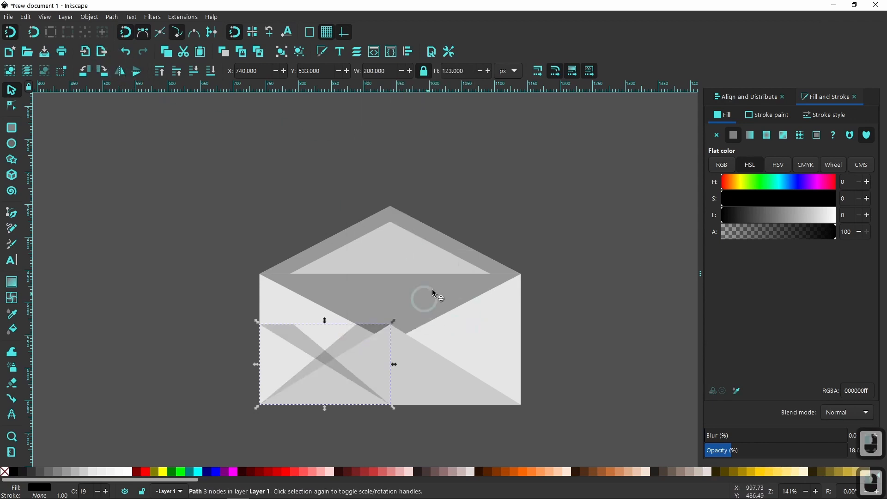
drag(380, 401, 512, 402)
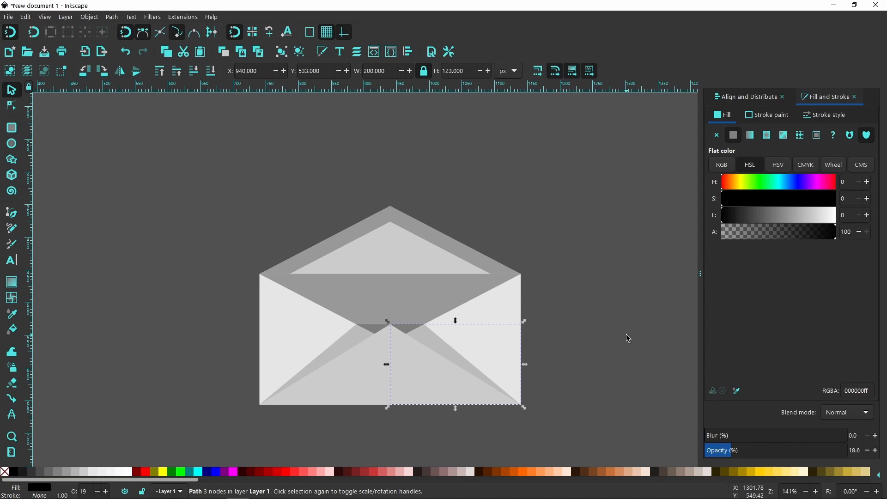
click(596, 342)
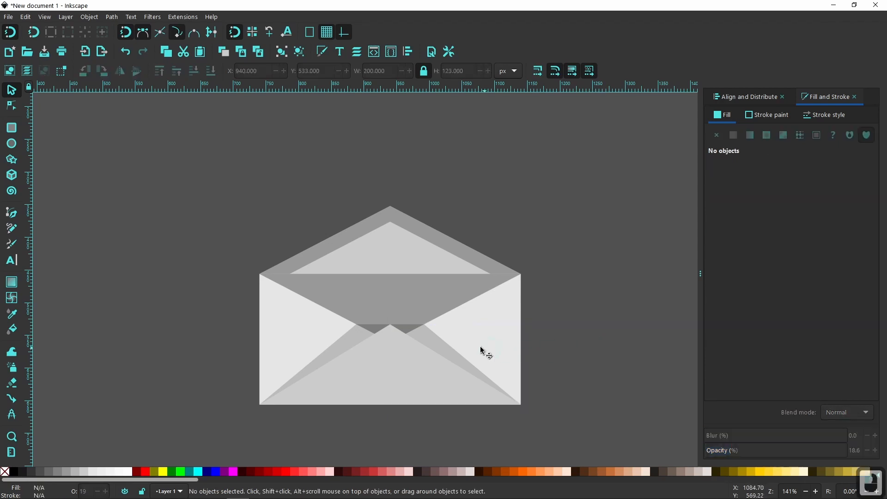
Step: Unite the left and right shadow triangles into one path with Union
click(435, 349)
shift+click(352, 342)
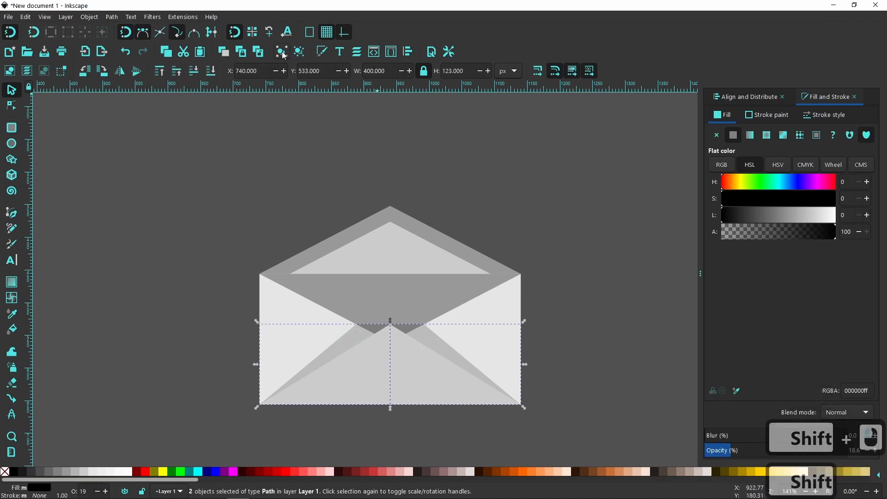
click(115, 18)
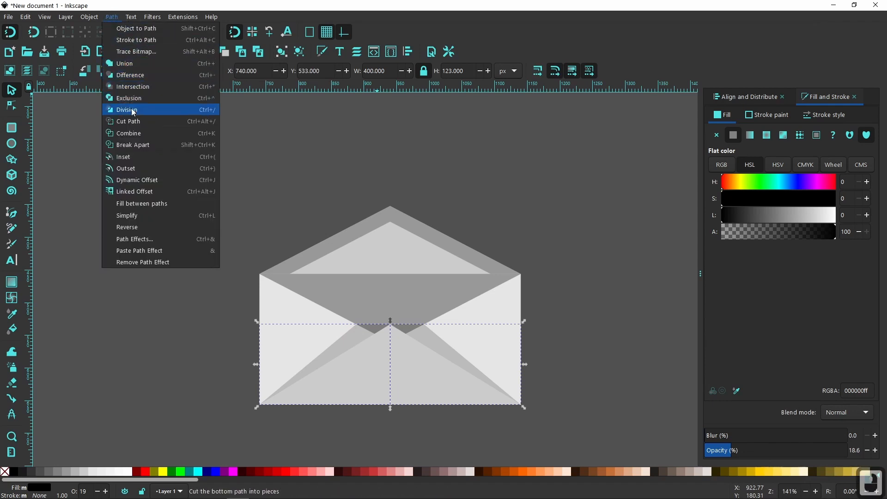
click(125, 63)
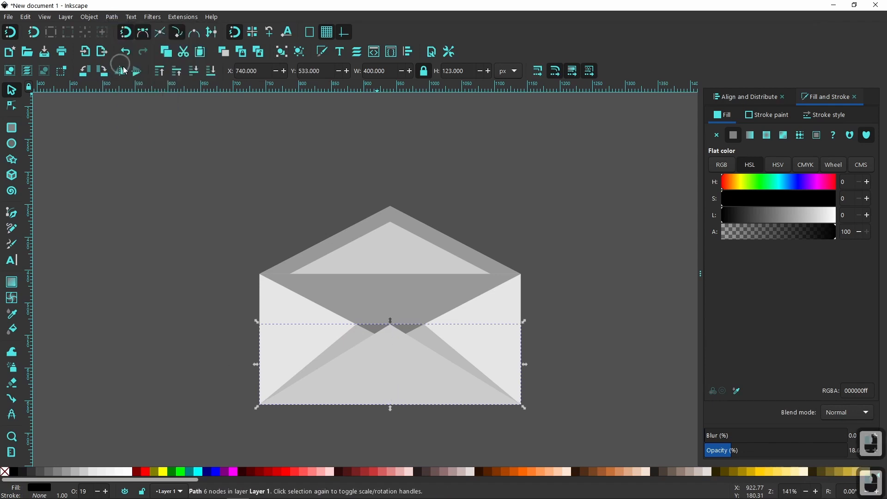
Step: Duplicate the medium grey downward-pointing triangle, and duplicate it again together with the united shadow
click(596, 317)
right_click(420, 289)
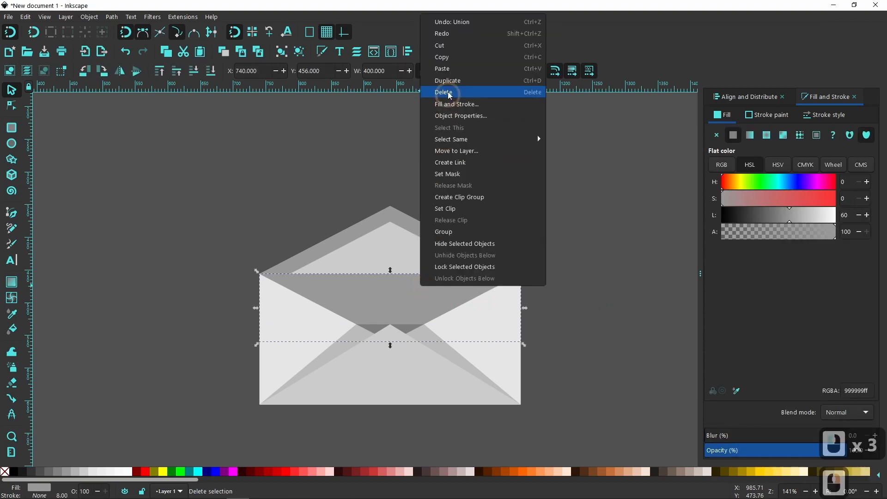
click(448, 81)
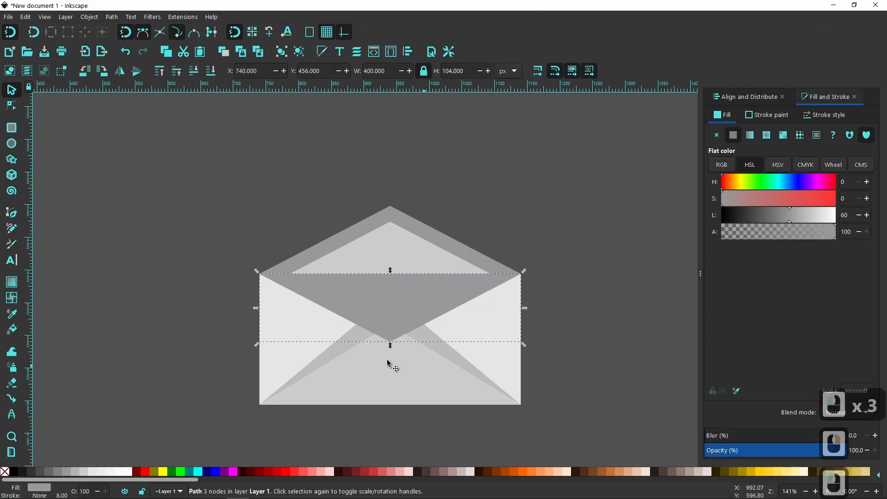
shift+click(340, 352)
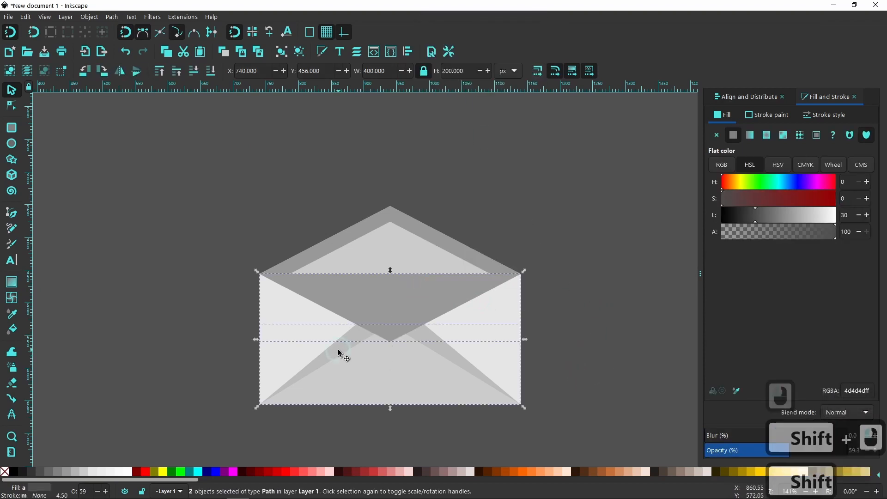
right_click(402, 298)
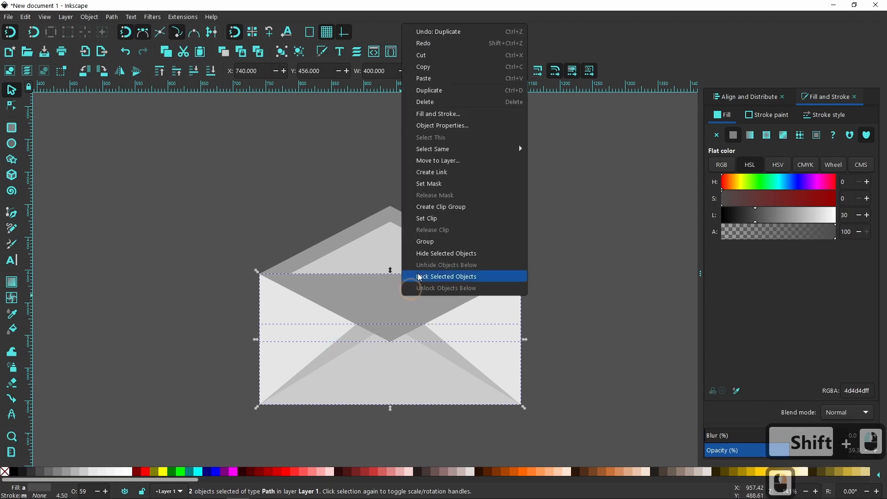
click(426, 91)
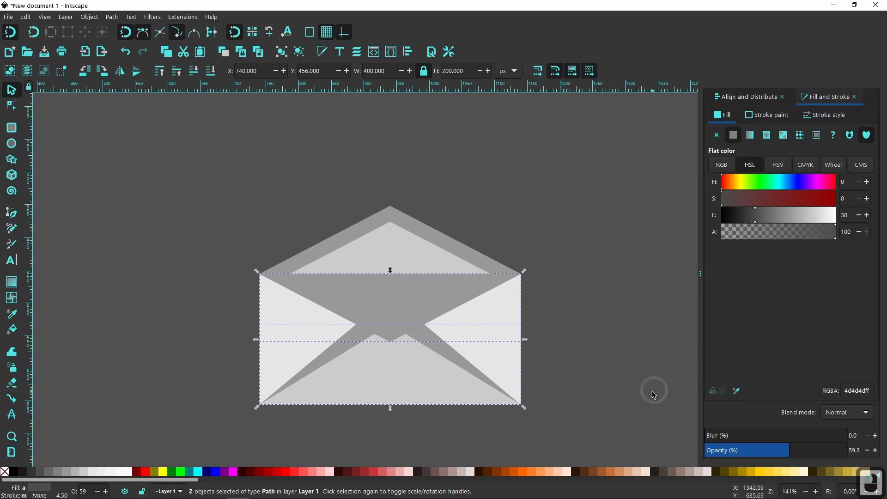
click(335, 348)
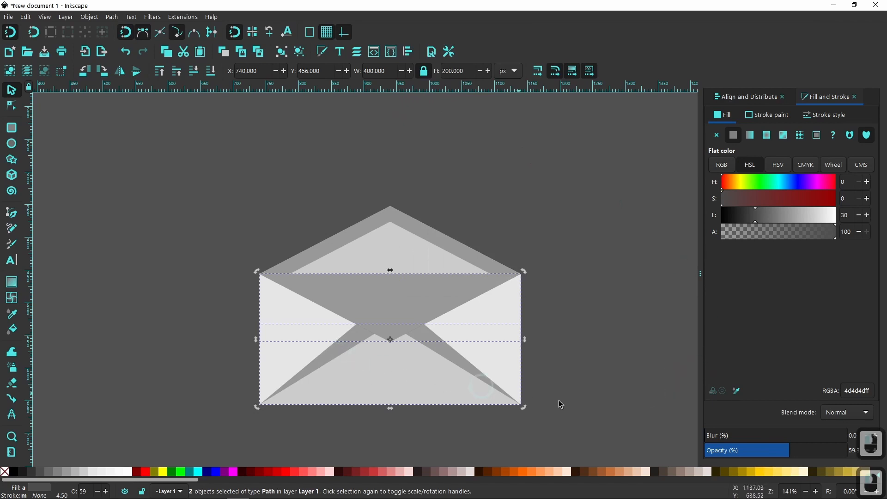
click(628, 327)
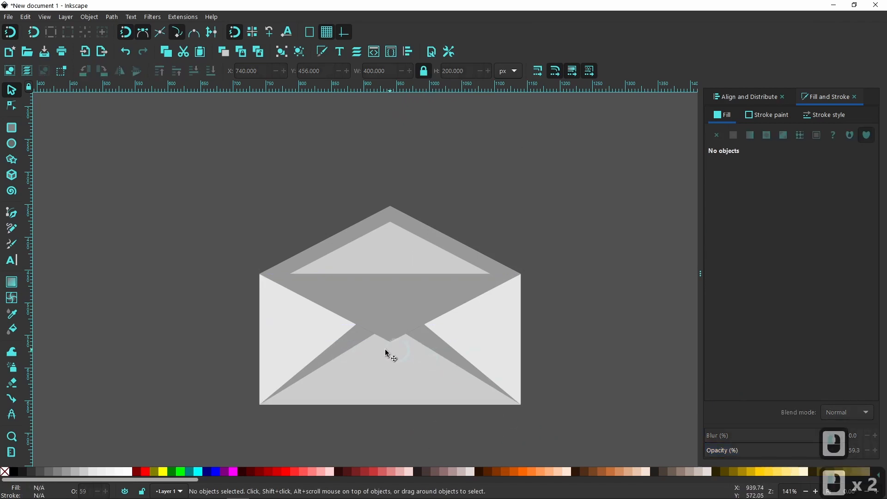
click(350, 343)
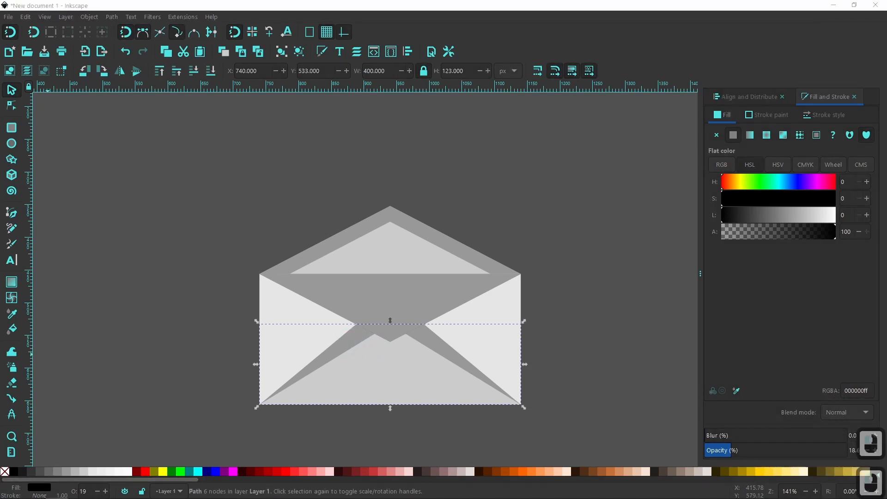
click(587, 352)
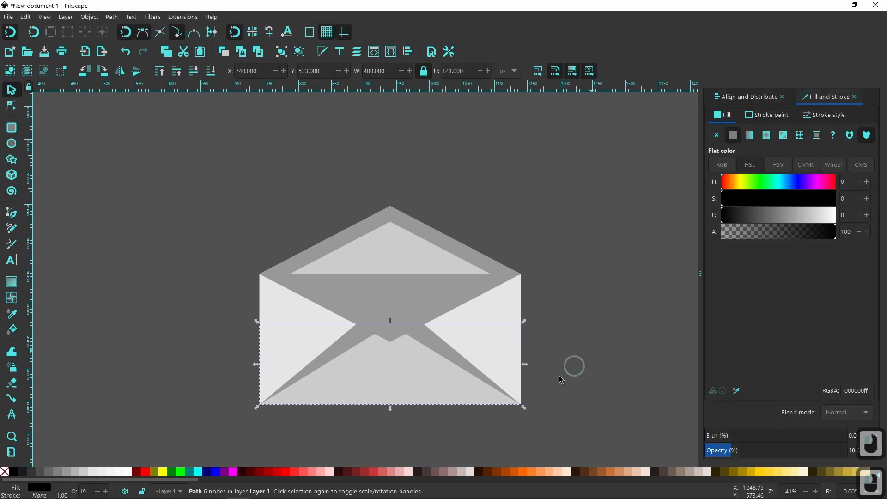
click(404, 301)
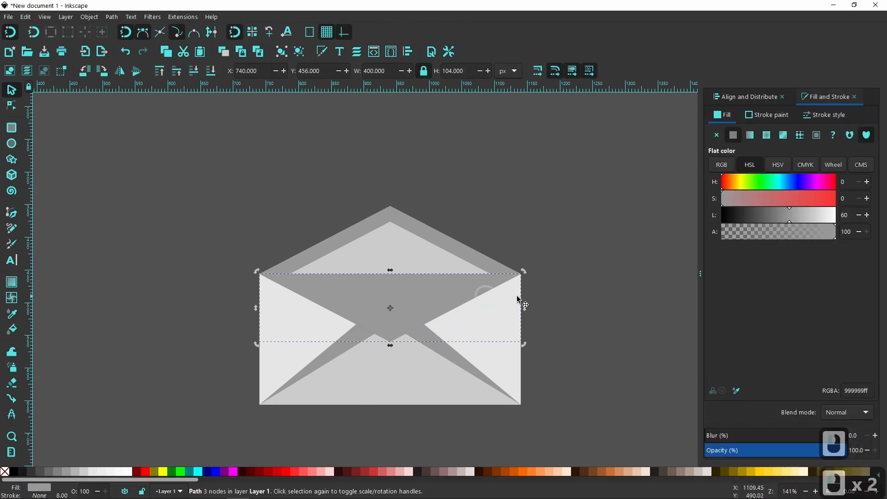
click(592, 306)
Step: Lower the opacity of the topmost shadow copy to 7.7%
click(448, 354)
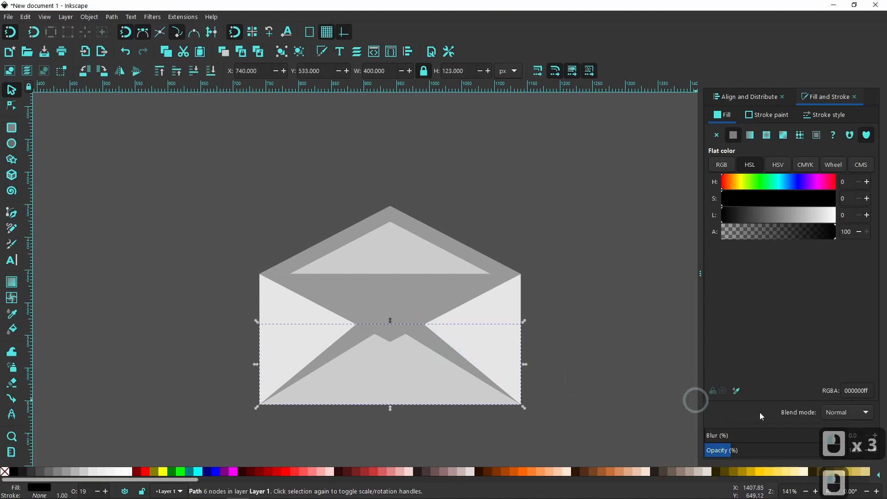
drag(731, 452, 719, 453)
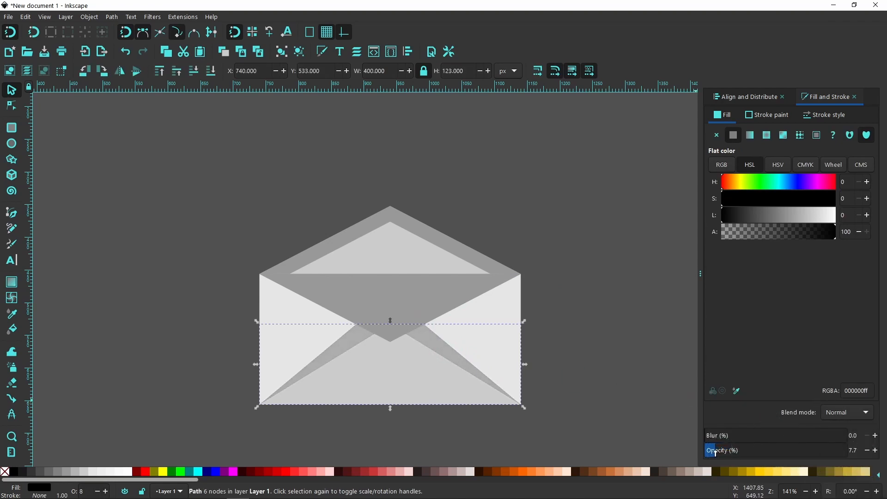
click(593, 372)
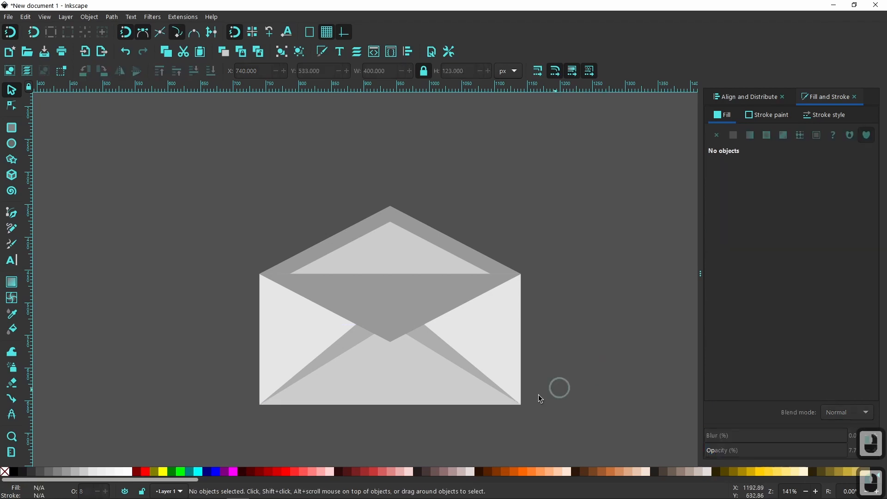
Step: Raise the light grey bottom triangle in the stacking order until it covers the downward-pointing triangle's tip
click(399, 377)
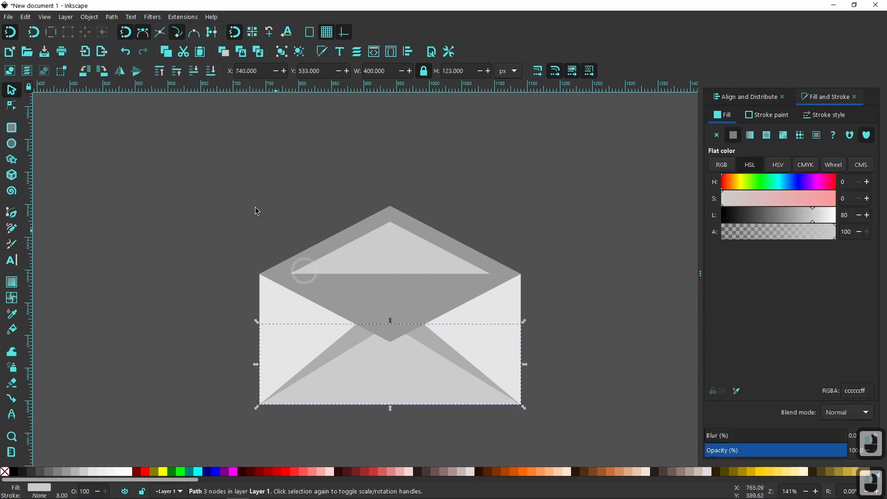
click(176, 72)
click(177, 72)
click(177, 71)
click(176, 72)
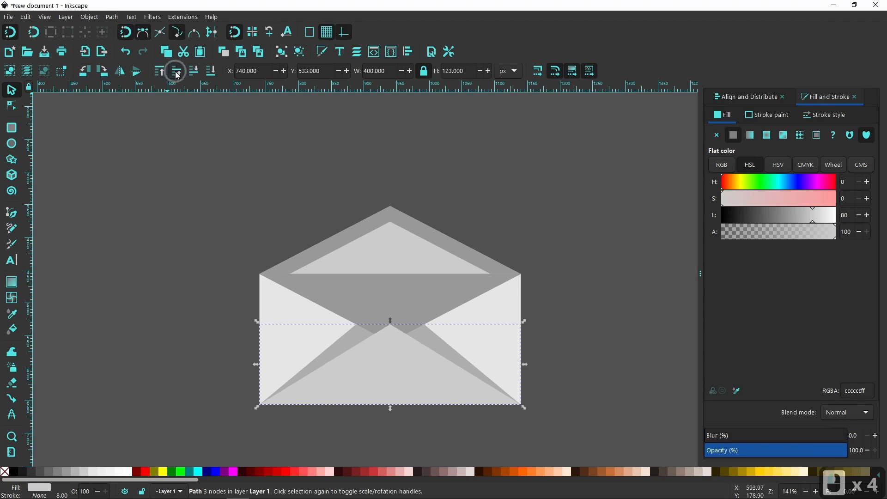
click(170, 333)
Step: Duplicate the light grey bottom triangle and fill the copy with bright green (#00FF00)
drag(151, 323, 231, 307)
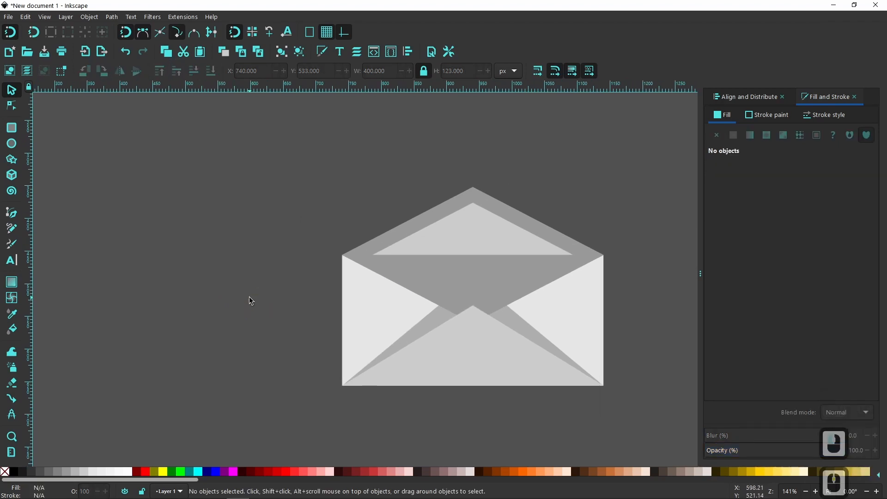
right_click(485, 349)
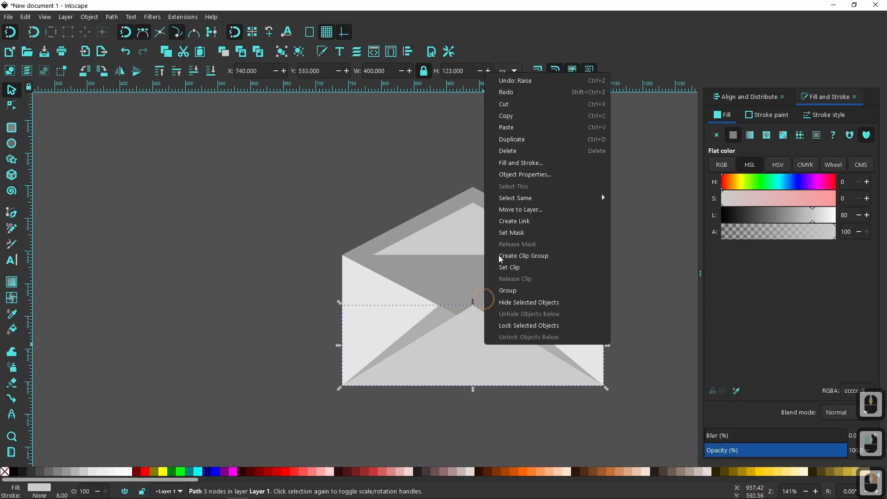
click(521, 140)
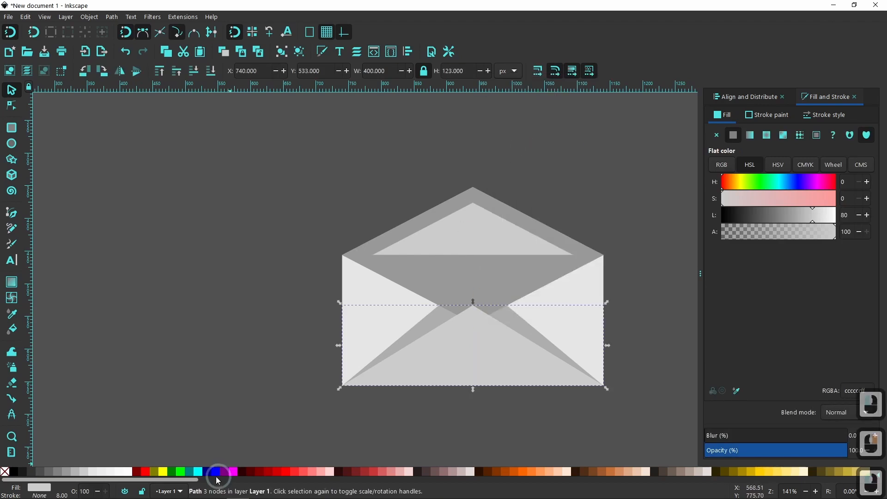
click(176, 473)
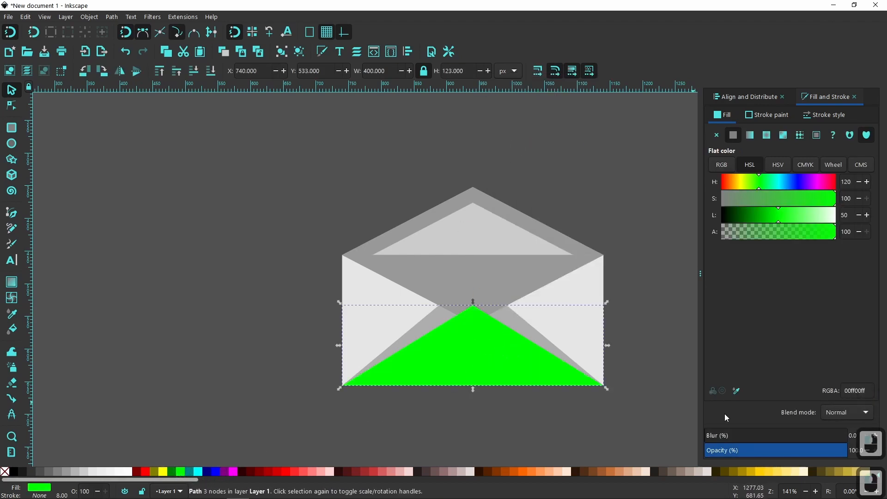
Step: Lower the green triangle's opacity to 33.1% and move it straight up to about Y 498 px
drag(763, 455, 752, 451)
drag(471, 354, 472, 326)
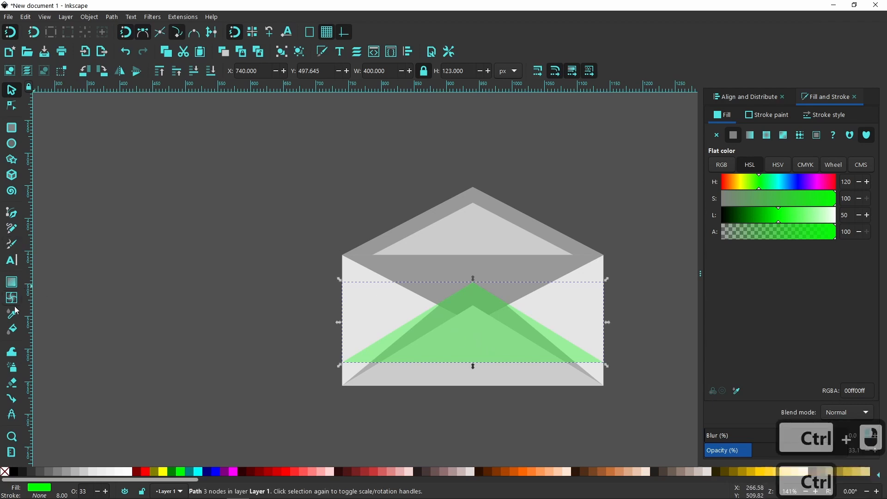
Step: Draw a closed, thin triangle about 177 × 92 px from the envelope body's upper-left corner along the dark grey flap's left edge
click(13, 217)
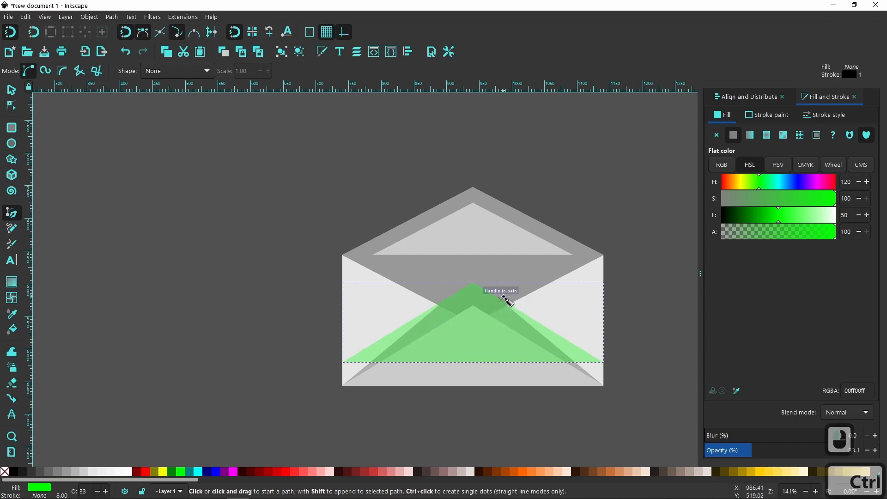
ctrl+scroll(504, 297, up, 2)
click(181, 214)
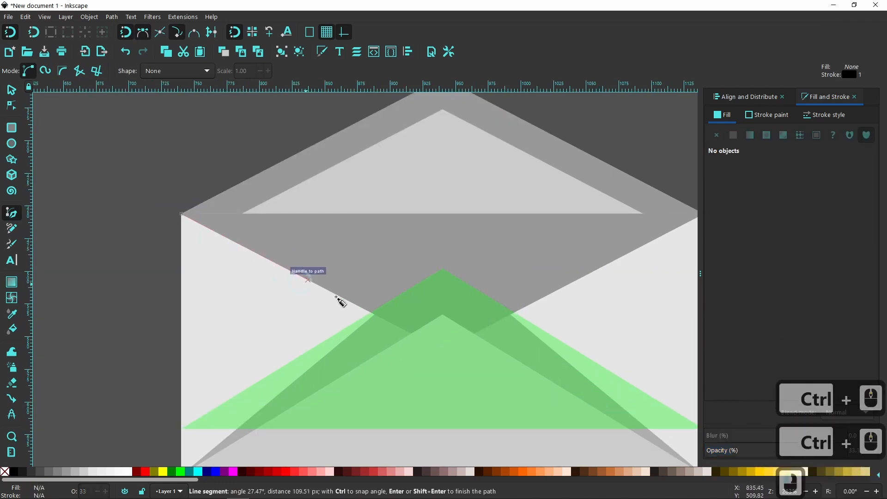
click(375, 315)
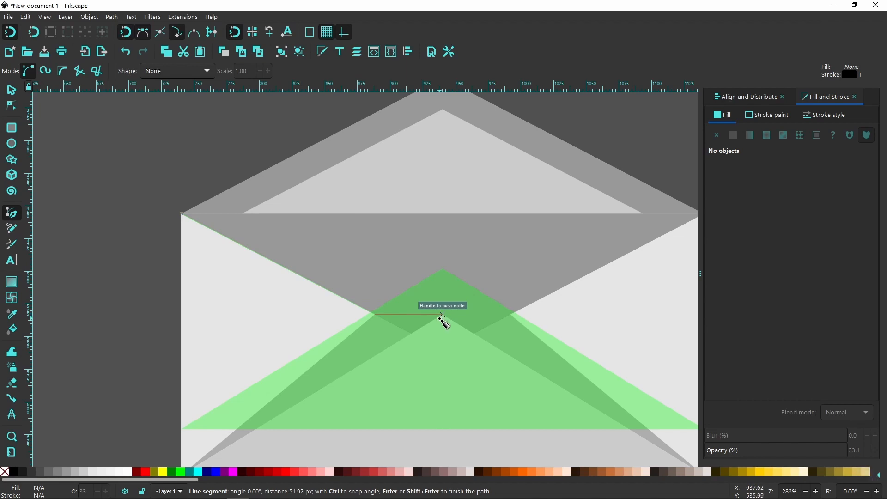
key(ctrl+z)
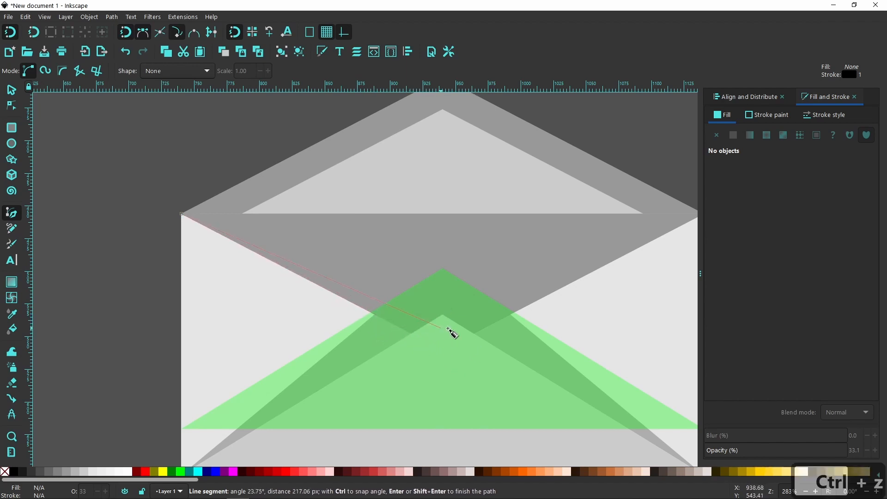
click(416, 332)
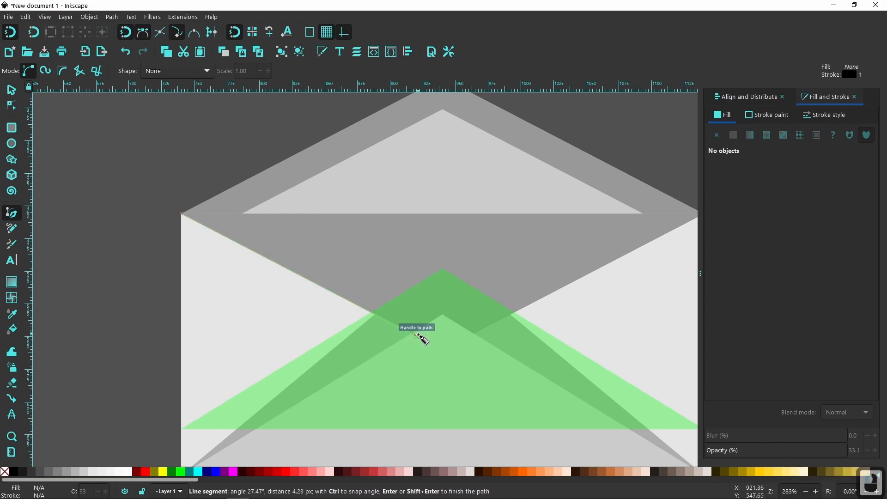
key(ctrl)
ctrl+click(391, 301)
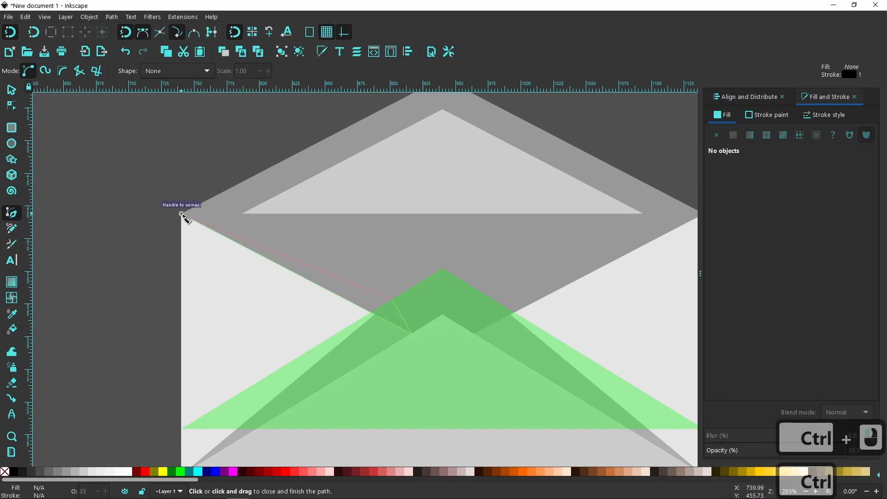
click(181, 214)
Step: Fill the thin triangle with black and remove its stroke
click(11, 89)
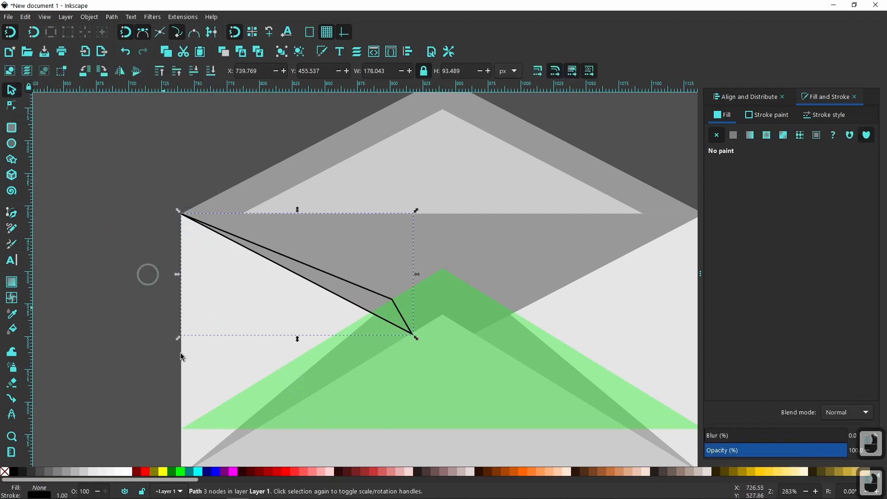
click(14, 472)
shift+click(4, 472)
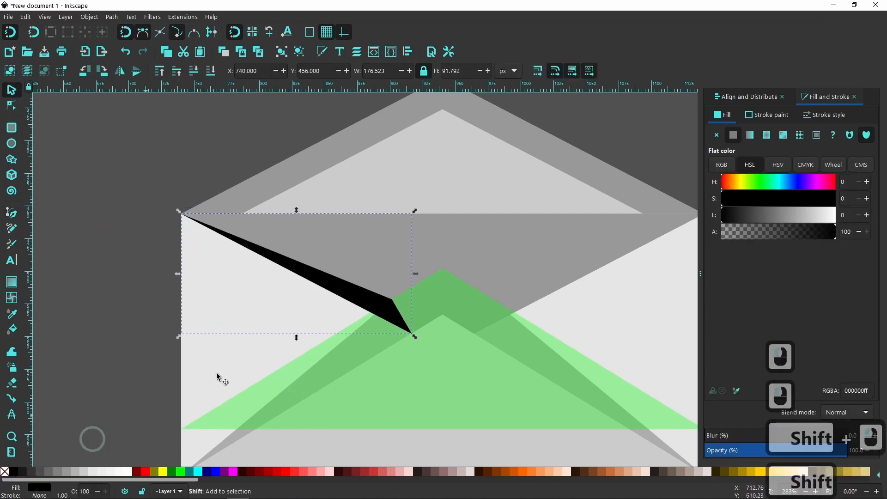
Step: Duplicate the black triangle, flip the copy horizontally and move it to X 963.477, Y 456 px against the envelope's right corner
right_click(389, 312)
click(163, 92)
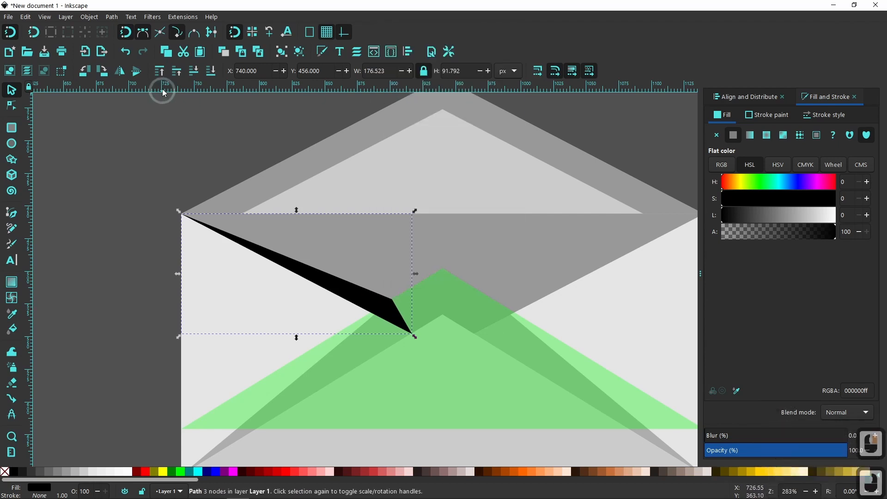
click(120, 71)
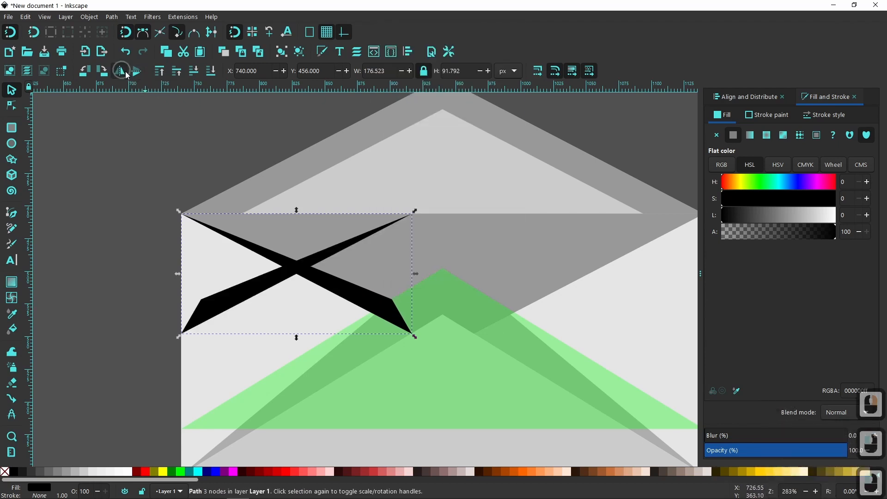
click(403, 220)
drag(402, 221, 678, 261)
drag(627, 241, 558, 246)
drag(617, 260, 634, 221)
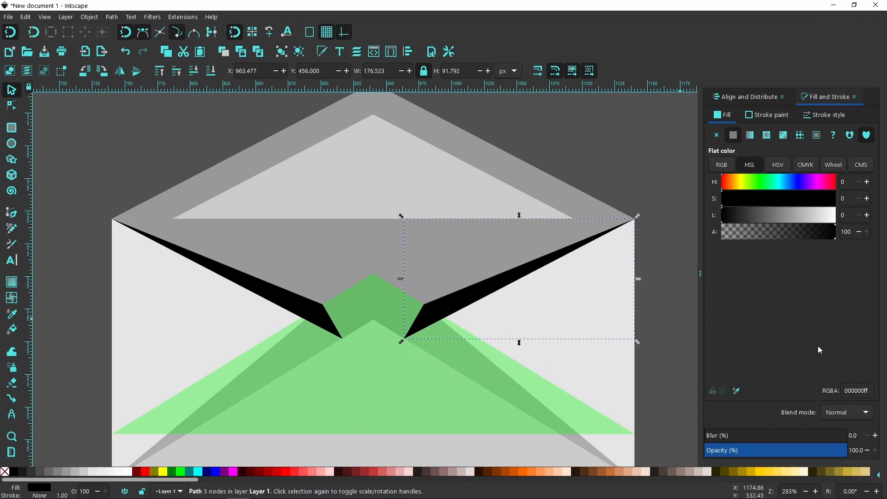
Step: Duplicate the dark grey downward-pointing triangle and intersect the copy with the green triangle
click(684, 319)
click(428, 244)
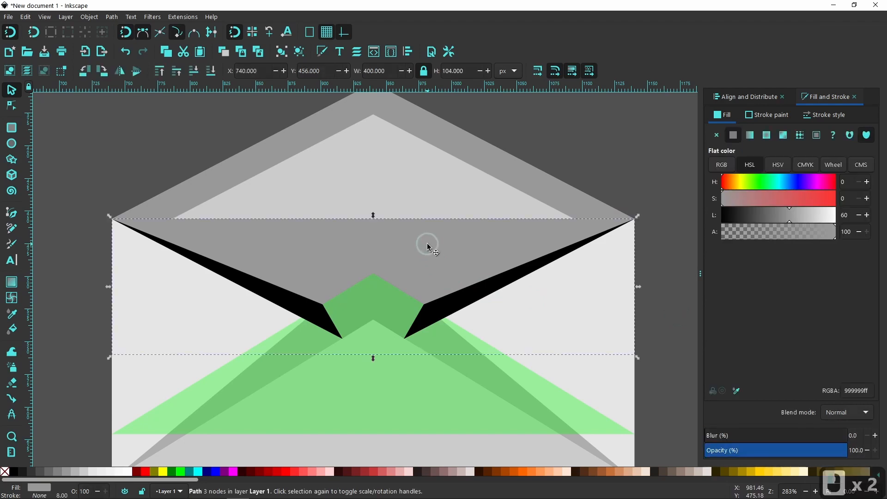
right_click(429, 241)
click(463, 294)
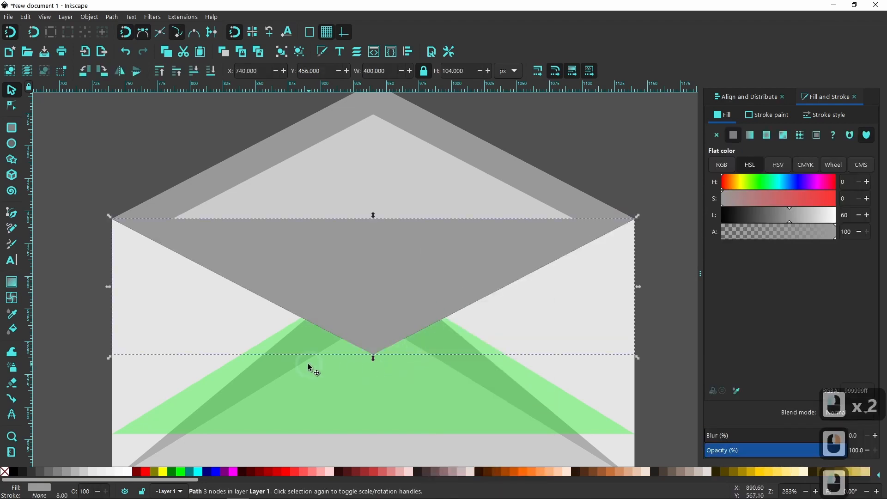
shift+click(317, 410)
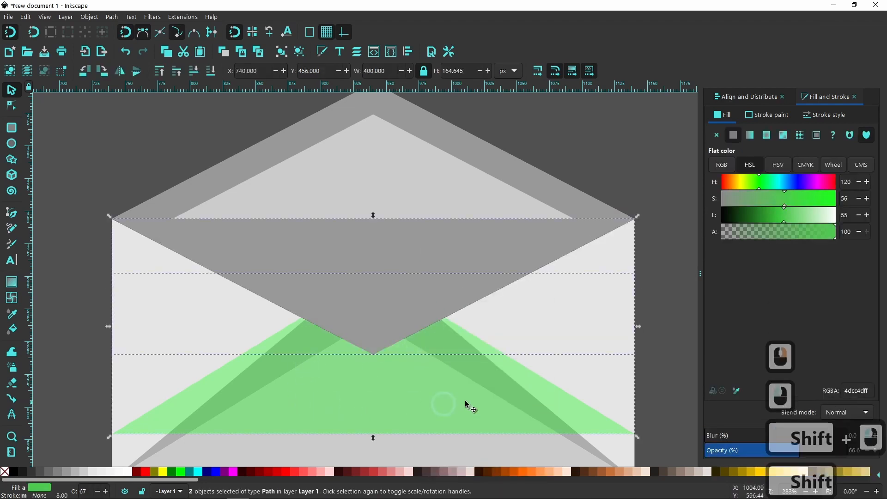
click(109, 18)
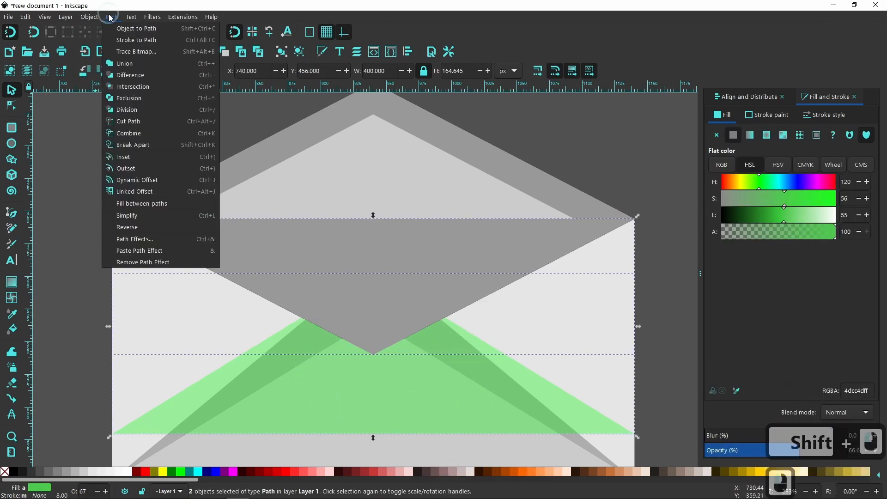
click(136, 88)
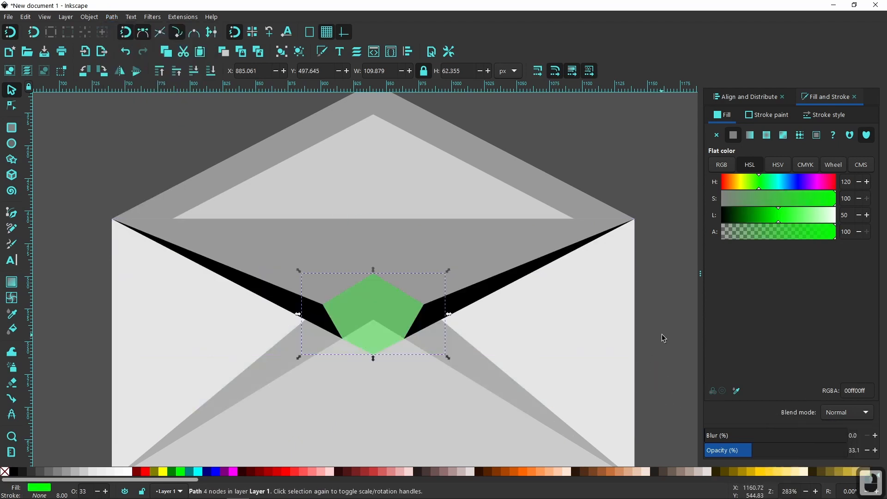
Step: Merge the green shape and both black triangles into one path with Union
shift+click(262, 292)
shift+click(485, 292)
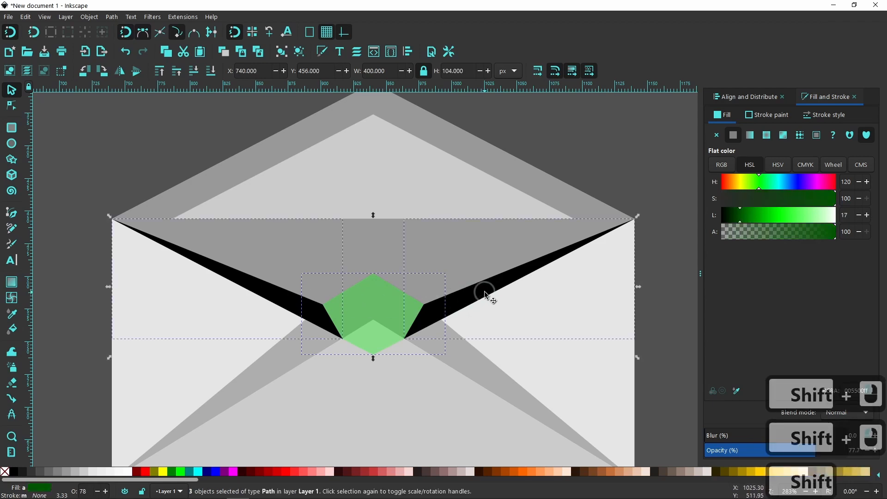
click(112, 16)
click(128, 62)
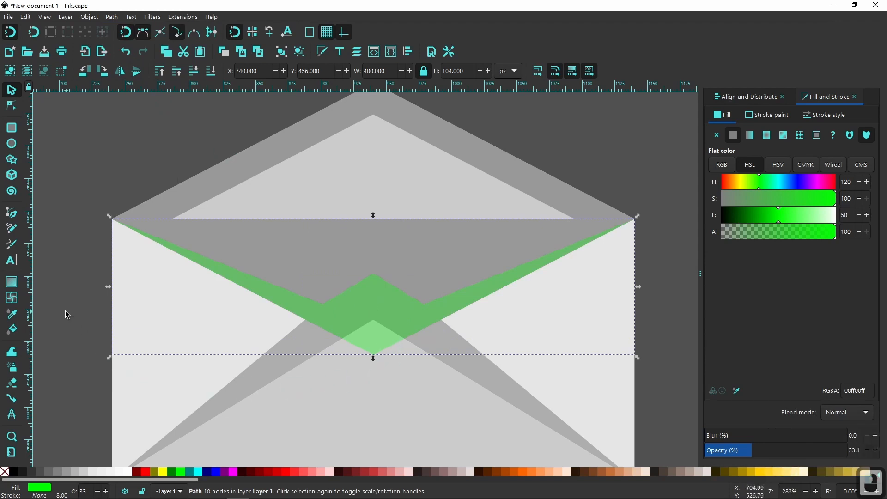
Step: Lower the merged green shape in the stacking order to sit behind the light grey bottom triangle but above the dark grey one
click(193, 70)
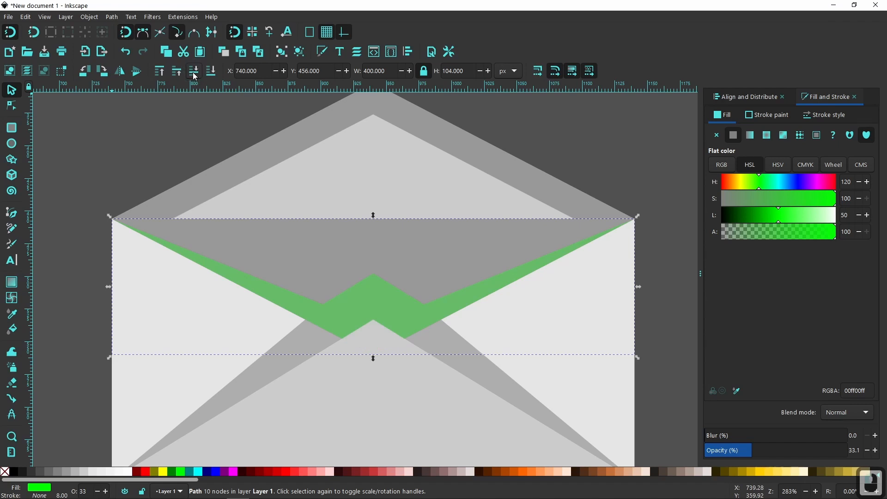
click(193, 74)
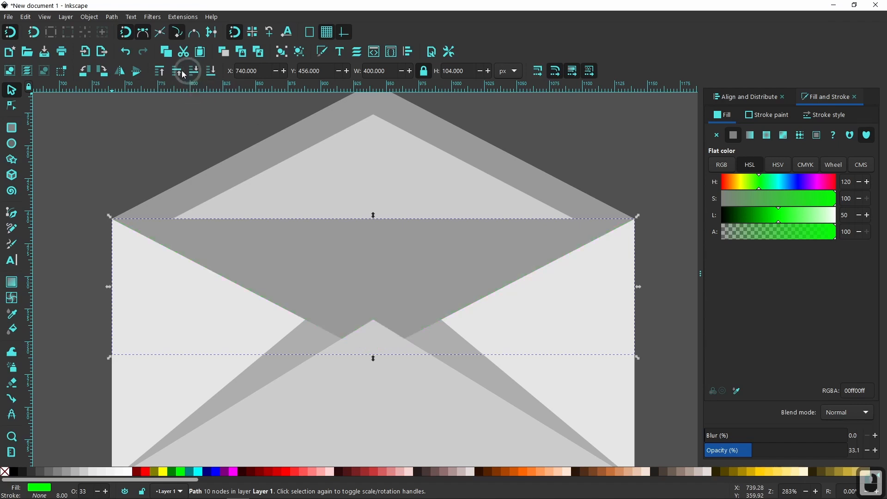
click(165, 71)
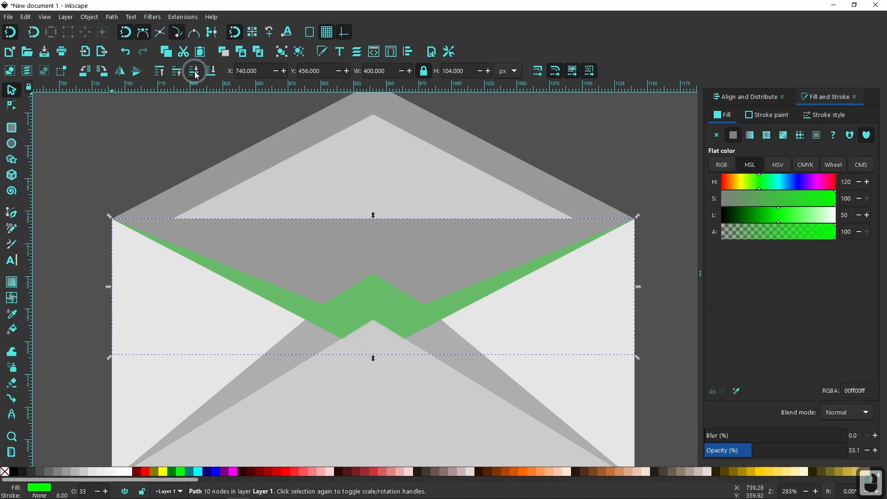
double_click(193, 73)
click(177, 72)
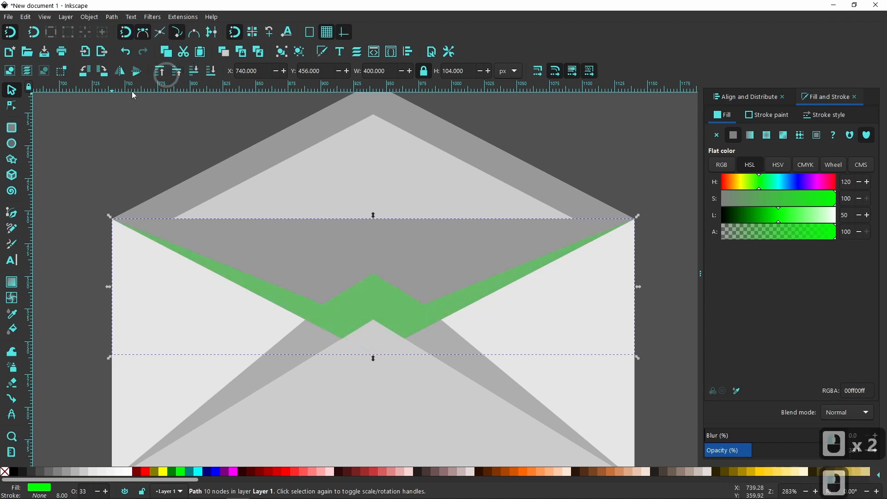
click(375, 322)
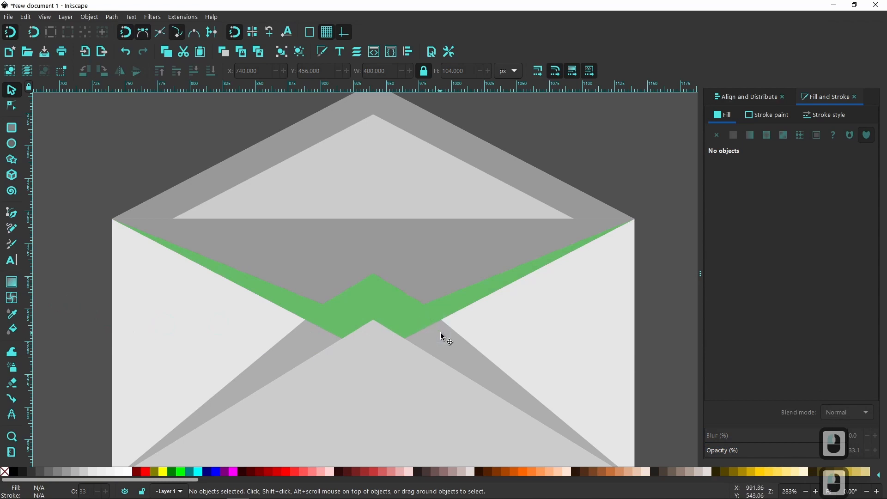
Step: Fill the merged green shape with black and lower its opacity to 11.6%
scroll(440, 331, down, 3)
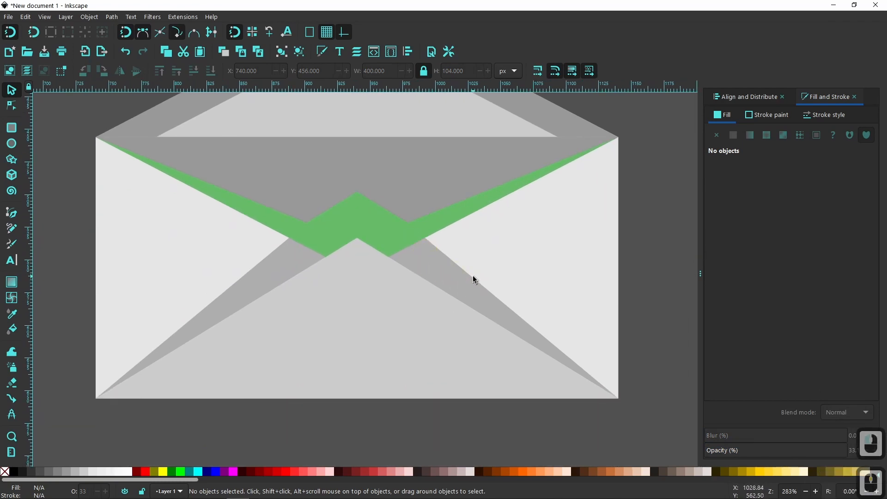
click(358, 219)
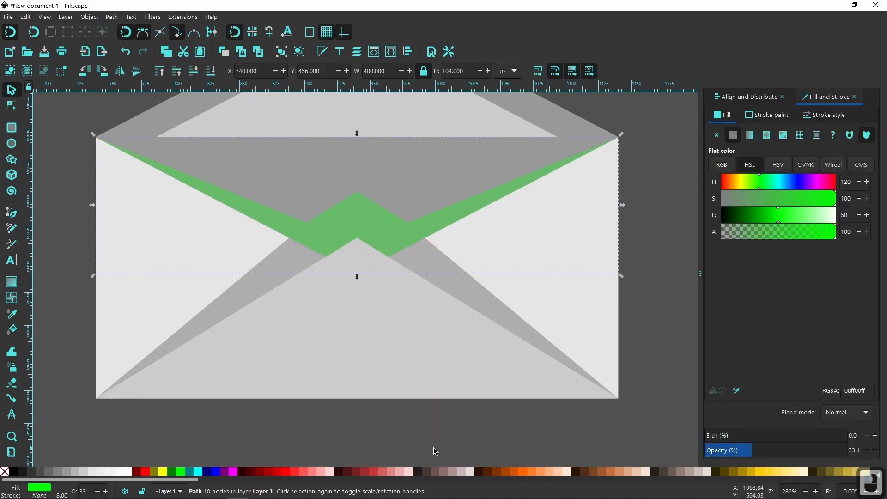
click(14, 472)
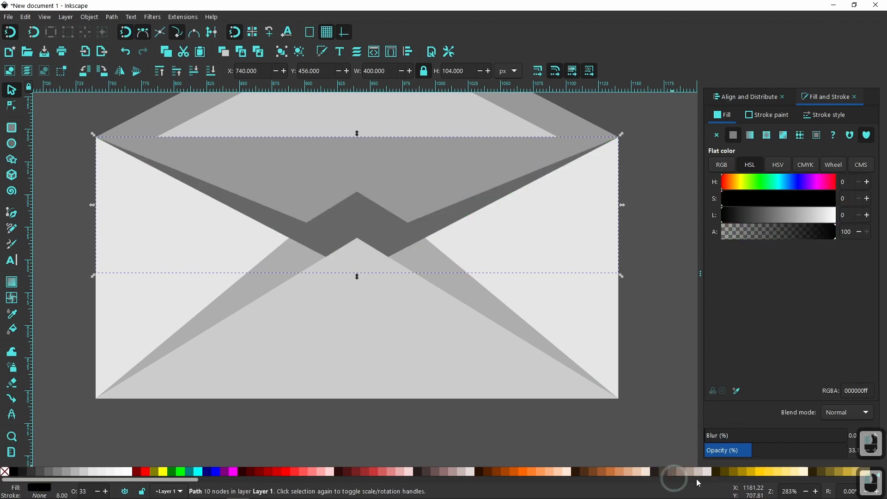
drag(736, 458, 724, 457)
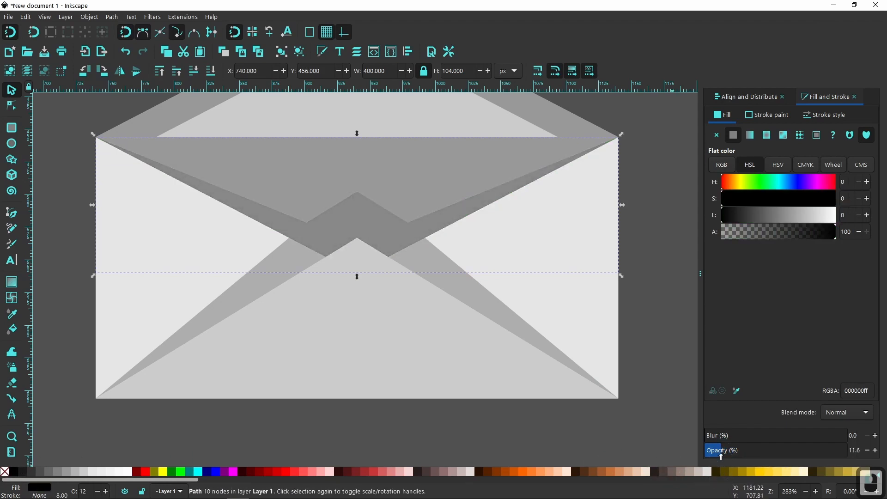
click(547, 433)
Step: Select all the envelope shapes and group them
ctrl+scroll(523, 425, down, 2)
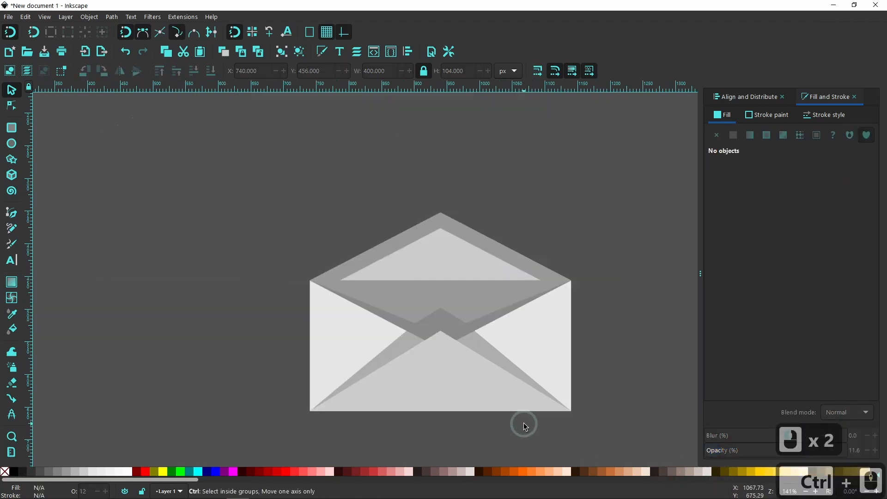
drag(605, 373, 480, 359)
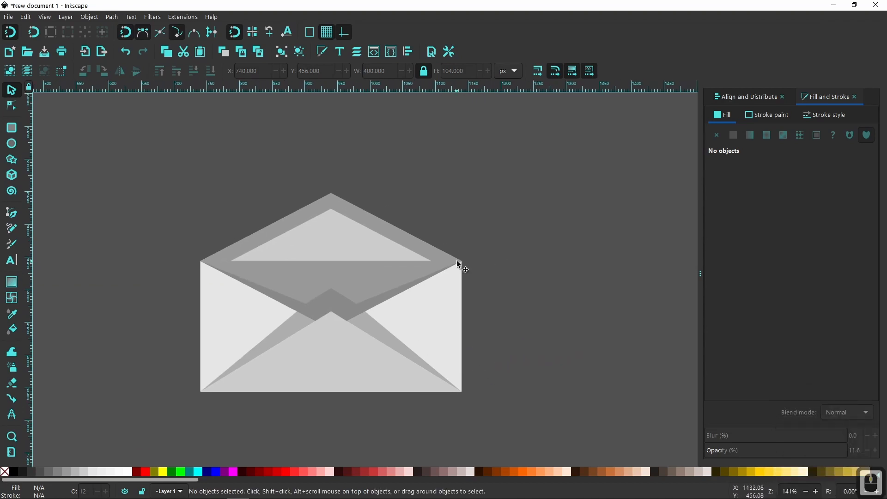
mouse_move(548, 444)
mouse_down()
mouse_move(163, 252)
mouse_move(136, 141)
mouse_up()
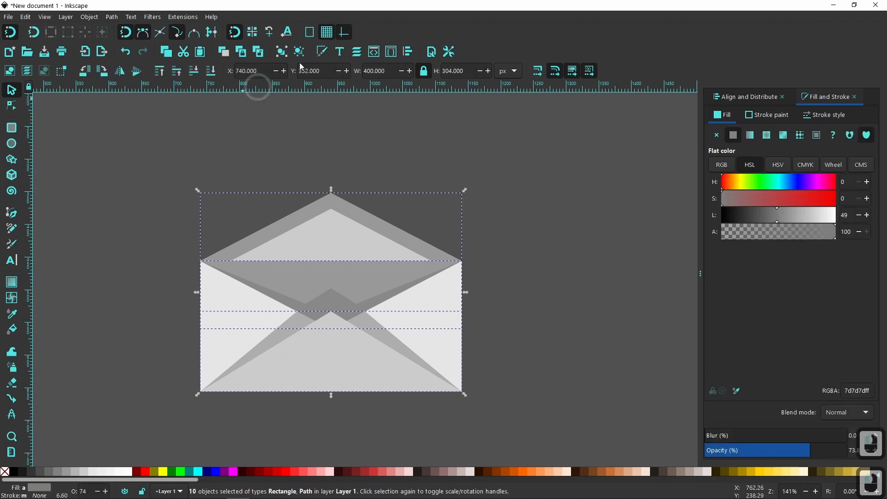
click(282, 53)
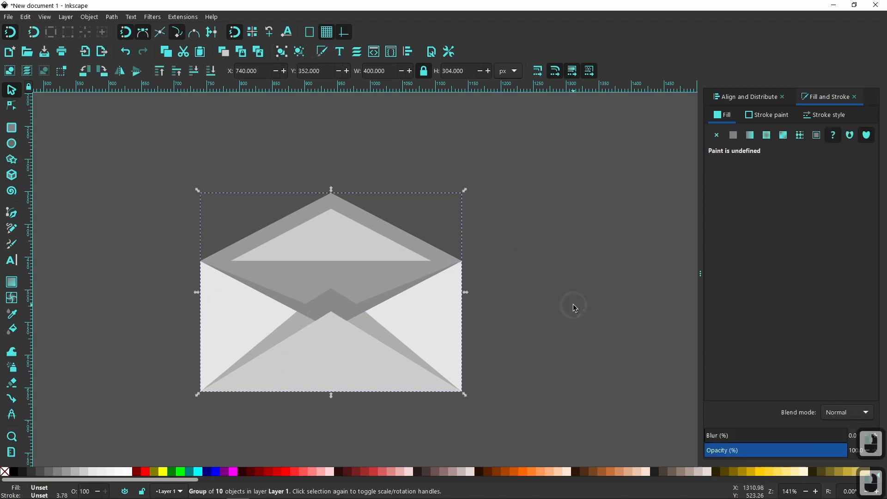
click(543, 344)
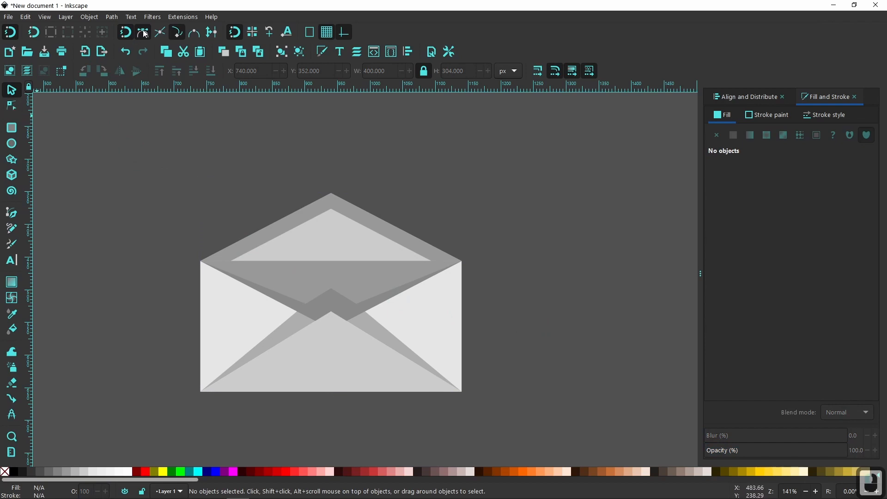
Step: Draw a rectangle about 357 × 170 px inside the envelope body and fill it with red (#FF0000)
click(11, 128)
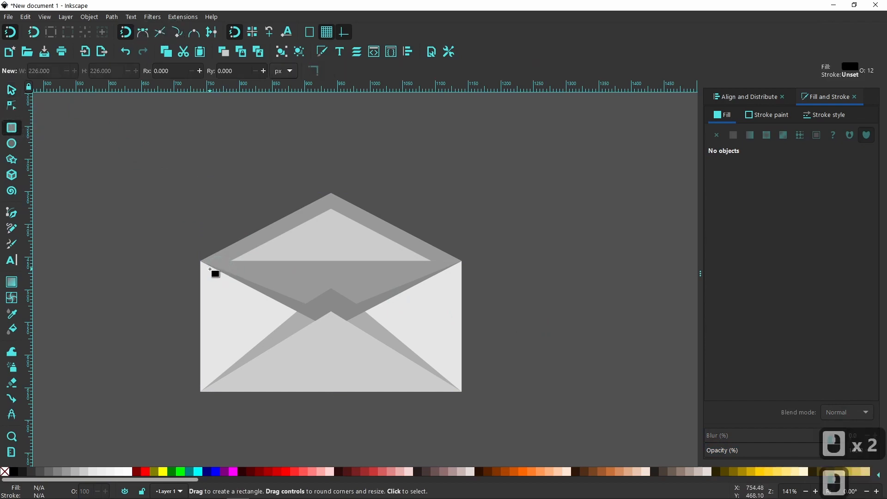
drag(214, 269, 448, 380)
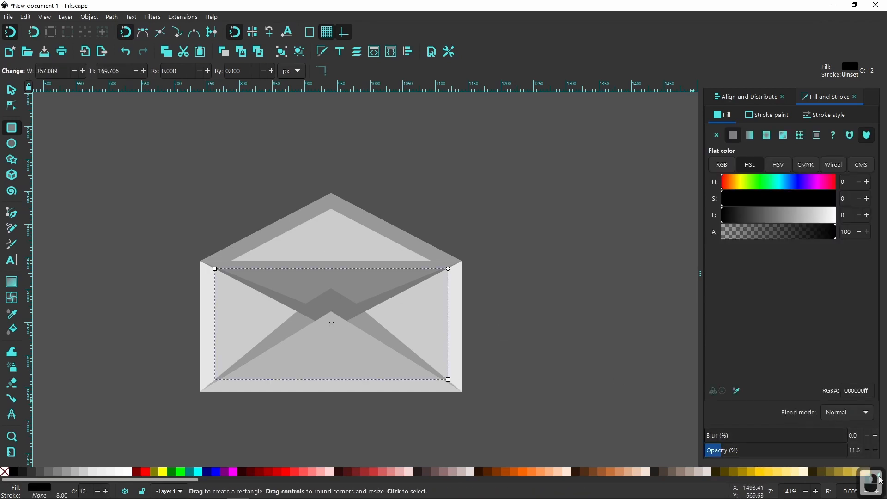
drag(145, 471, 555, 388)
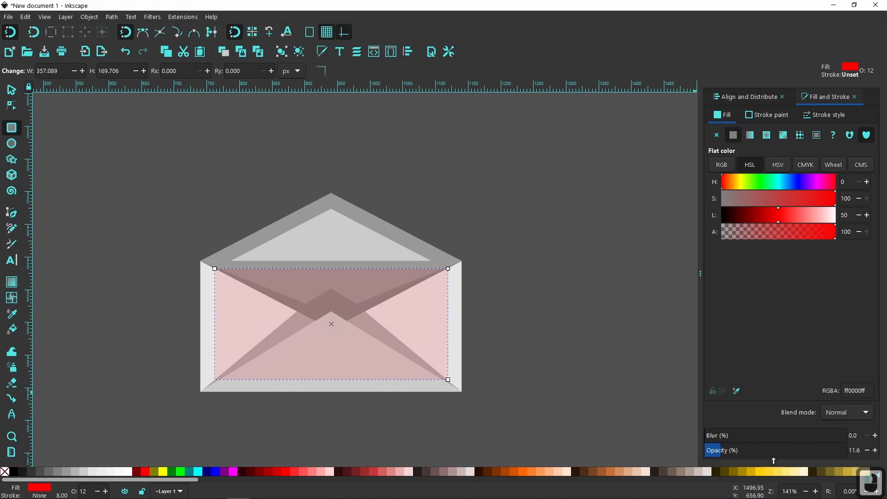
Step: Raise the red rectangle's opacity to 57.2% and move it off the envelope into the empty area to its right
click(786, 451)
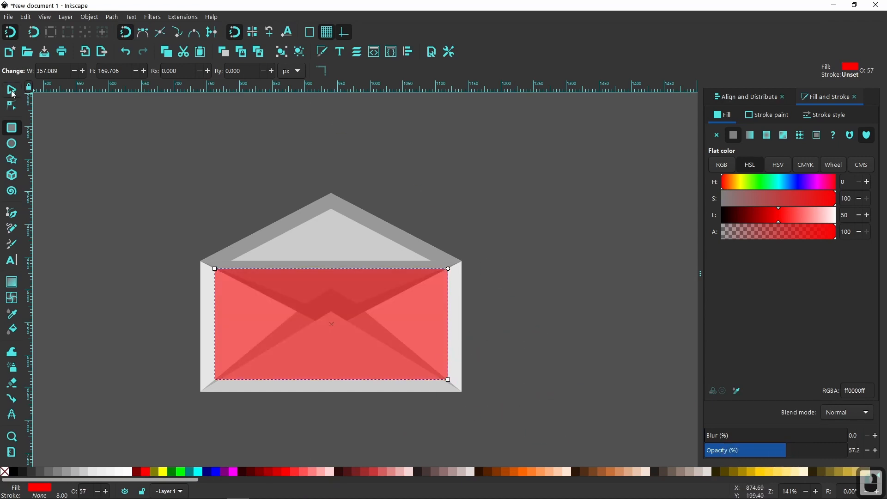
click(12, 90)
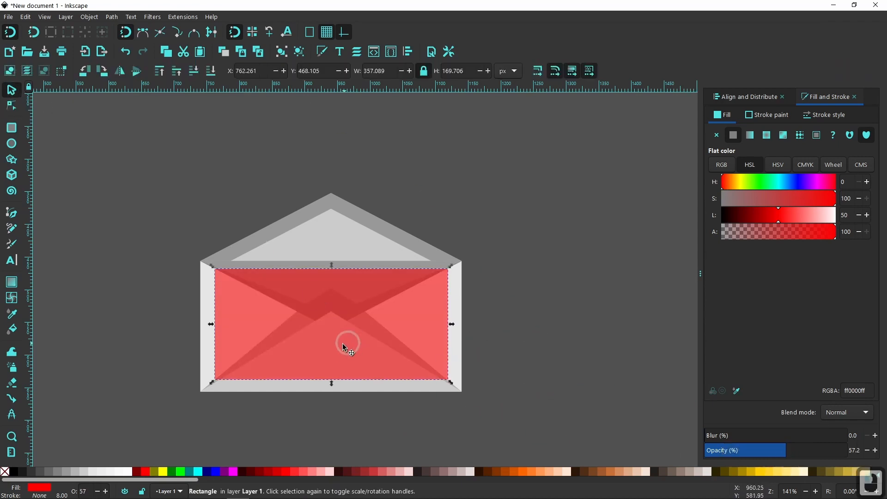
drag(303, 337, 575, 317)
drag(618, 452, 463, 416)
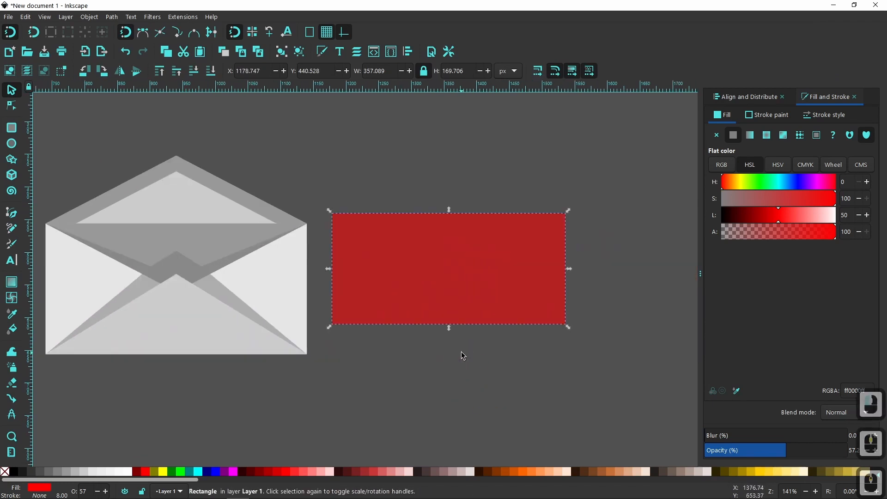
Step: Duplicate the red rectangle, shrink the copy to a bar about 311 × 23 px near its upper edge, and fill the bar with #37ABC8
right_click(415, 286)
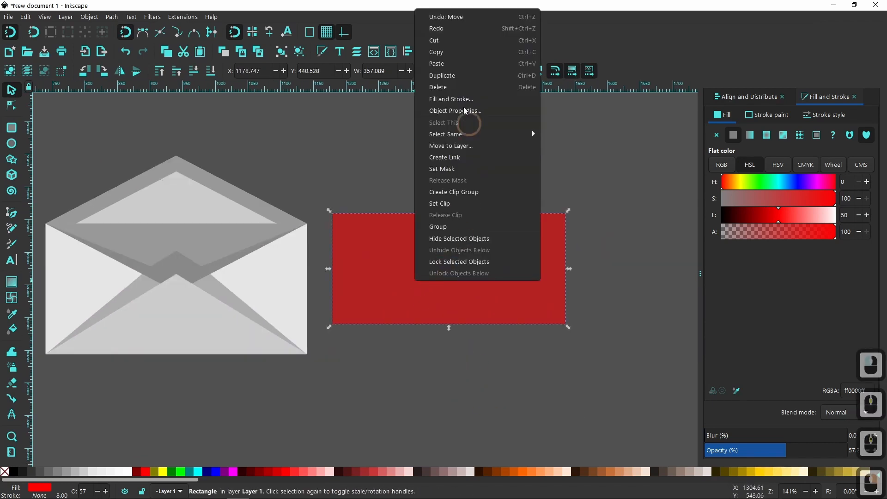
click(448, 77)
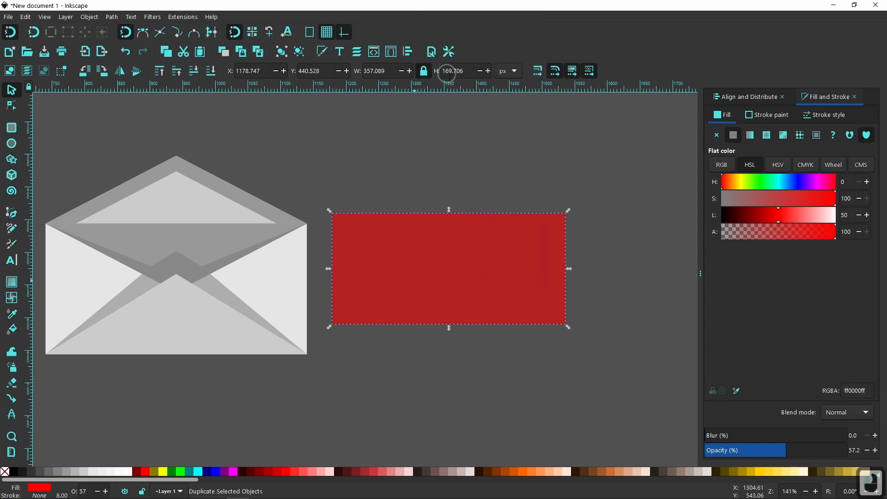
drag(449, 329, 470, 238)
drag(329, 224, 359, 222)
mouse_move(456, 225)
mouse_down()
mouse_move(438, 224)
mouse_move(450, 236)
mouse_up()
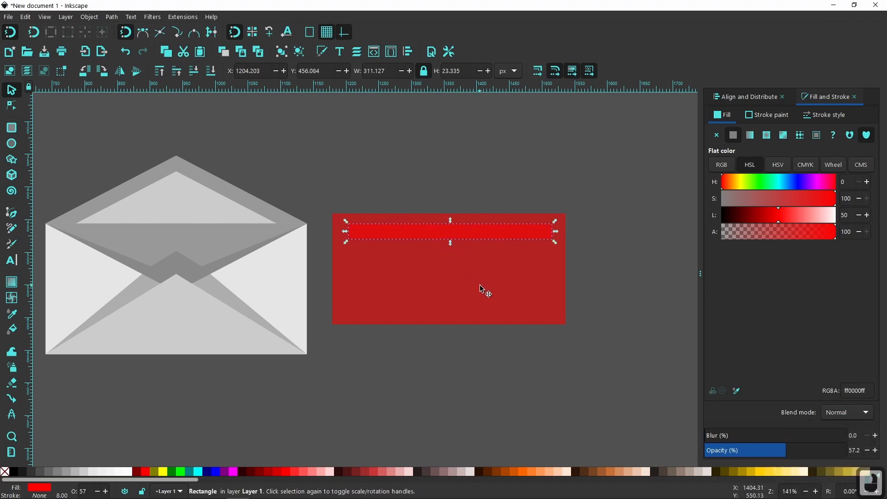
drag(194, 480, 559, 480)
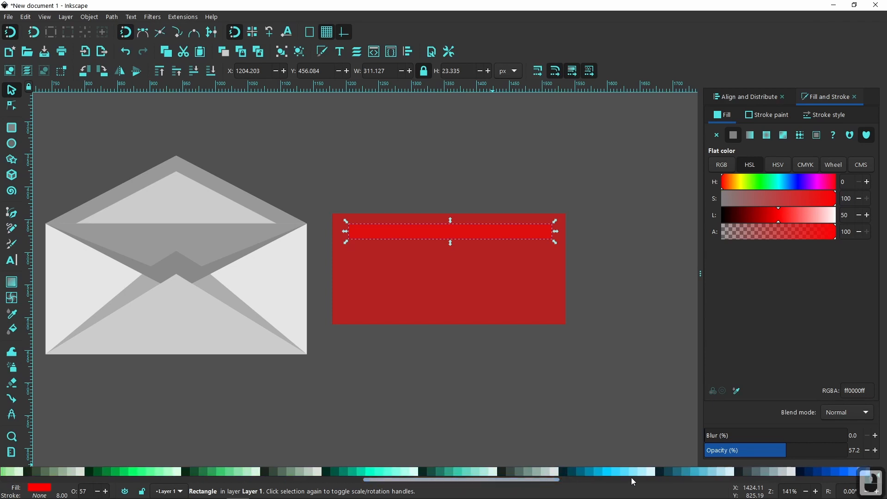
click(697, 472)
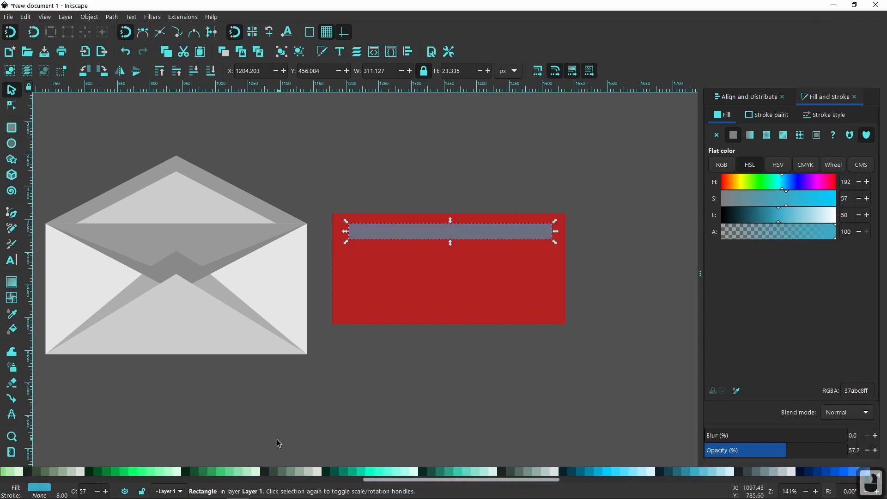
Step: Duplicate the blue bar and stamp three copies below it inside the red rectangle, removing the leftover duplicate
right_click(475, 231)
click(502, 274)
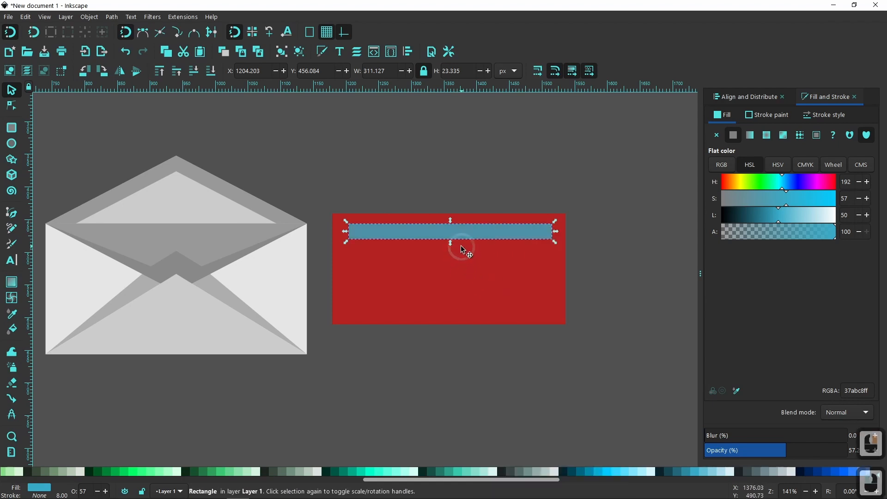
drag(466, 234, 481, 371)
key(ctrl+space)
key(ctrl+space)
key(ctrl+space)
key(Delete)
Step: Select all four blue bars and distribute them with equal vertical gaps
click(407, 232)
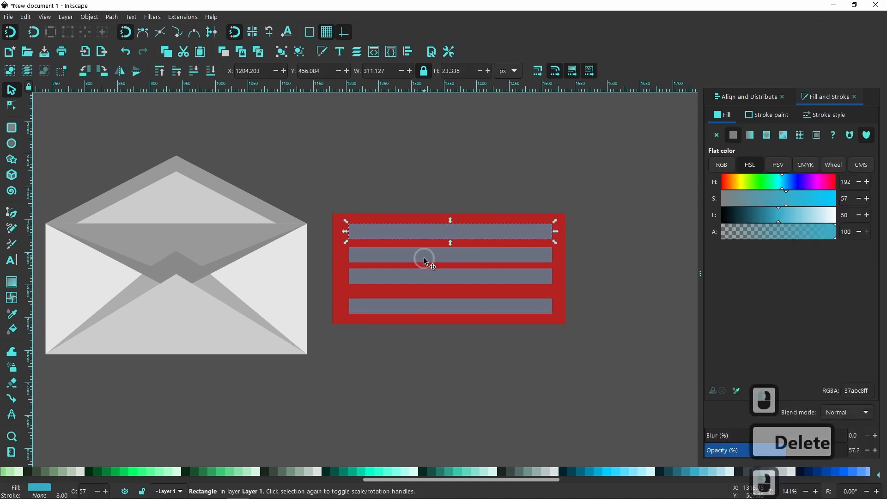
shift+click(431, 256)
shift+click(429, 277)
shift+click(425, 304)
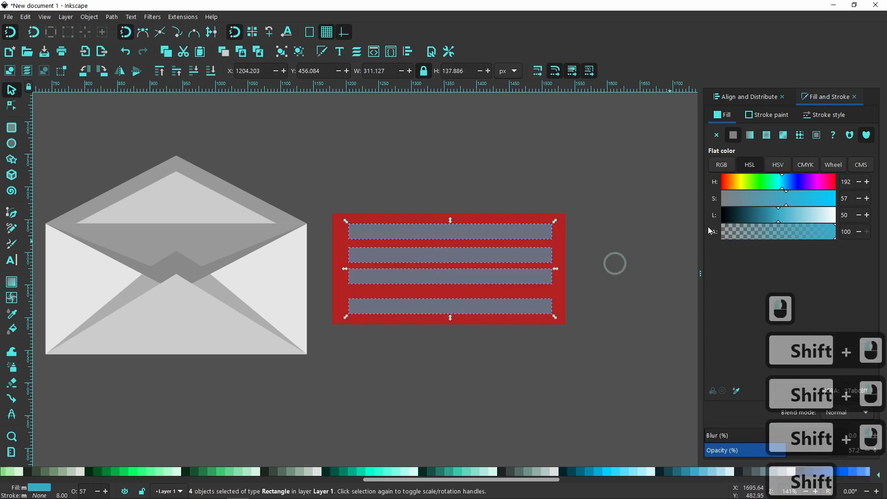
click(742, 98)
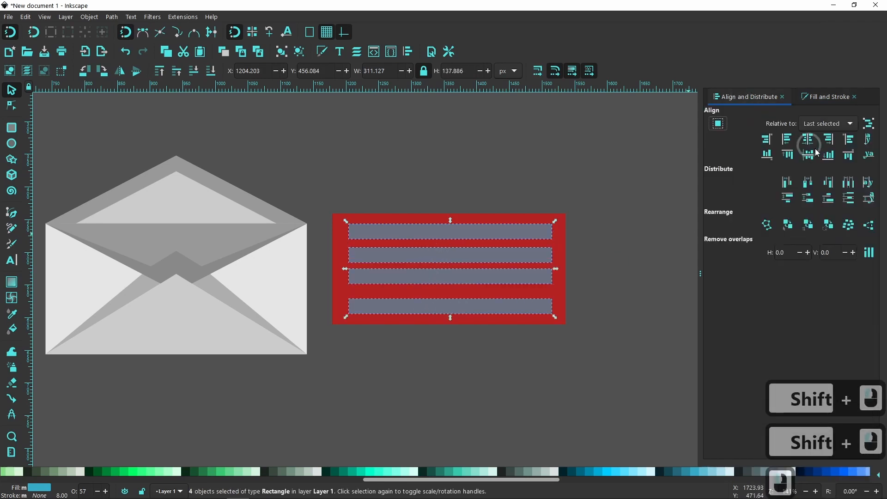
click(850, 198)
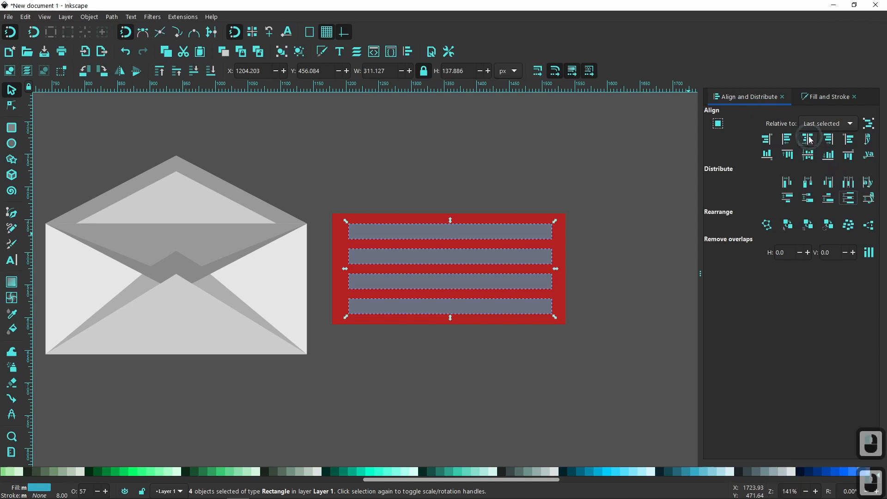
Step: Centre the bars horizontally on the red rectangle, and try centring them individually on its horizontal axis before undoing that last alignment
shift+click(561, 237)
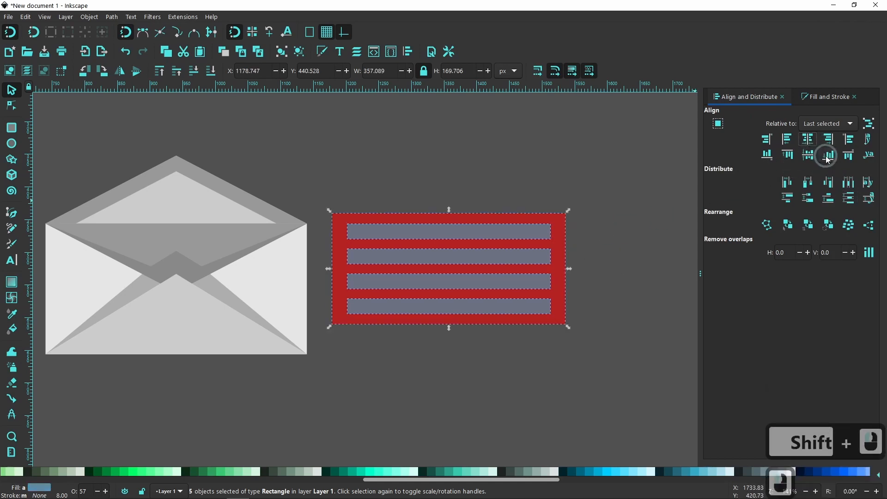
click(808, 155)
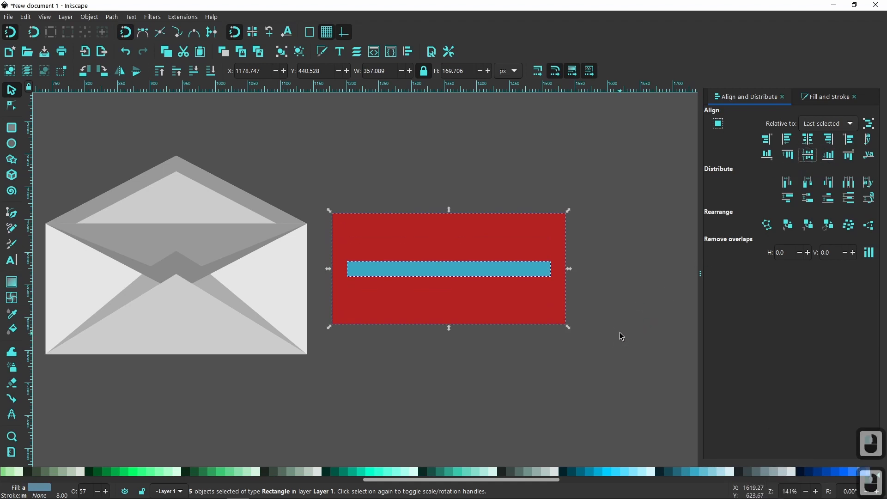
key(ctrl+z)
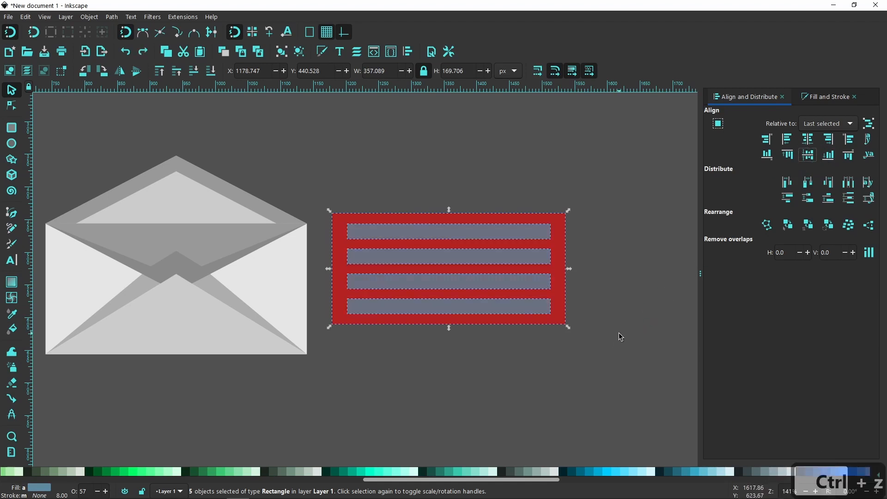
click(620, 334)
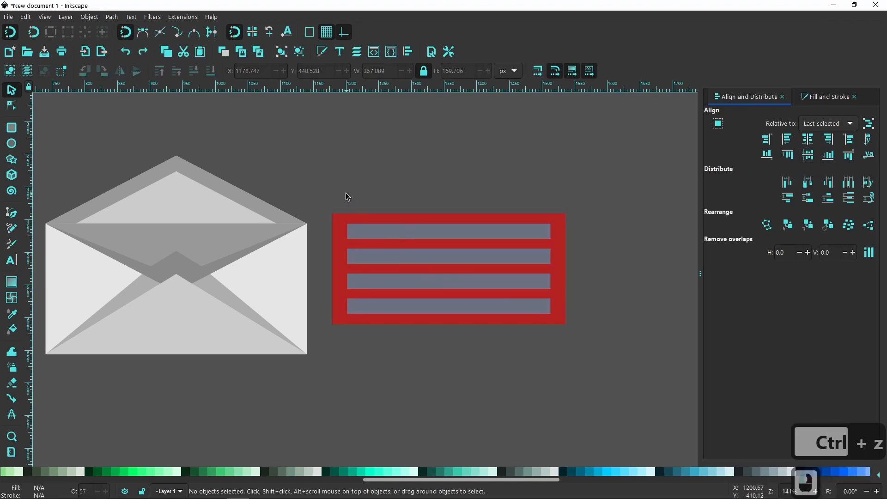
Step: Group the four blue bars and centre the group vertically on the red rectangle
drag(340, 196, 552, 364)
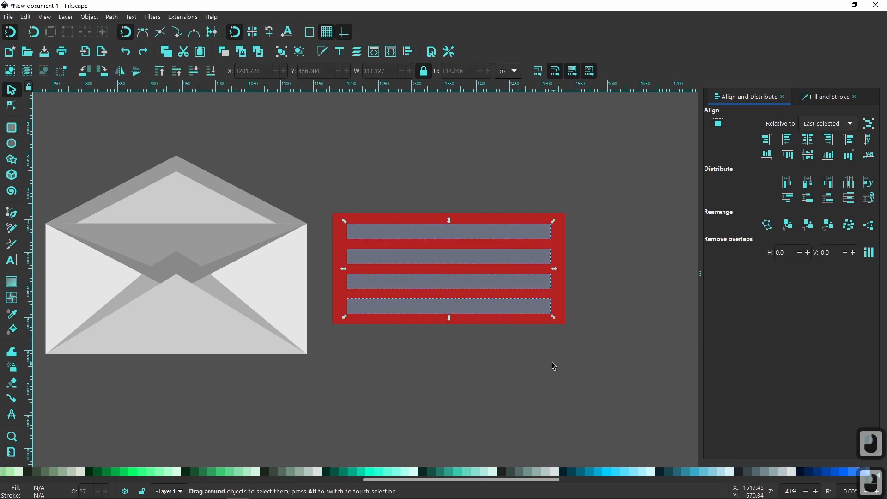
click(282, 55)
shift+click(565, 270)
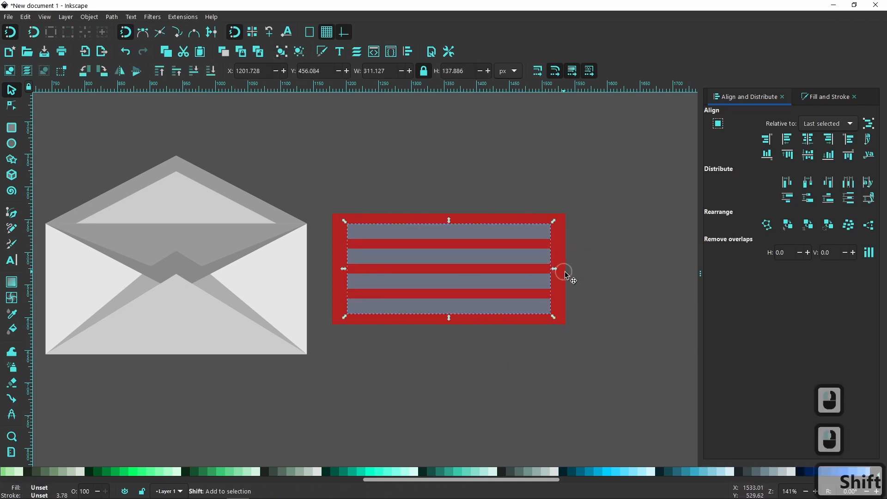
click(809, 155)
click(640, 347)
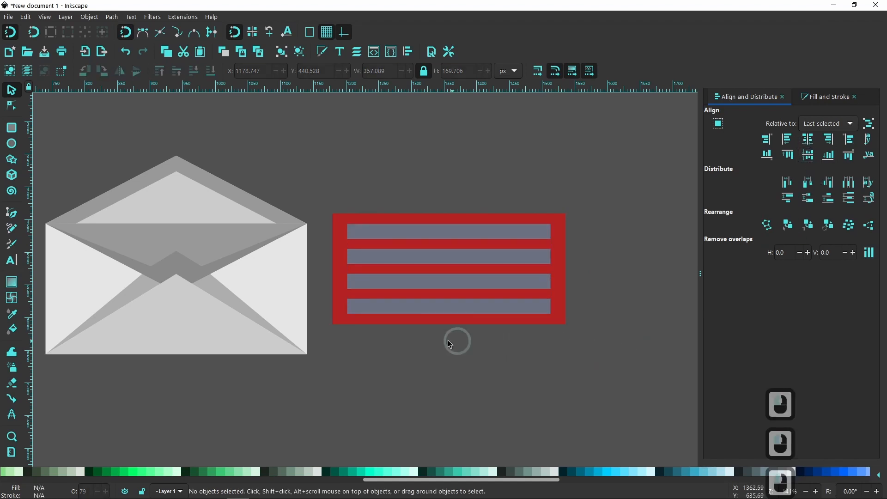
Step: Fill the red rectangle behind the bars with the light blue #AFDDE9
click(467, 323)
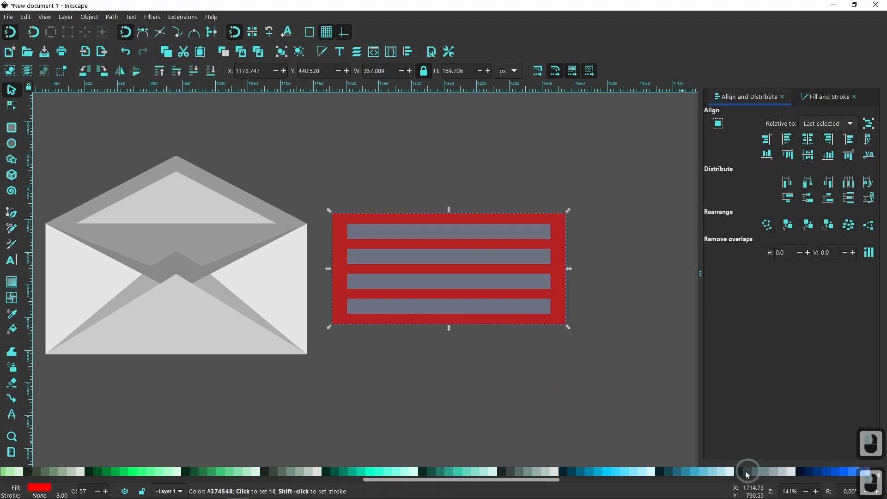
drag(552, 480, 570, 481)
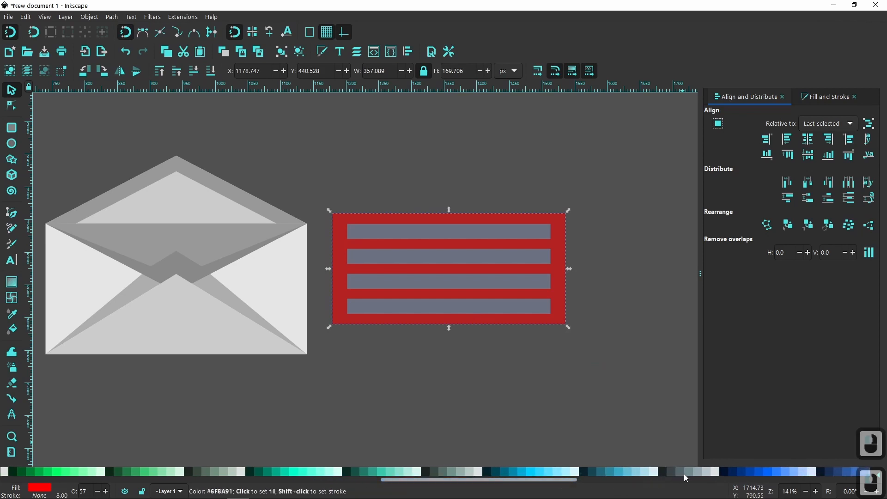
click(646, 473)
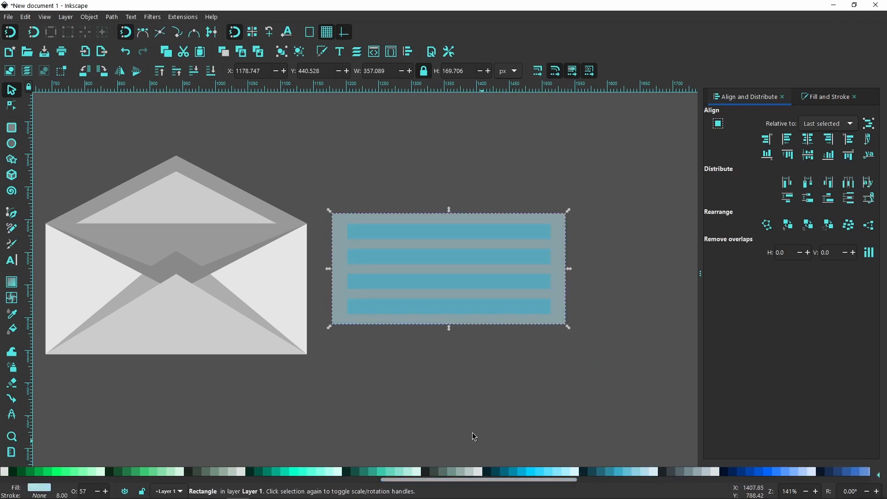
Step: Try the fill #5FBCD3 on the group of bars, and set it back to #37ABC8
click(485, 307)
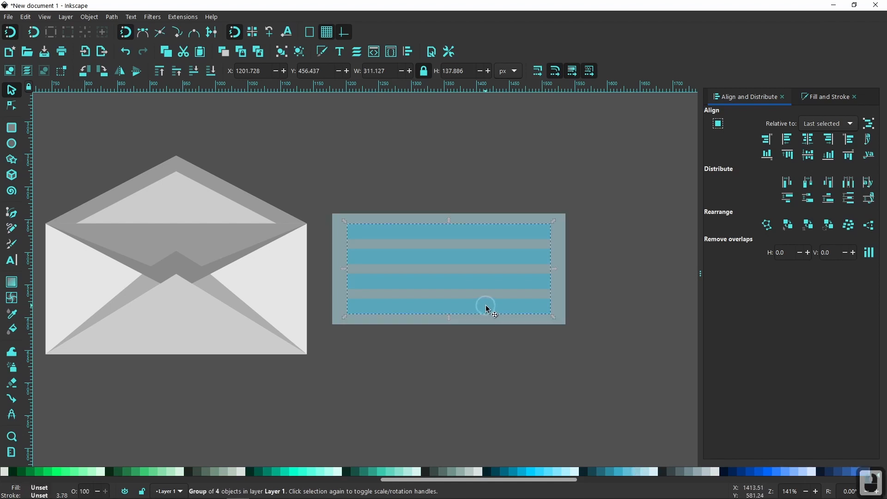
click(629, 472)
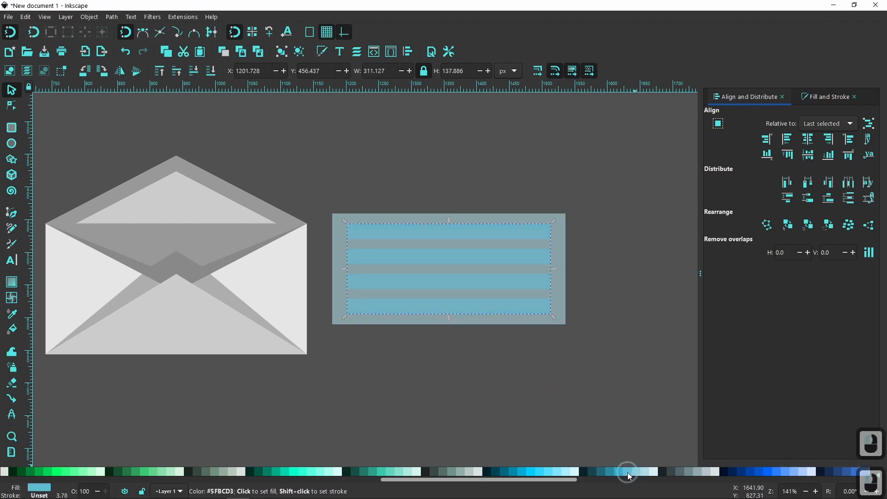
click(621, 472)
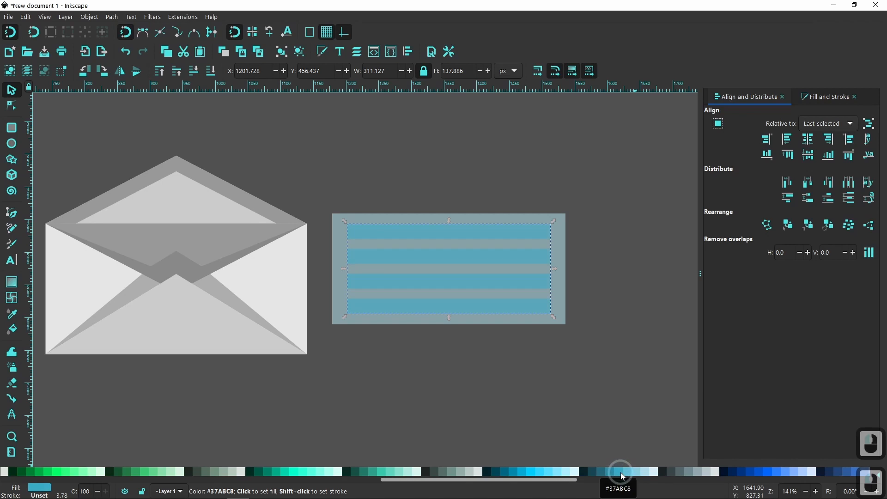
Step: Fill the rectangle behind the bars with the blue #5FBCD3
click(562, 309)
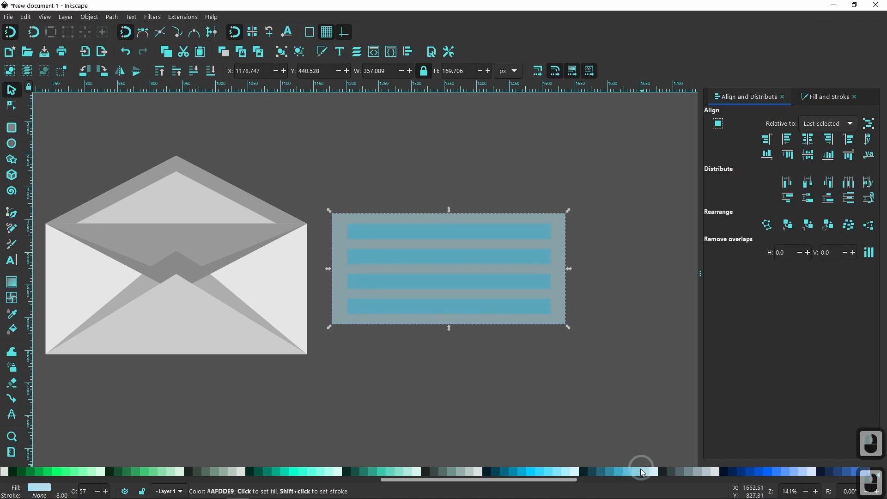
click(630, 474)
click(603, 395)
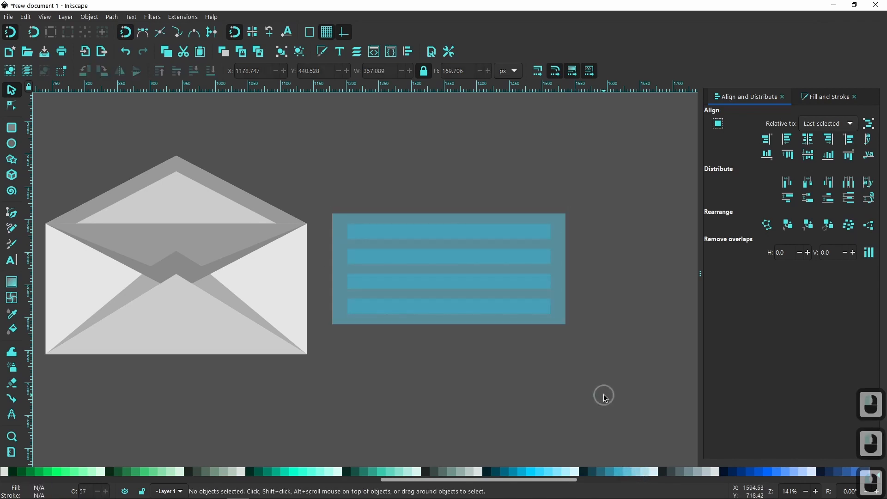
Step: Select the rectangle together with the group of bars and set their opacity to 100%
drag(316, 178, 584, 376)
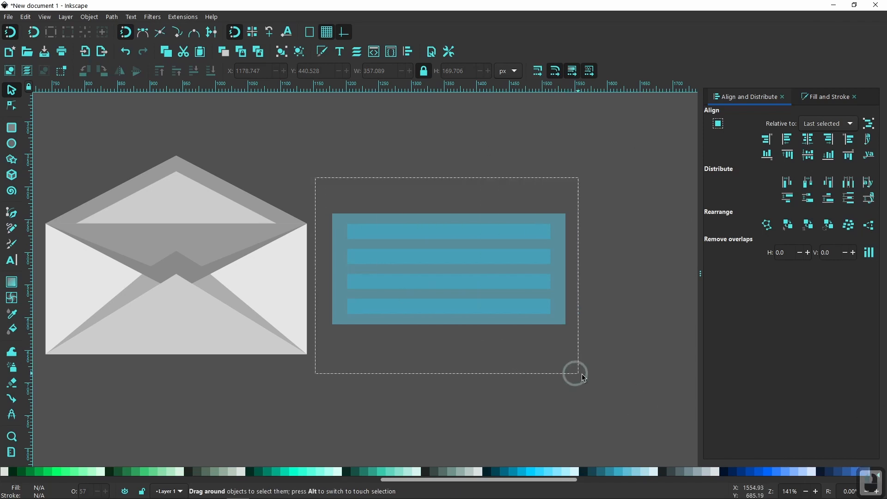
click(822, 99)
drag(817, 454, 886, 453)
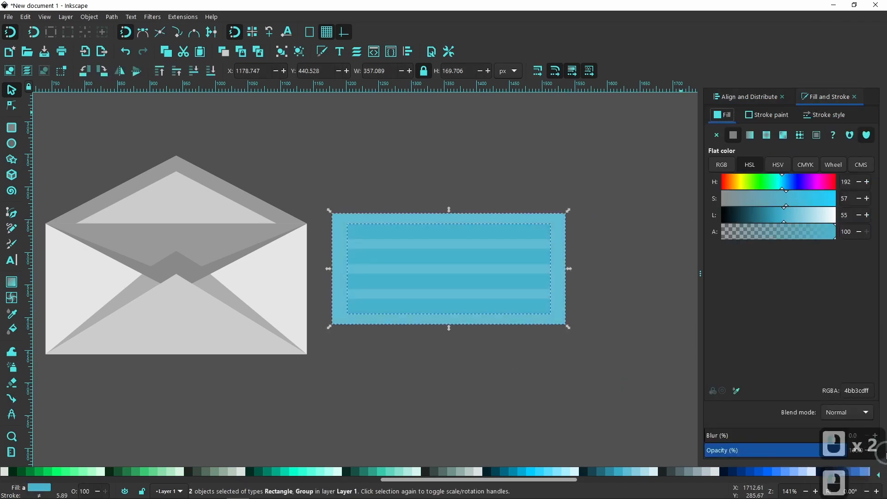
click(627, 387)
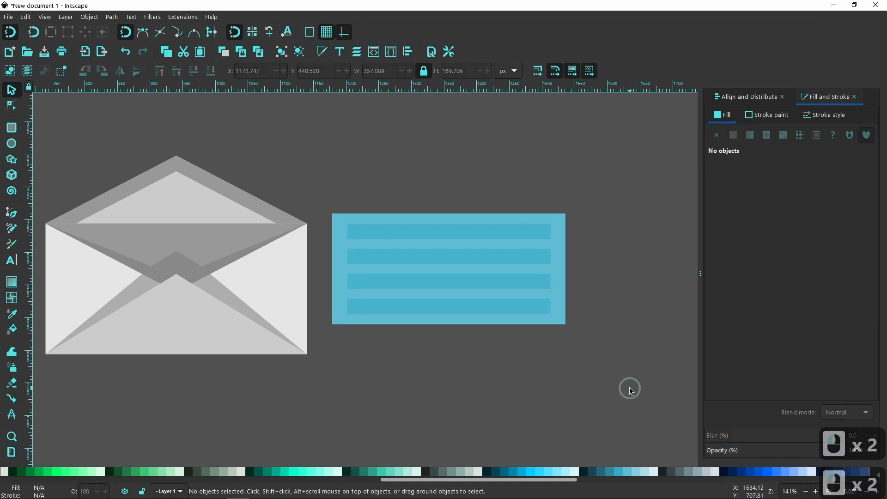
Step: Fill the rectangle behind the bars with the lighter blue #87CDDE
click(563, 298)
click(638, 473)
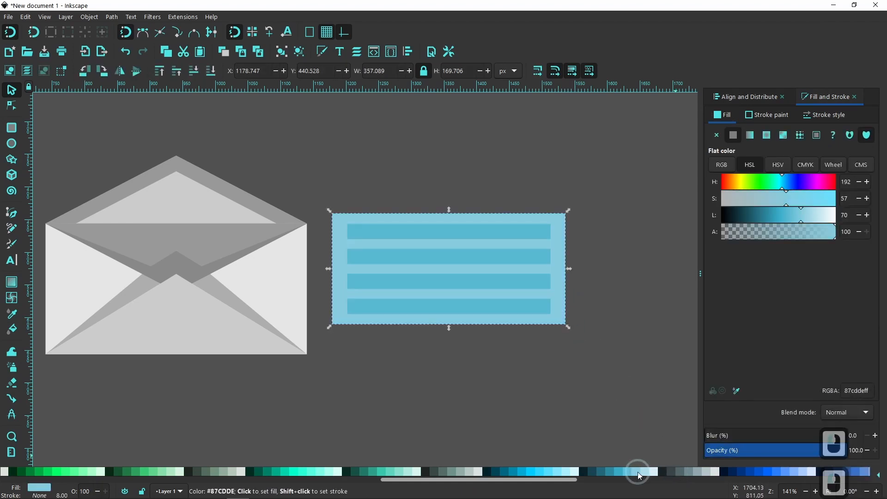
click(539, 389)
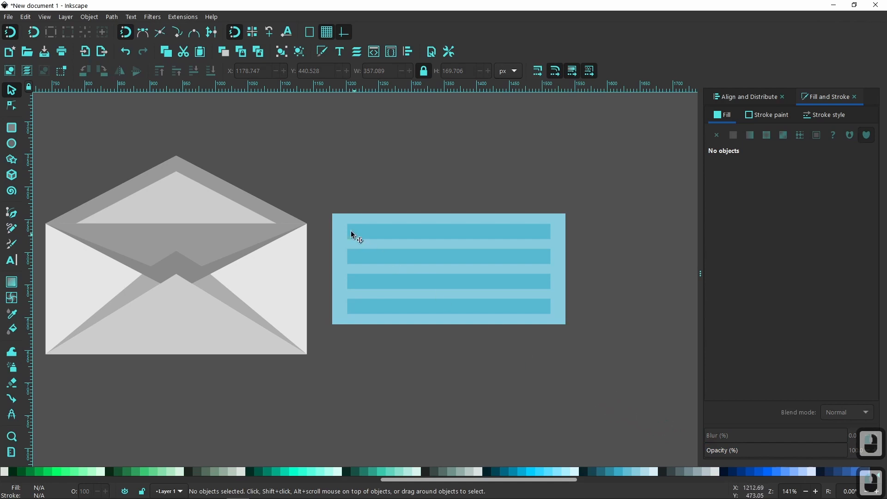
Step: Group the blue rectangle with its bars and move this letter over the envelope, horizontally centred and overlapping the open flap
drag(321, 198, 620, 359)
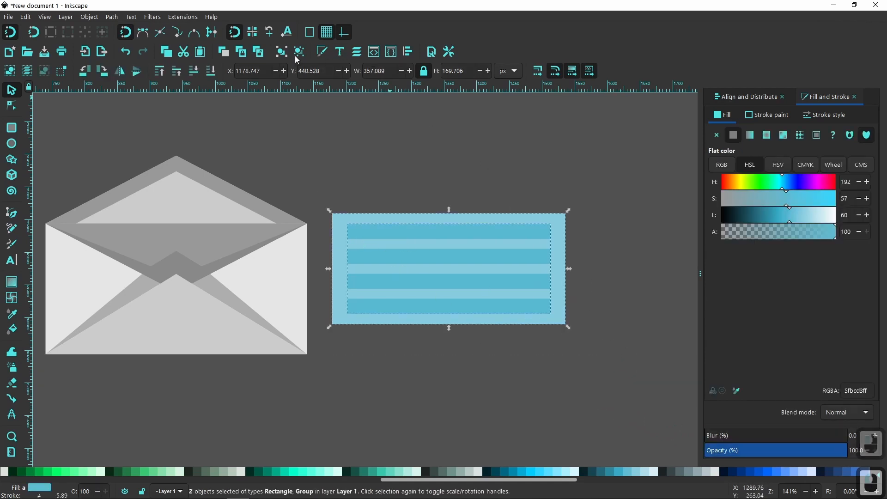
click(282, 52)
mouse_move(444, 253)
mouse_down()
mouse_move(180, 261)
mouse_move(173, 222)
mouse_up()
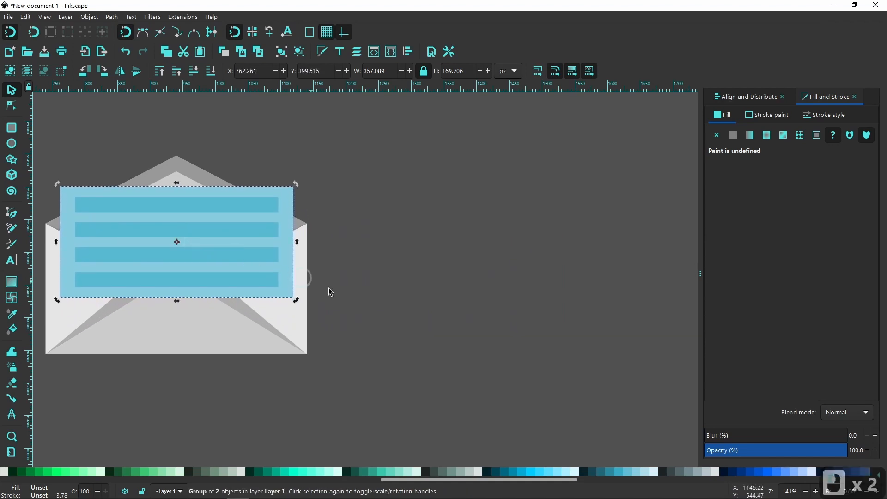
Step: Rotate the letter about 15° counterclockwise over the envelope and move it up slightly so its upper edge extends past the flap
drag(296, 300, 303, 282)
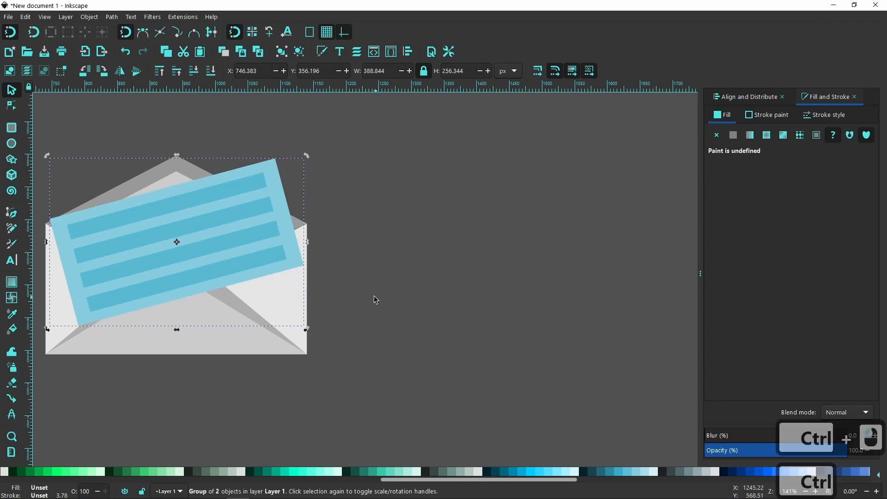
drag(376, 300, 604, 323)
scroll(456, 282, up, 2)
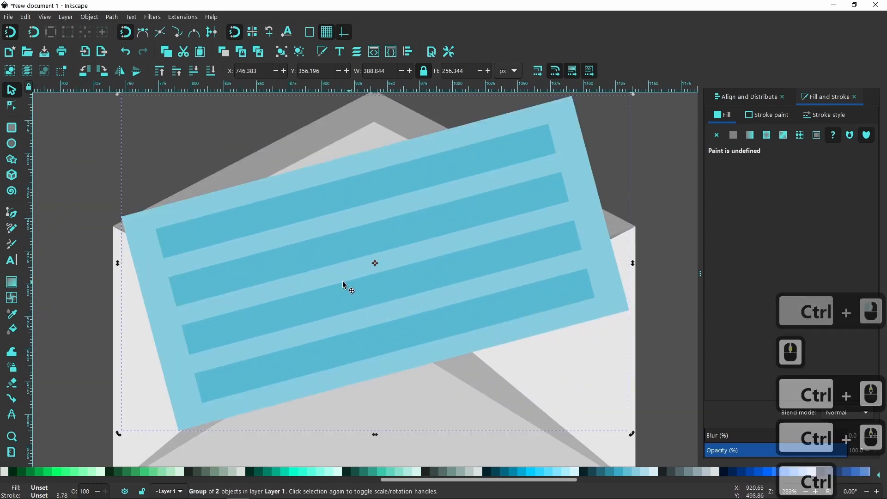
click(370, 301)
drag(366, 297, 366, 276)
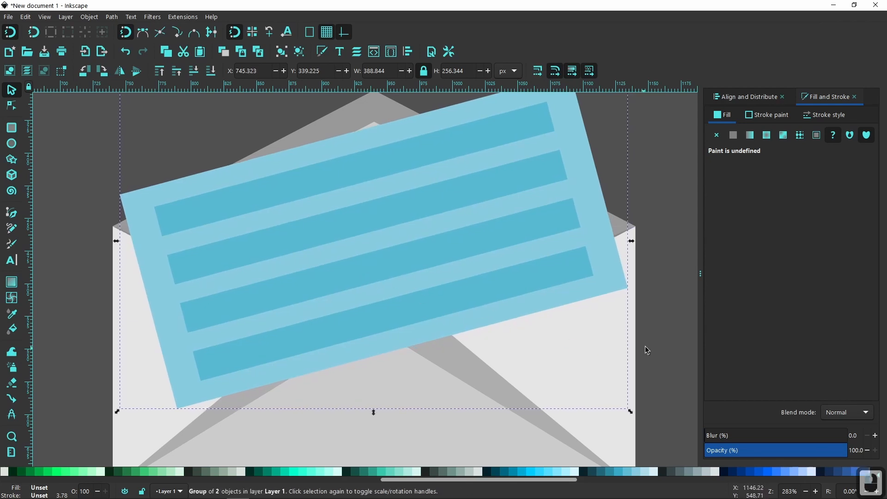
click(681, 346)
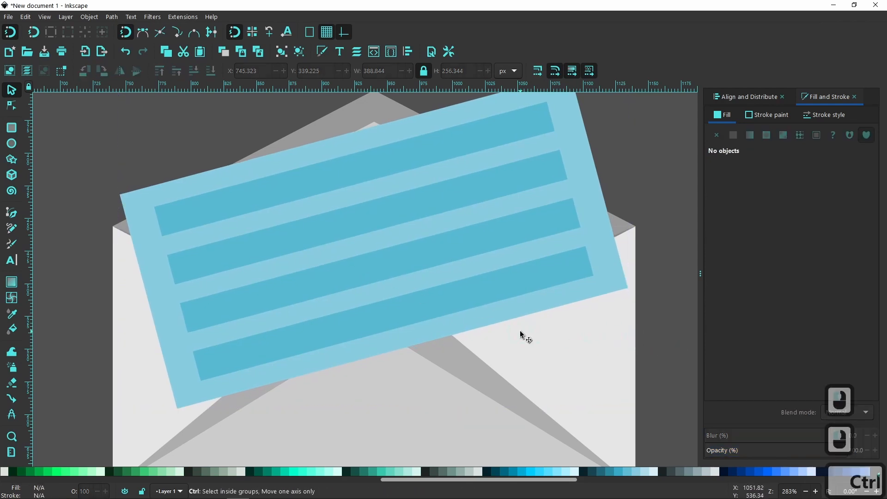
scroll(525, 334, down, 1)
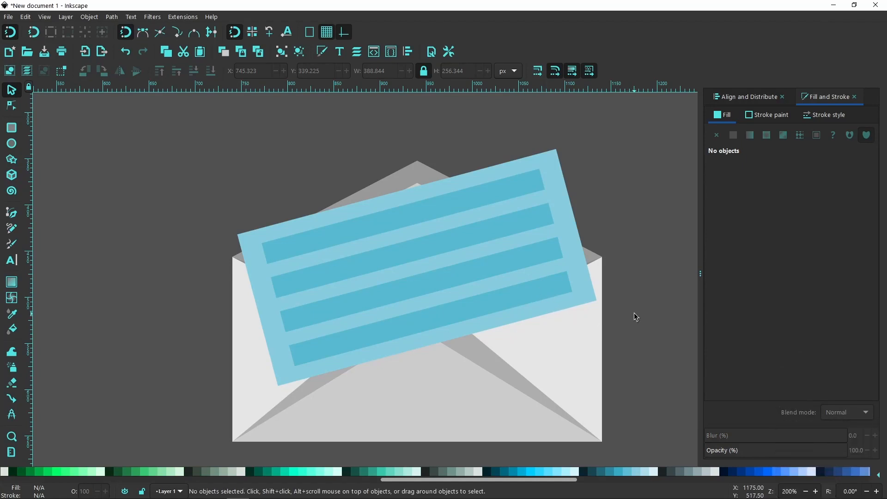
drag(634, 313, 592, 305)
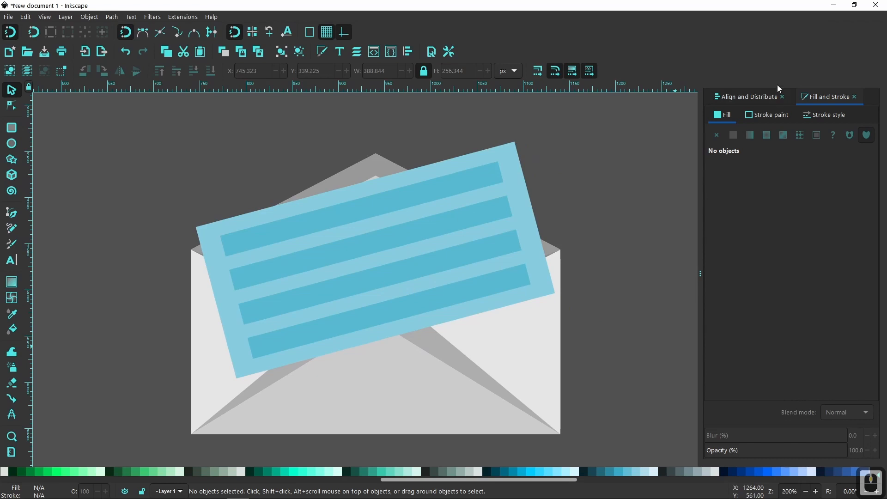
Step: Set the letter's opacity to about 33% and select the envelope group beneath it
click(486, 185)
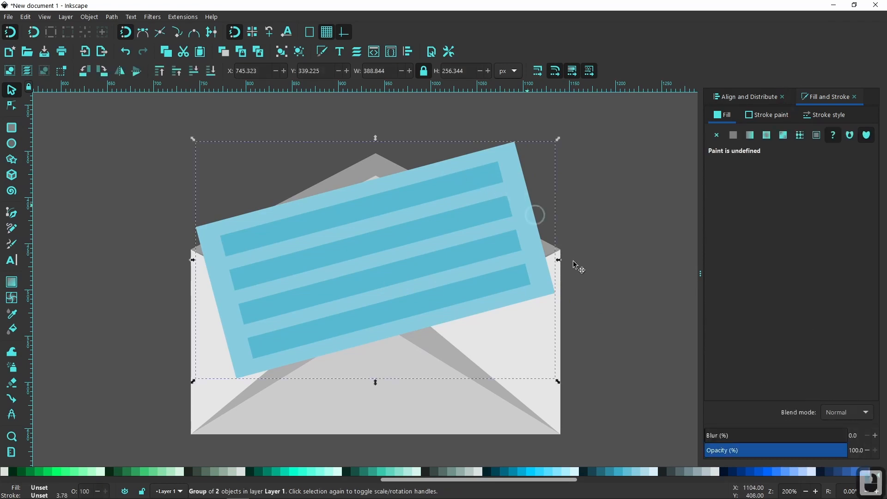
click(752, 451)
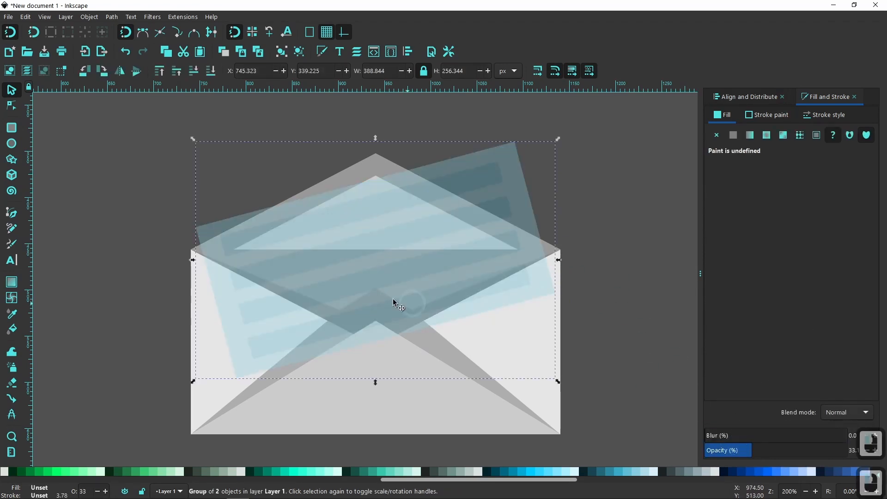
key(alt)
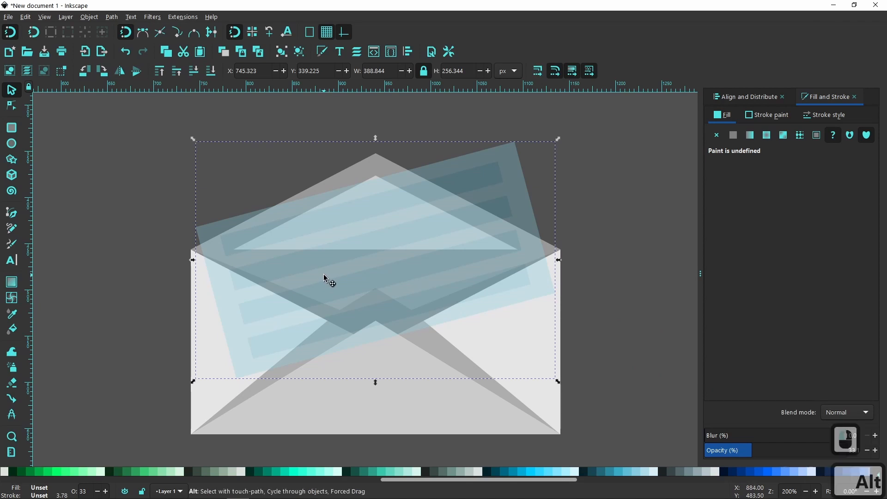
alt+click(323, 275)
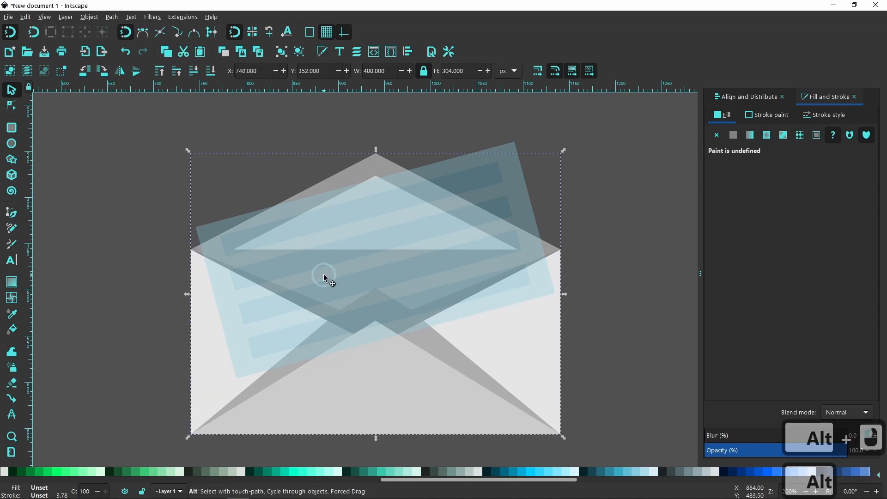
Step: Switch the selection between the letter and the envelope beneath it, and shift the letter about 3 px left
mouse_move(324, 276)
mouse_down()
mouse_move(359, 277)
mouse_move(327, 276)
mouse_up()
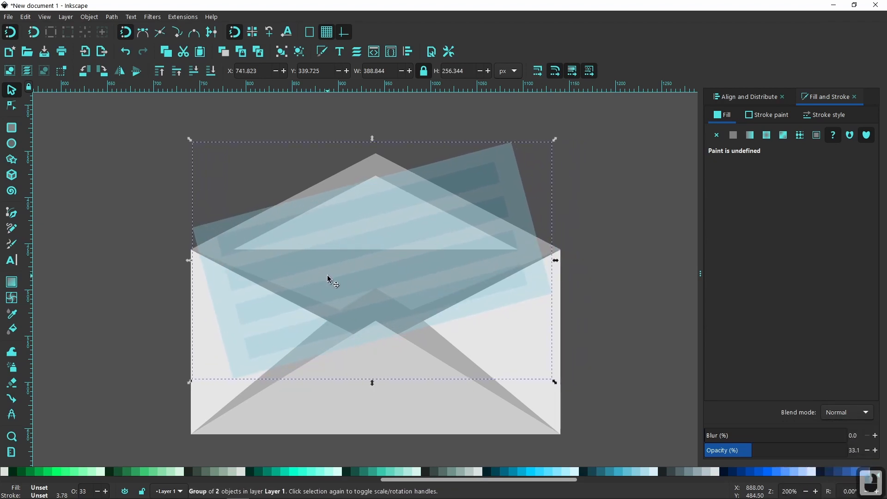
alt+click(332, 273)
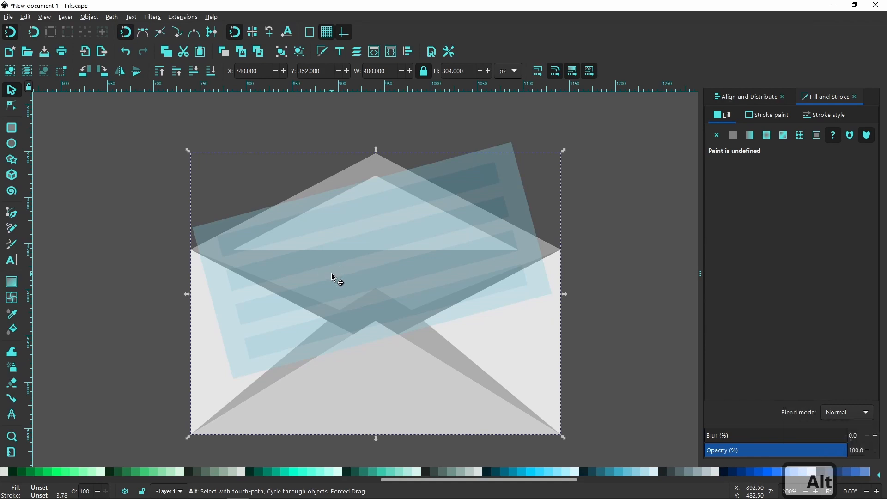
alt+click(331, 274)
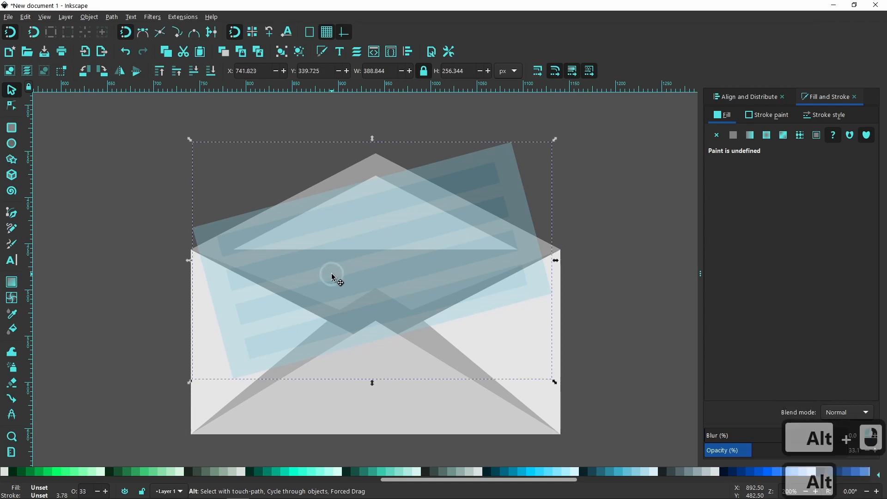
alt+click(332, 274)
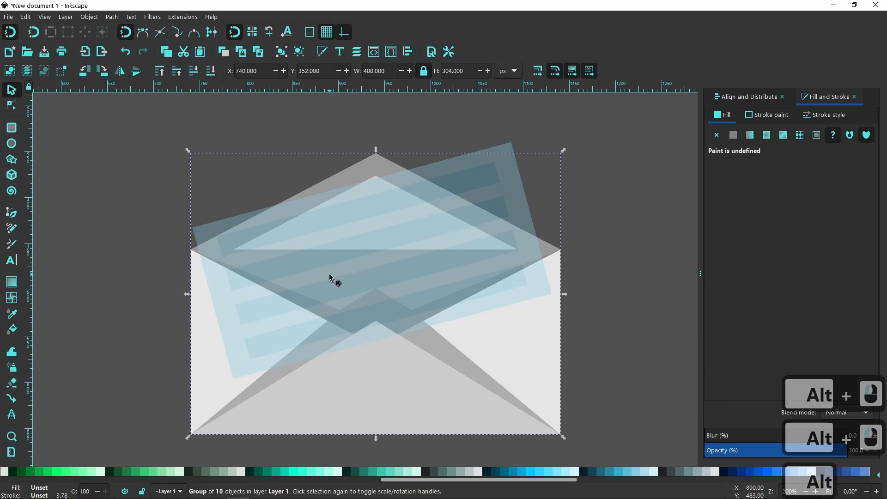
drag(331, 276, 400, 277)
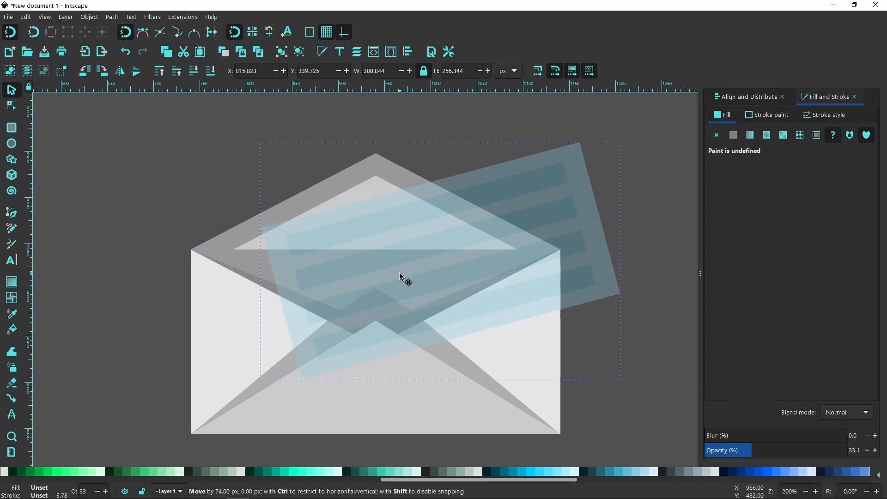
drag(400, 276, 336, 273)
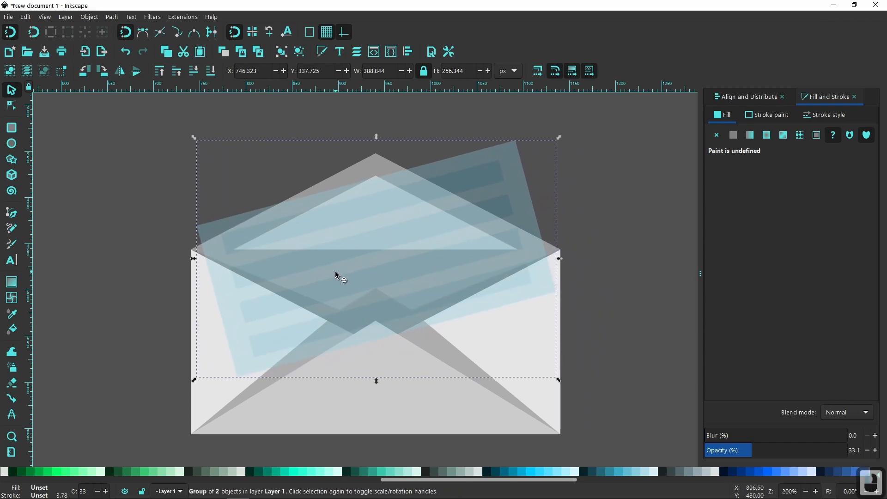
key(alt)
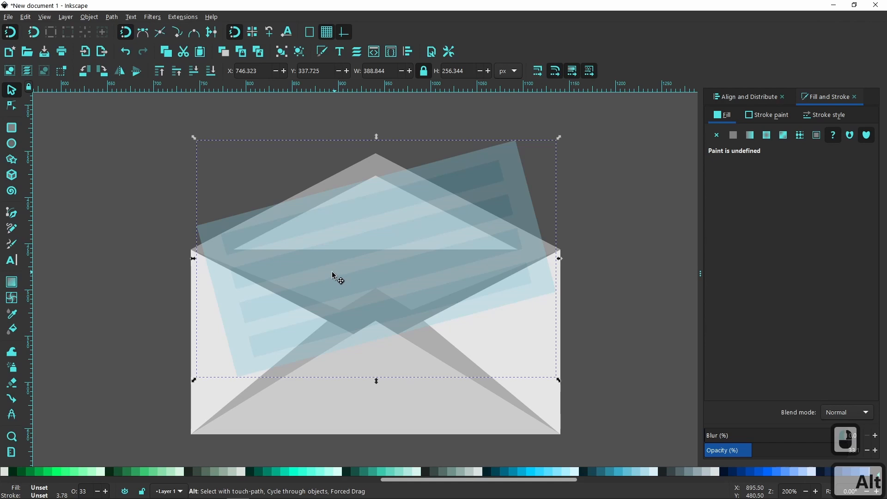
alt+click(331, 274)
mouse_move(332, 274)
mouse_down()
mouse_move(401, 277)
mouse_move(330, 277)
mouse_up()
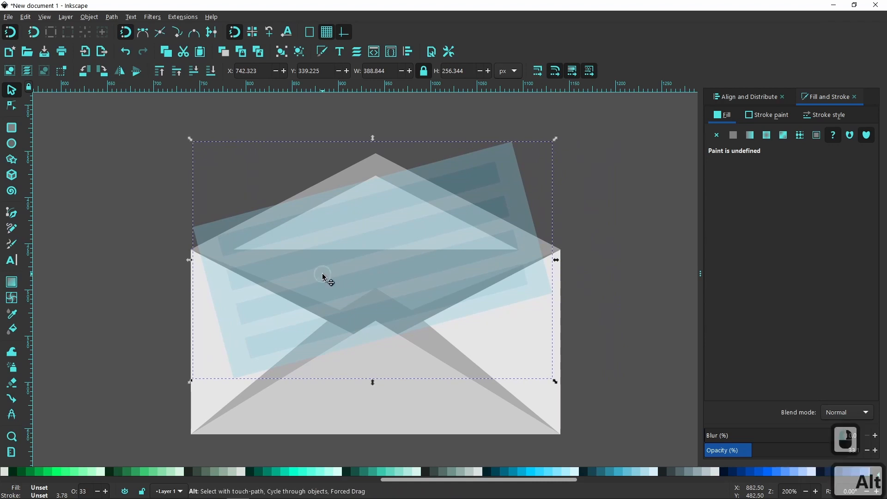
Step: Select the envelope group beneath the letter and duplicate it
alt+click(322, 277)
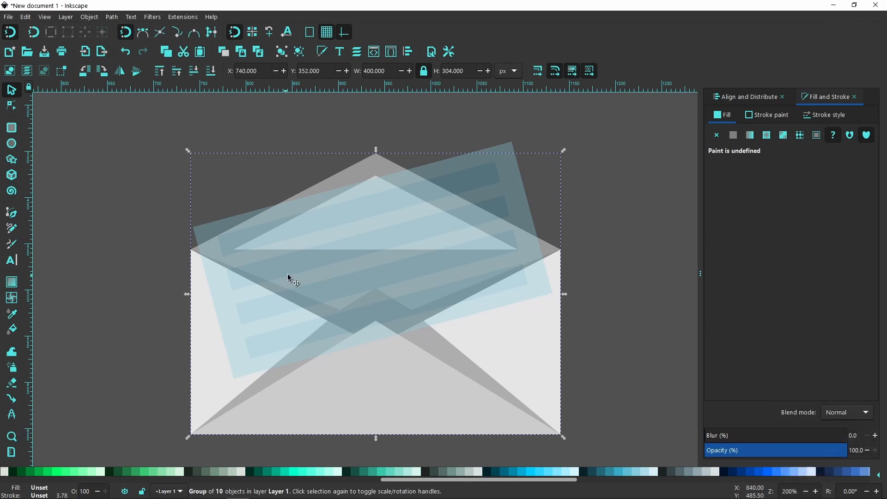
right_click(316, 274)
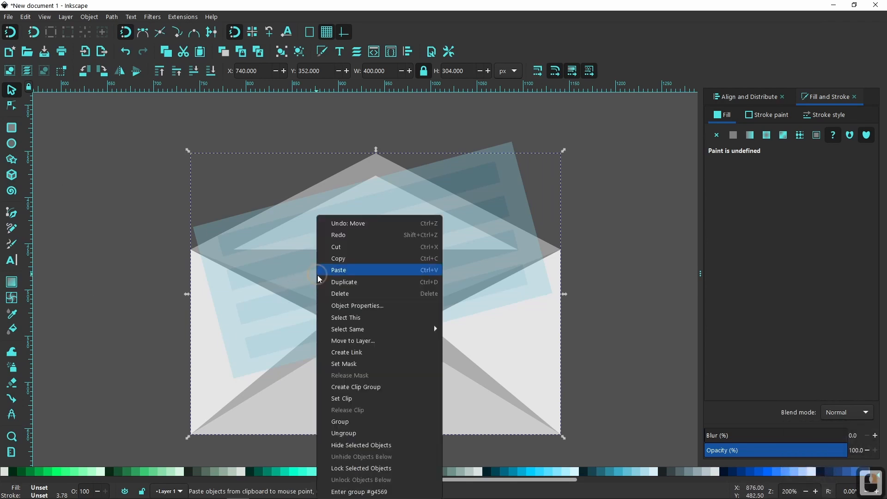
click(353, 294)
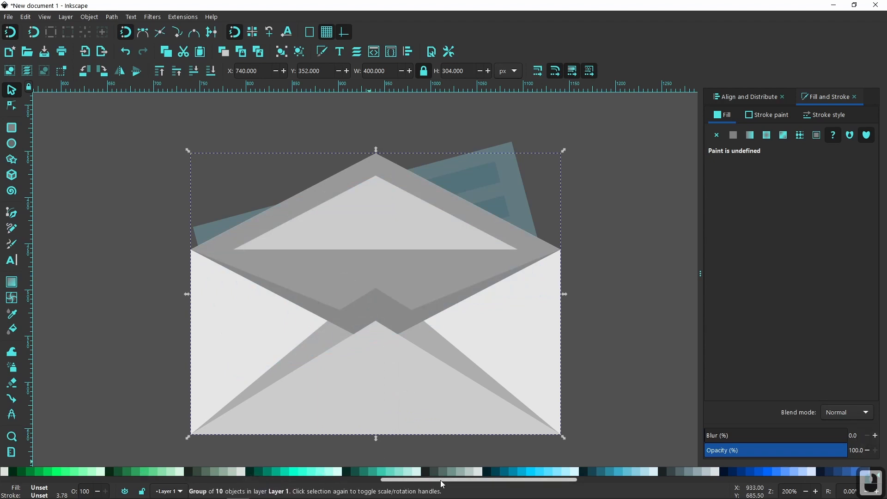
Step: Try filling the duplicated envelope group with lime green #00FF00
drag(462, 480, 5, 491)
click(181, 472)
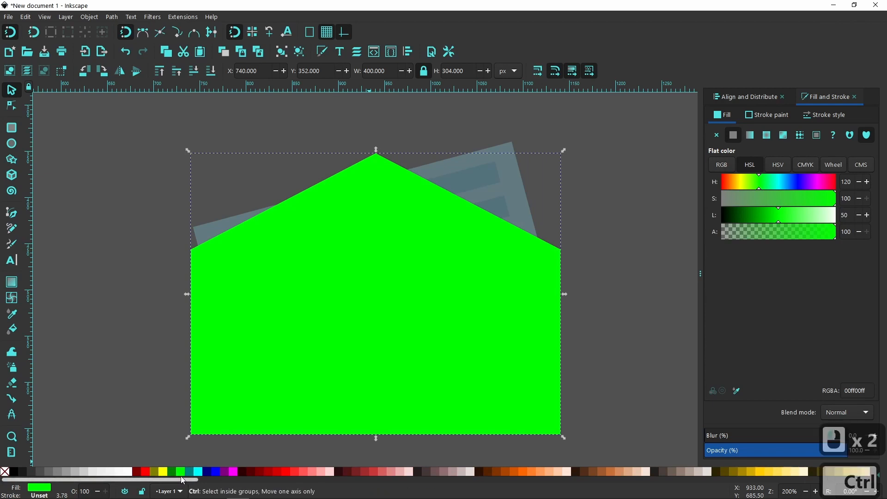
key(ctrl+z)
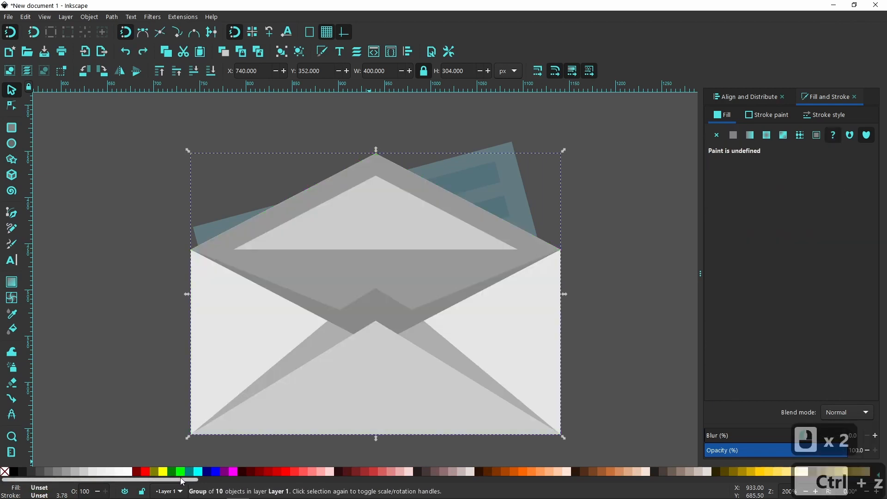
Step: Select the duplicated envelope group and ungroup it into its separate shapes
click(661, 362)
click(341, 279)
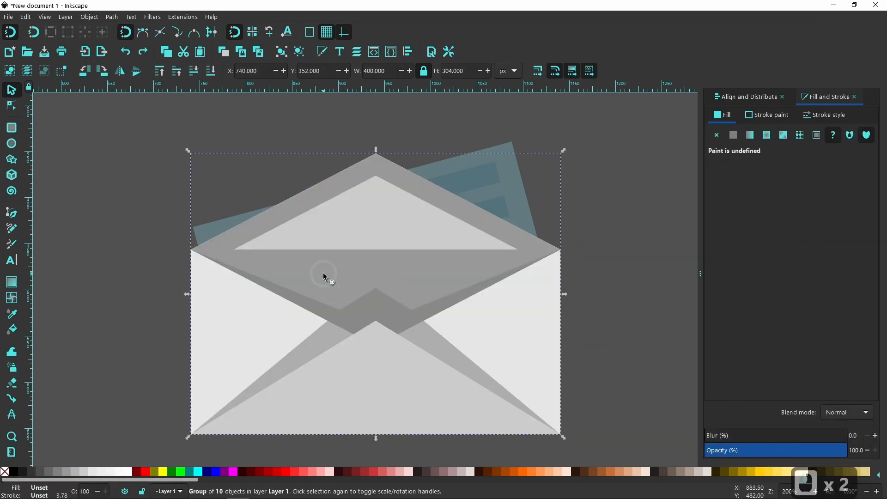
click(325, 275)
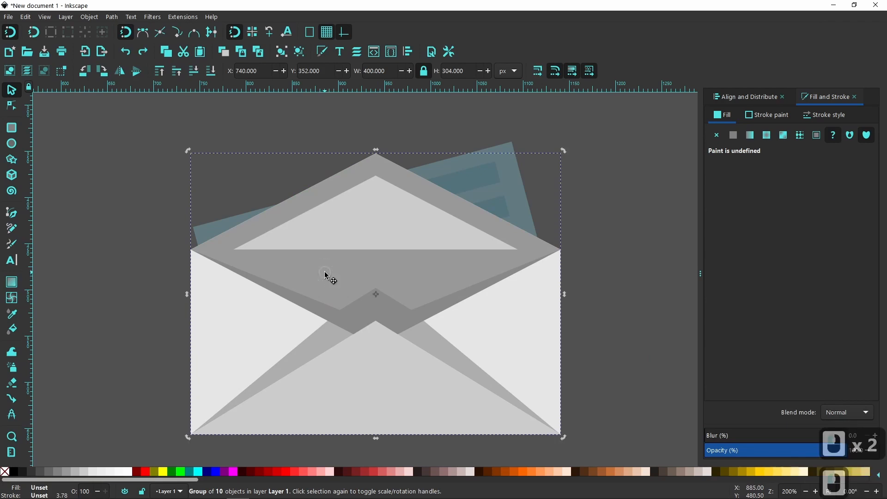
click(596, 331)
click(168, 245)
drag(143, 229, 629, 365)
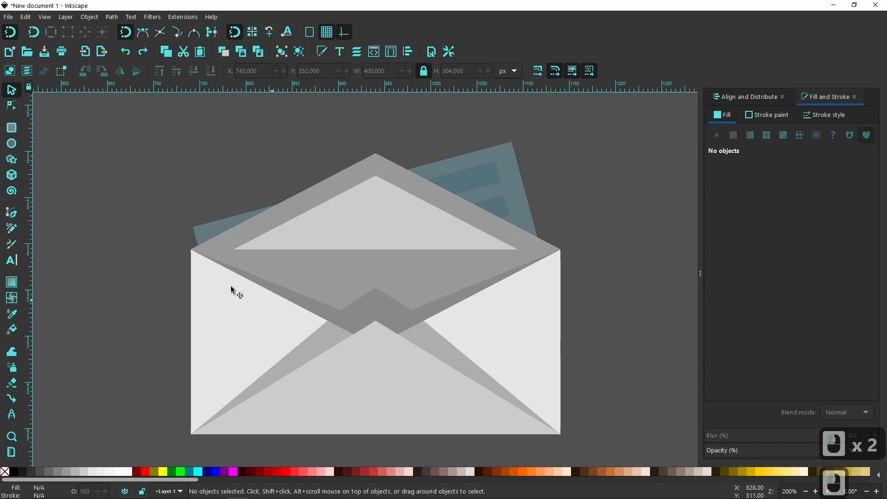
click(228, 327)
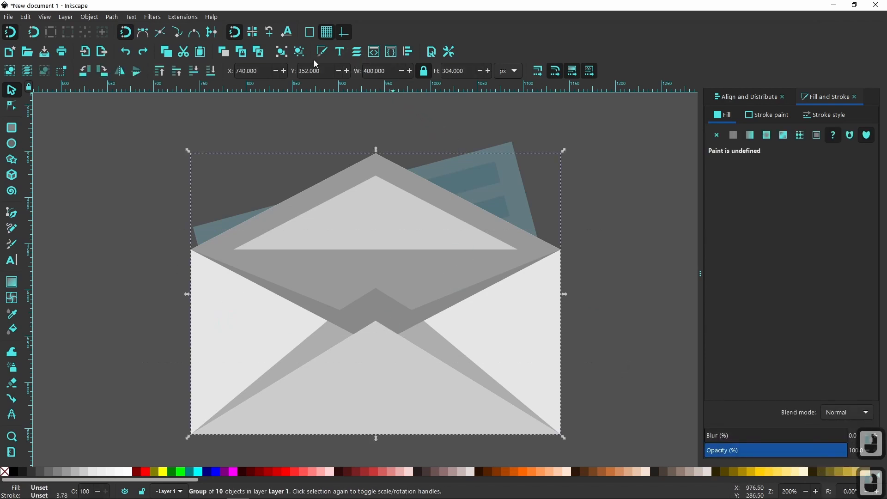
click(299, 51)
click(625, 345)
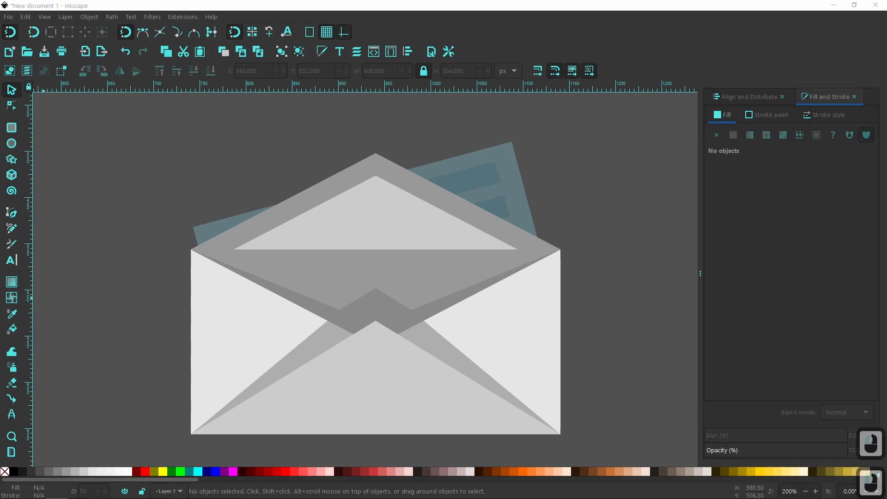
Step: Duplicate the grey downward-pointing triangle of the envelope's opening and fill the copy with Lime #00FF00 at about 34% opacity
click(316, 282)
right_click(326, 277)
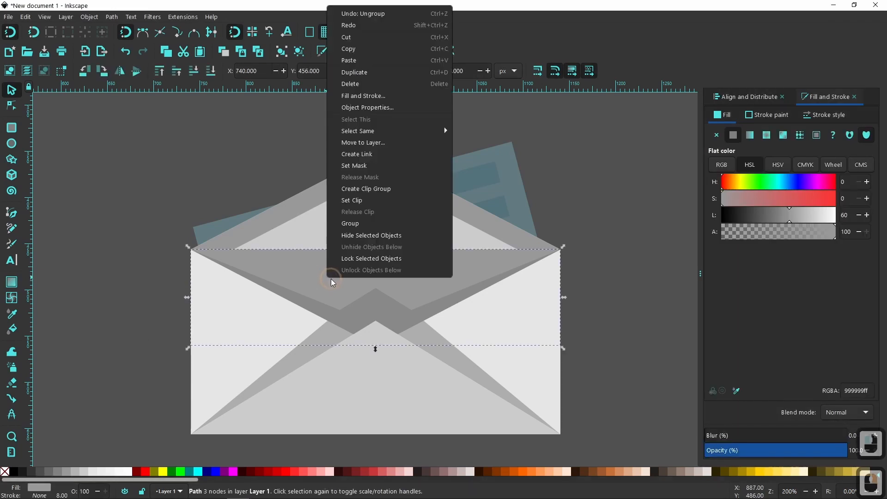
click(358, 72)
click(183, 476)
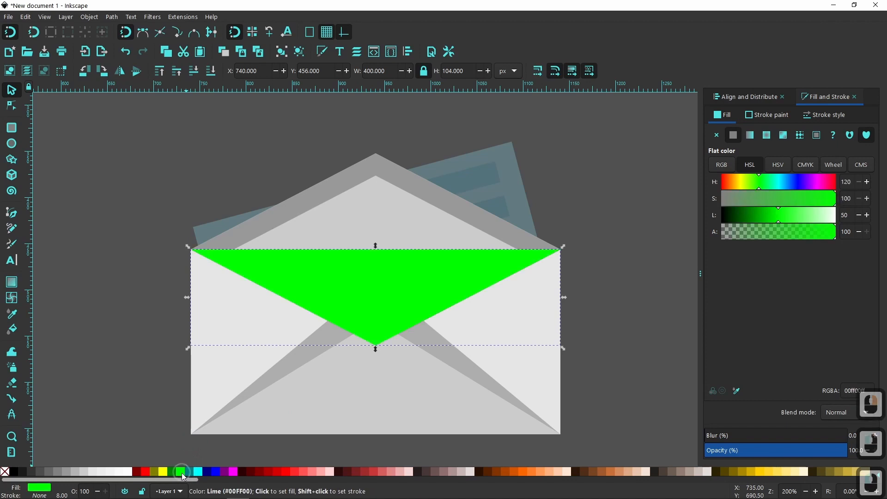
drag(803, 452, 754, 462)
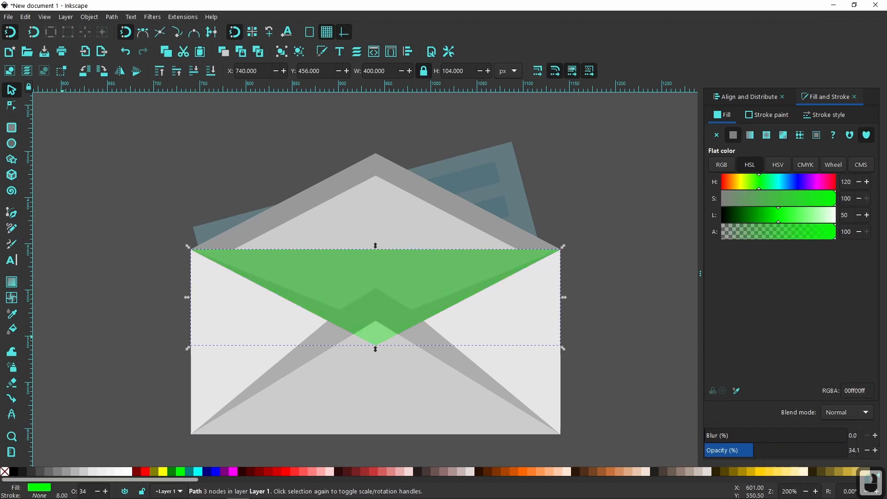
Step: Raise the letter in the stacking order until it lies above the envelope's open flap but below the green triangle
click(512, 163)
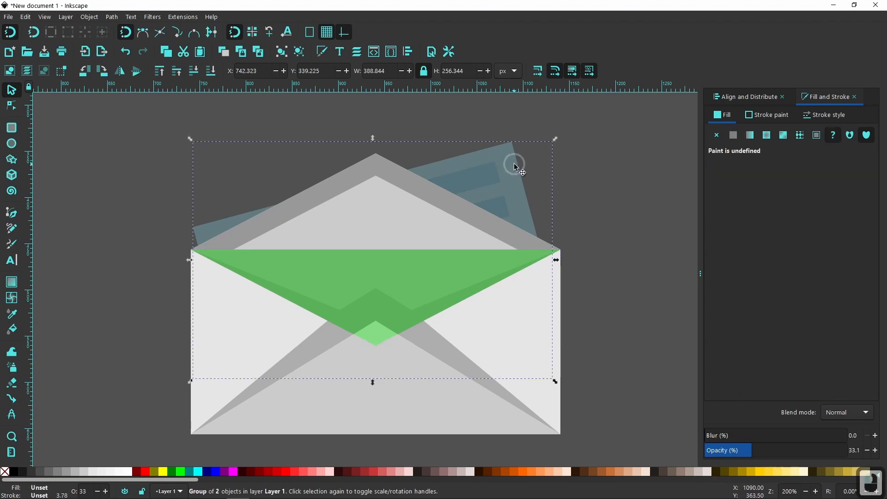
click(181, 74)
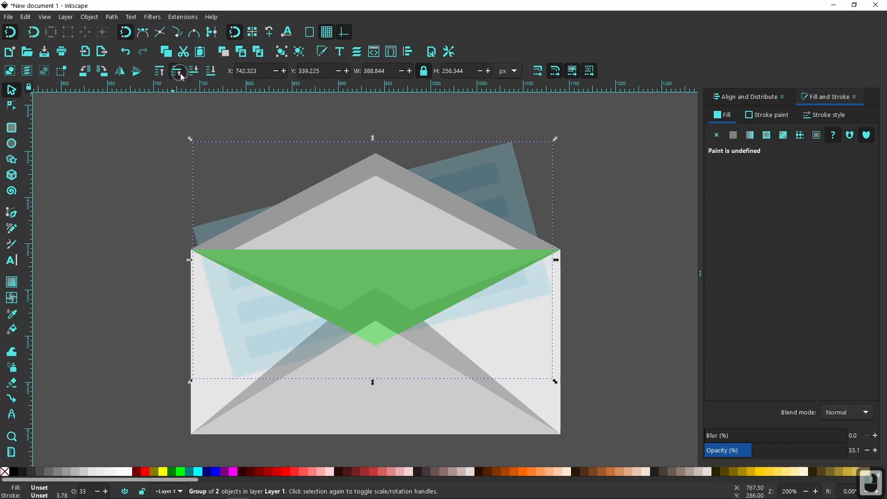
click(179, 72)
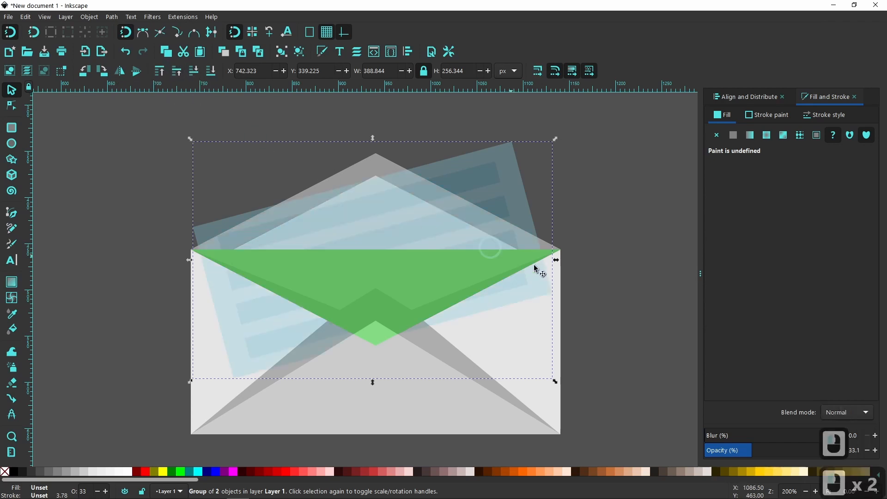
scroll(381, 258, up, 1)
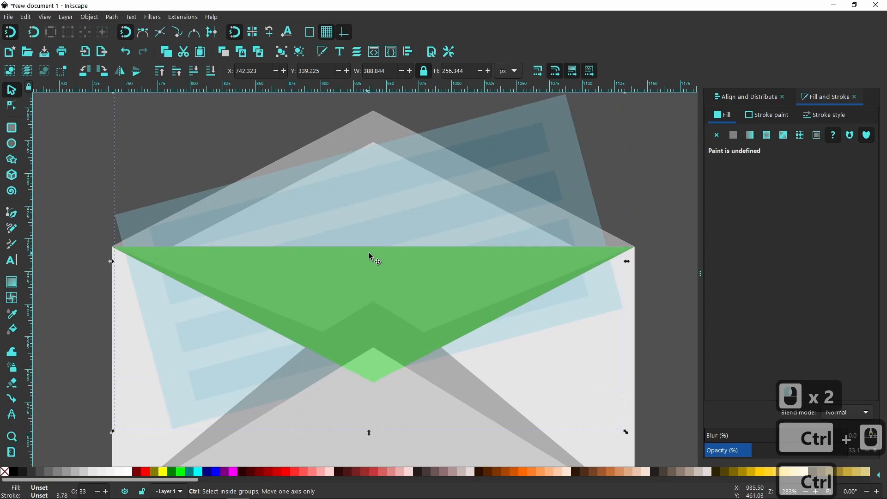
Step: Draw a closed four-sided Bezier path about 389 by 127 px around the part of the letter protruding above the envelope's opening
ctrl+scroll(129, 233, up, 2)
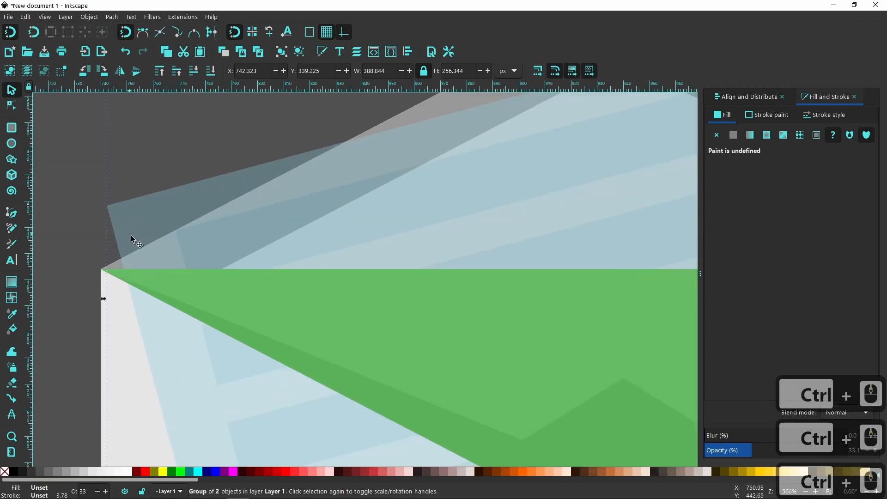
ctrl+scroll(135, 242, up, 1)
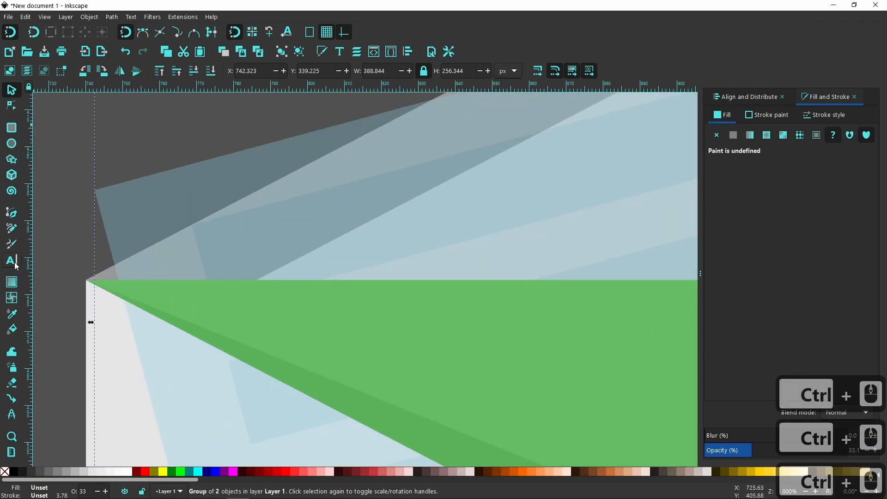
key(b)
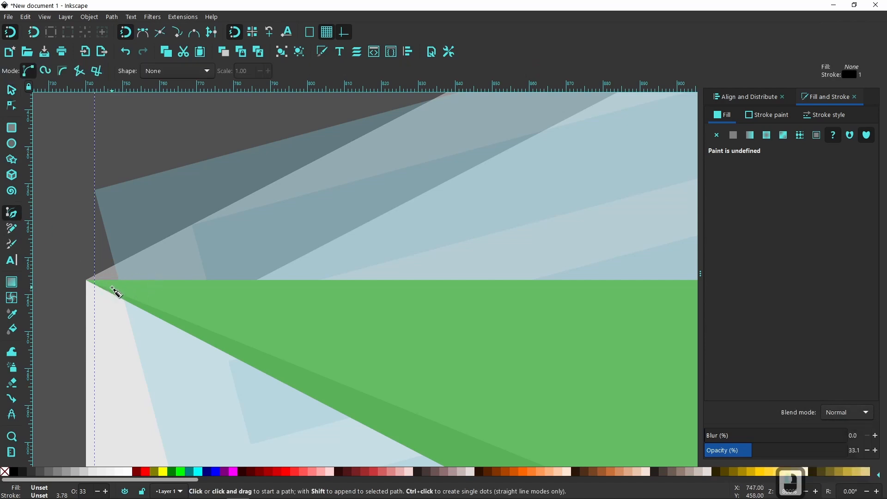
click(74, 160)
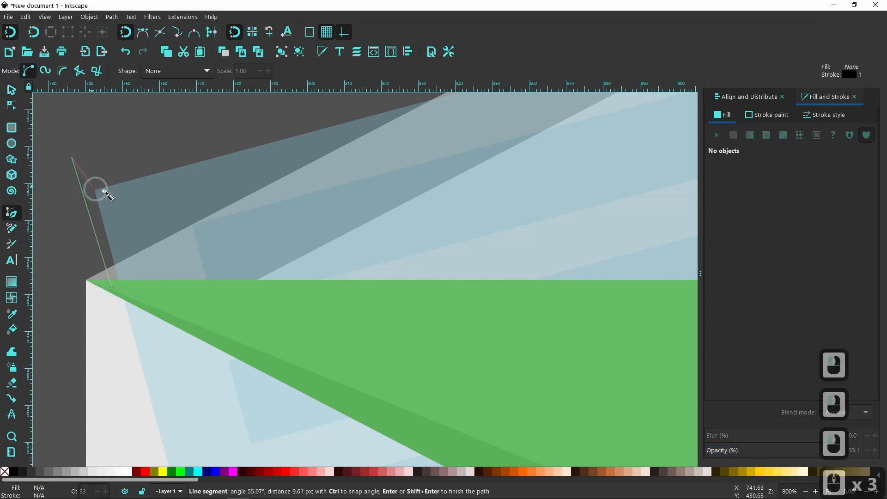
scroll(139, 190, down, 3)
ctrl+scroll(220, 201, down, 1)
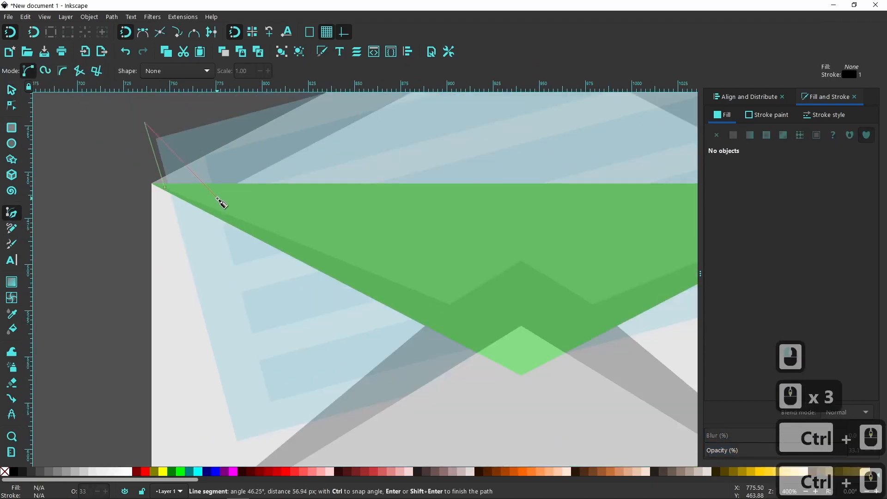
ctrl+scroll(323, 175, down, 1)
ctrl+scroll(309, 289, down, 1)
drag(309, 288, 255, 351)
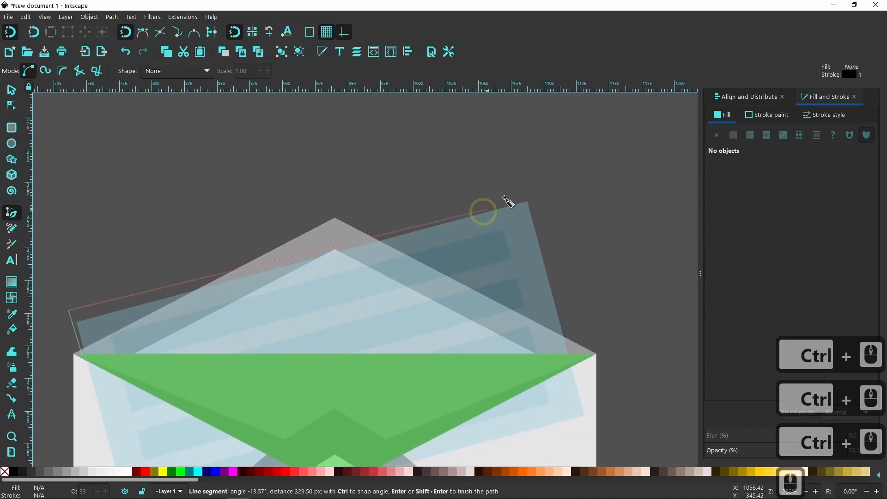
click(532, 194)
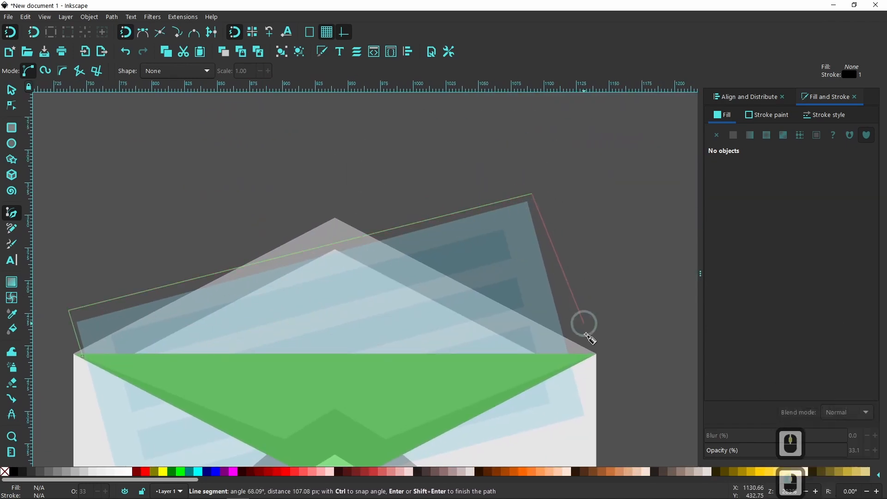
ctrl+scroll(581, 361, up, 1)
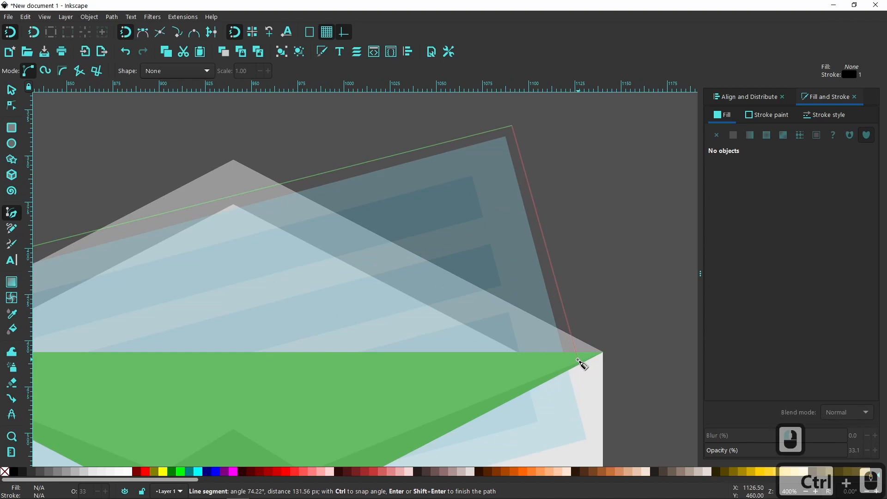
click(574, 360)
scroll(509, 365, down, 2)
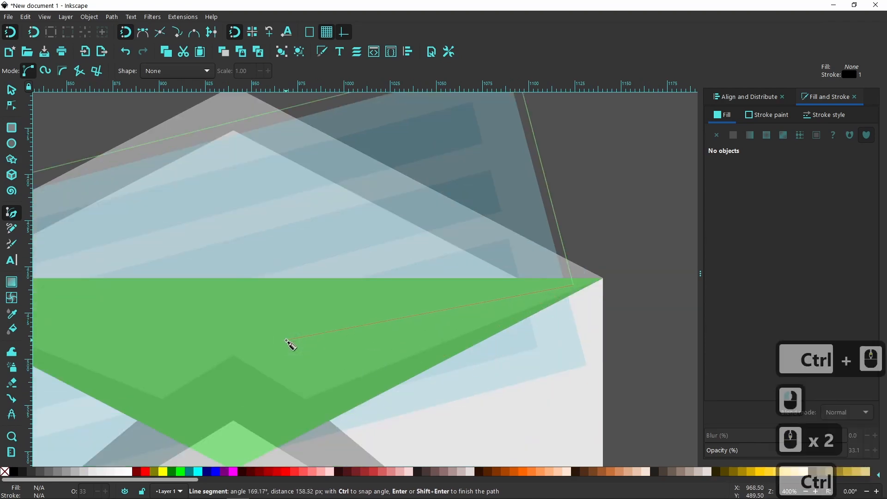
ctrl+scroll(284, 343, down, 1)
drag(206, 324, 329, 327)
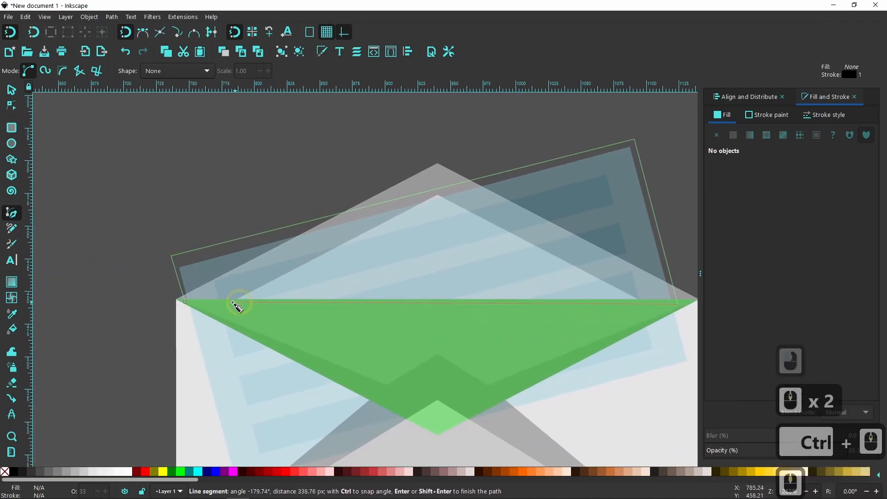
click(185, 303)
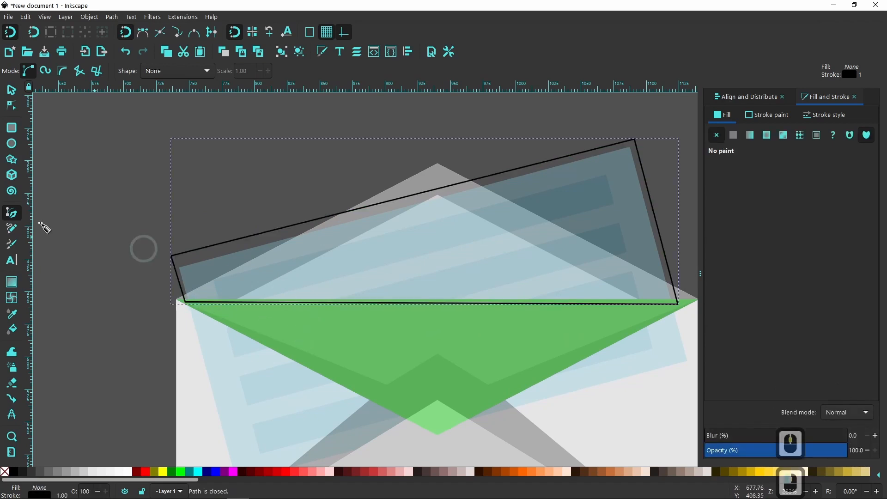
Step: Unite the four-sided outline and the green triangle into one green shape with the Union operation
click(11, 89)
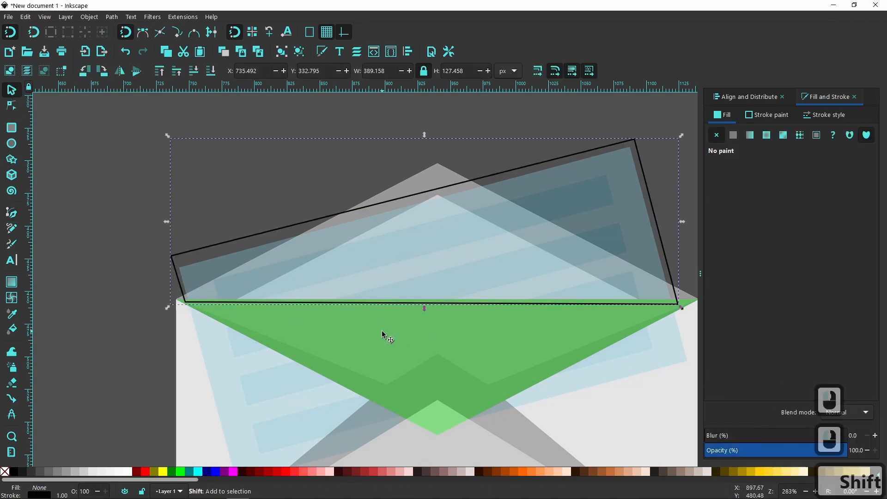
shift+click(390, 343)
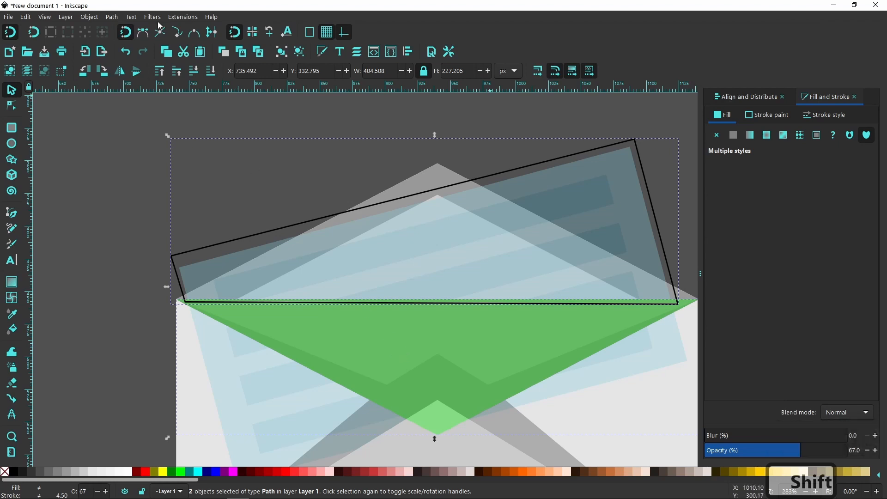
click(112, 17)
click(130, 62)
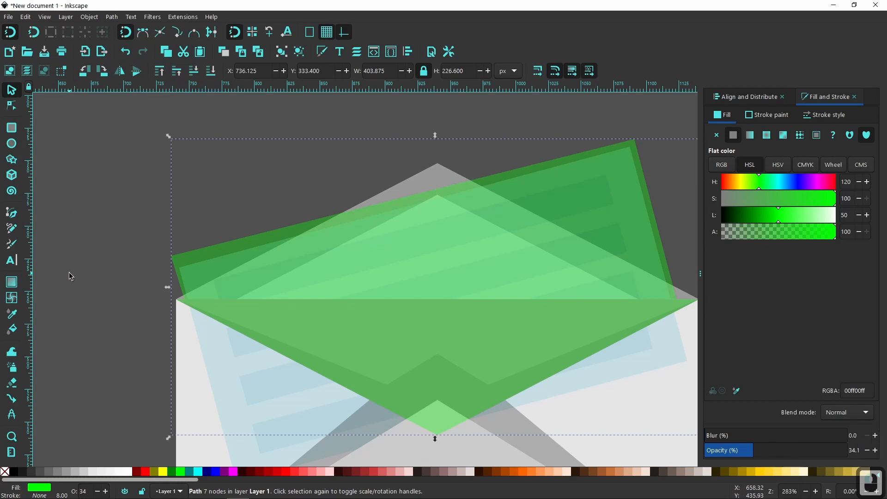
Step: Ungroup the tilted letter so its sheet and its set of text lines are separate, and clear the selection
drag(82, 305, 13, 240)
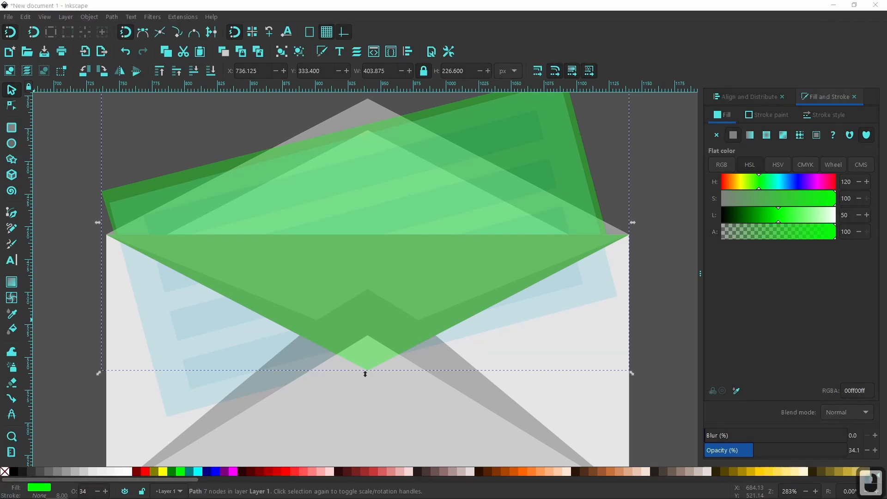
click(65, 374)
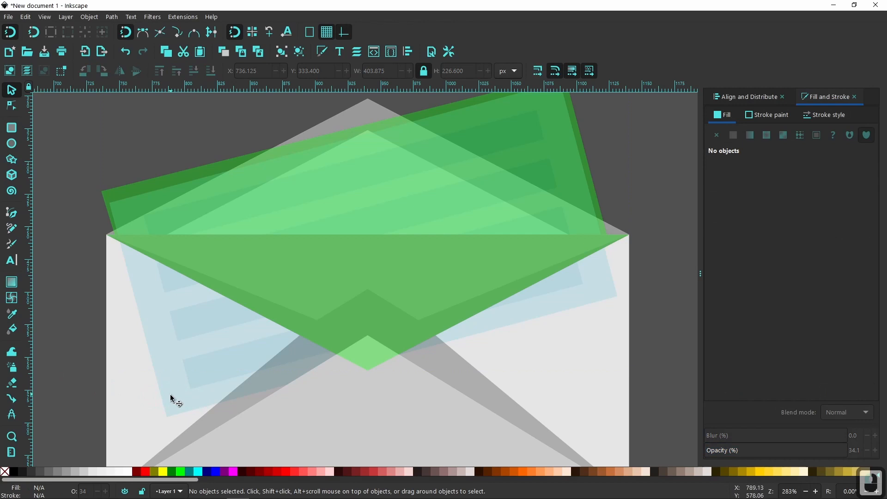
click(171, 398)
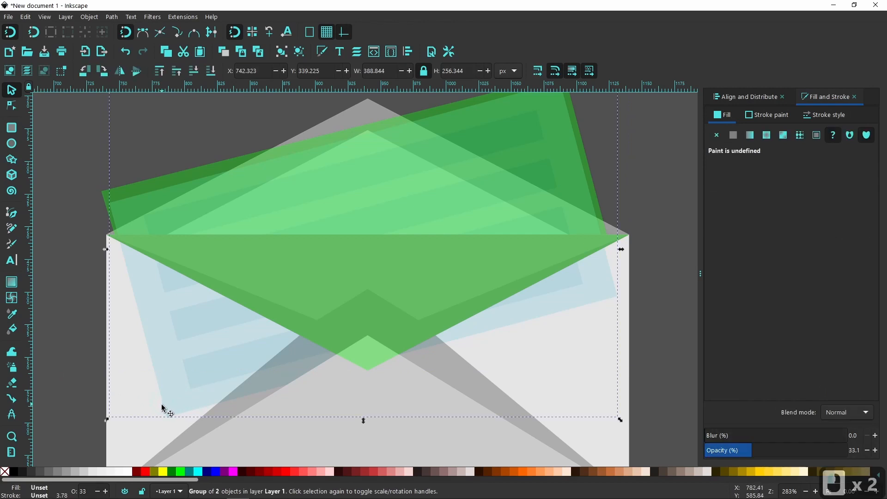
click(299, 52)
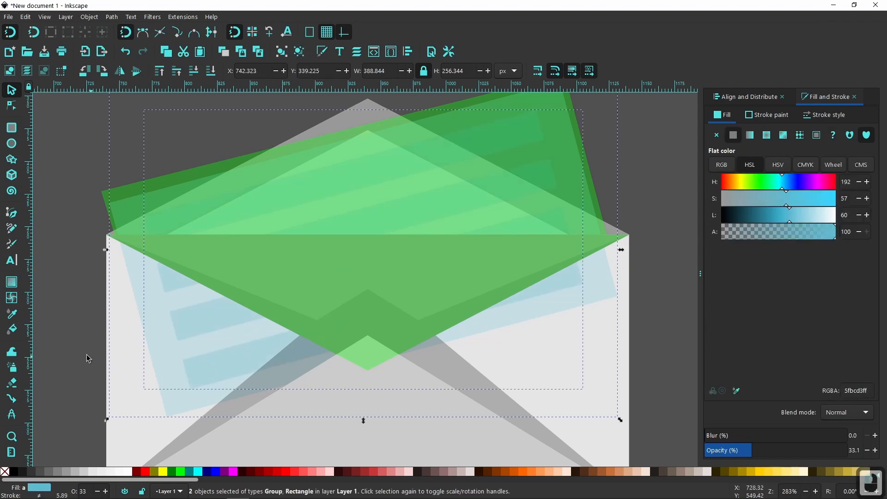
key(Escape)
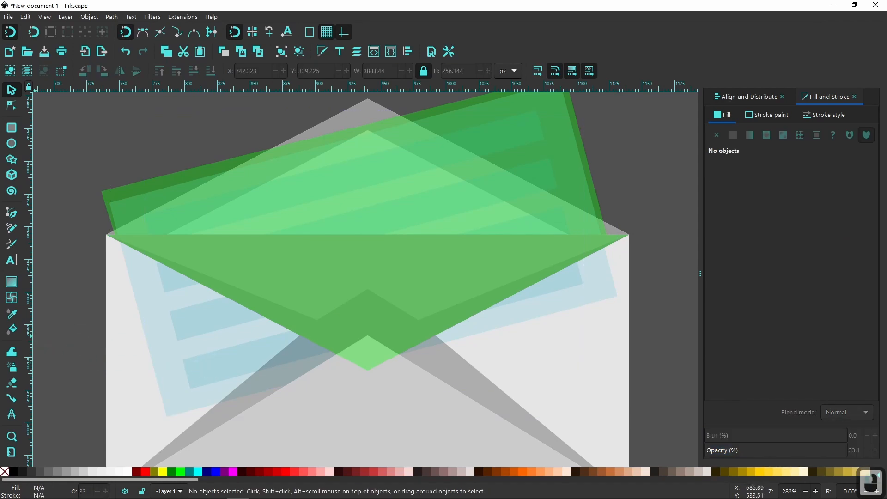
Step: Try to intersect the green shape with the letter's grouped text lines
click(146, 181)
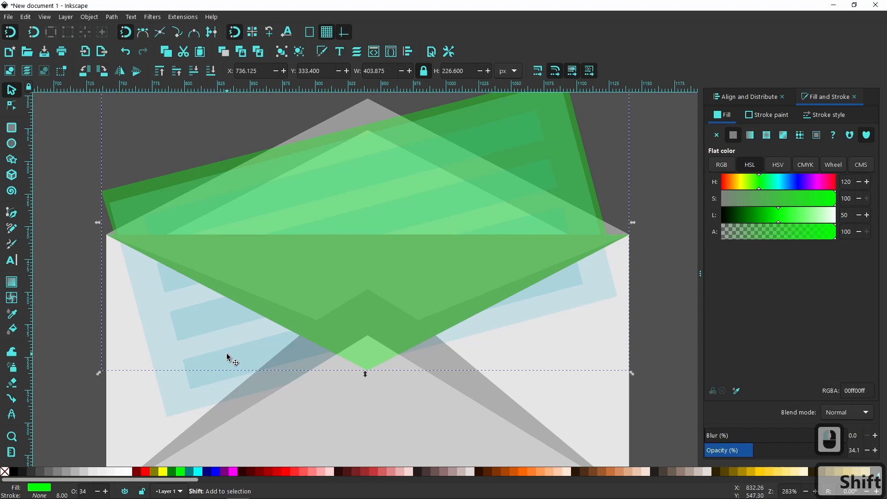
shift+click(202, 382)
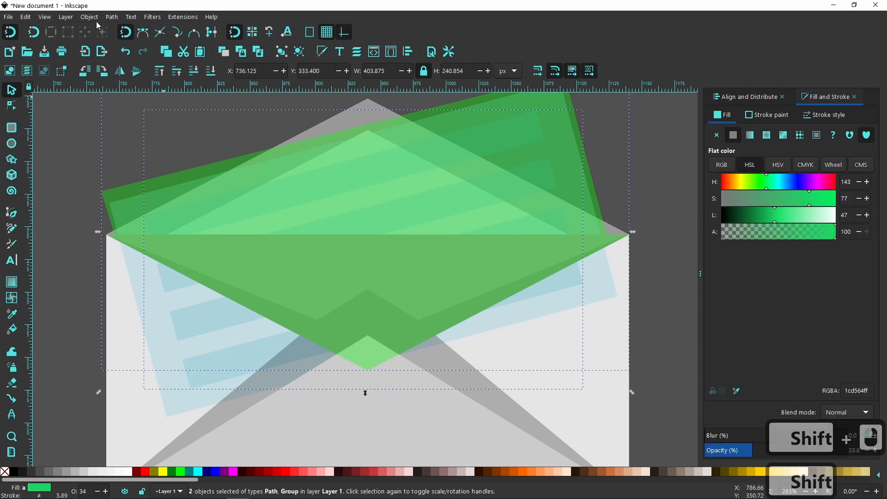
click(110, 17)
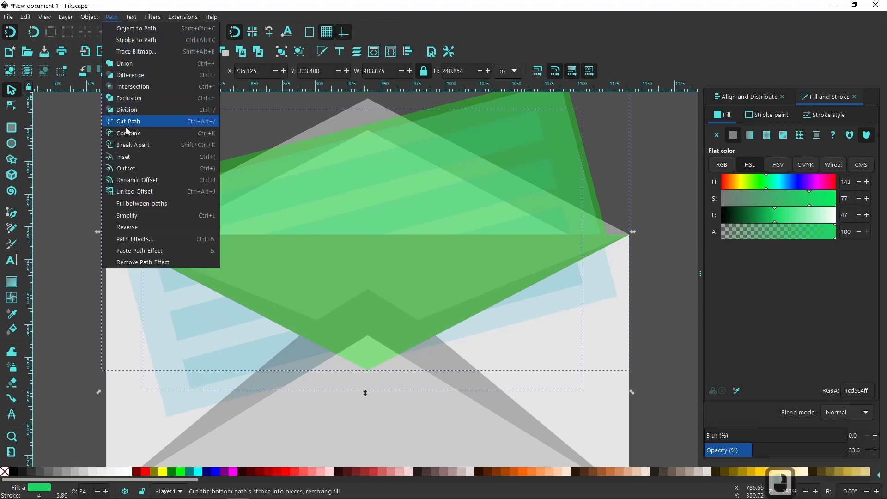
click(130, 87)
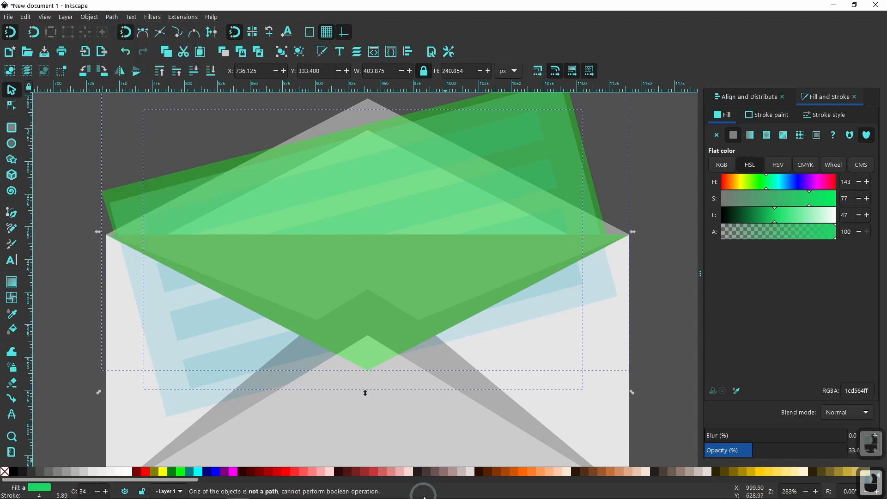
mouse_move(422, 498)
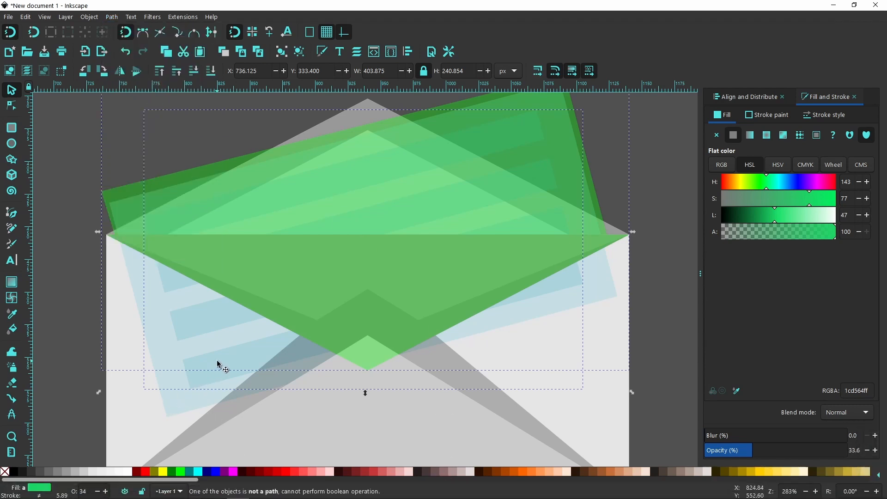
Step: Ungroup the letter's four text lines and unite them into a single path
click(68, 365)
click(235, 363)
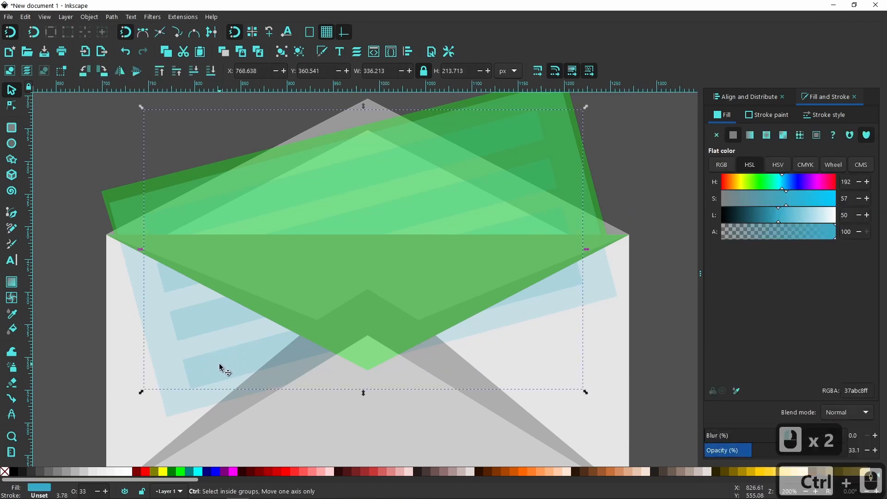
ctrl+scroll(222, 368, down, 1)
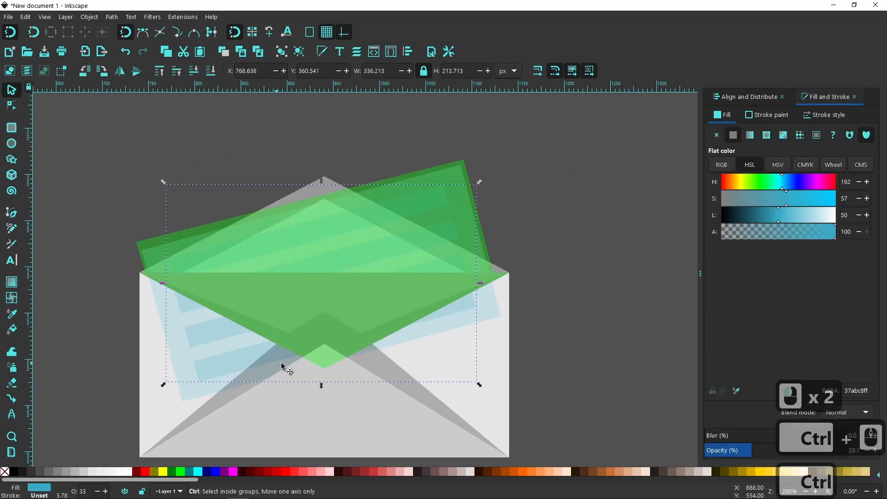
click(299, 51)
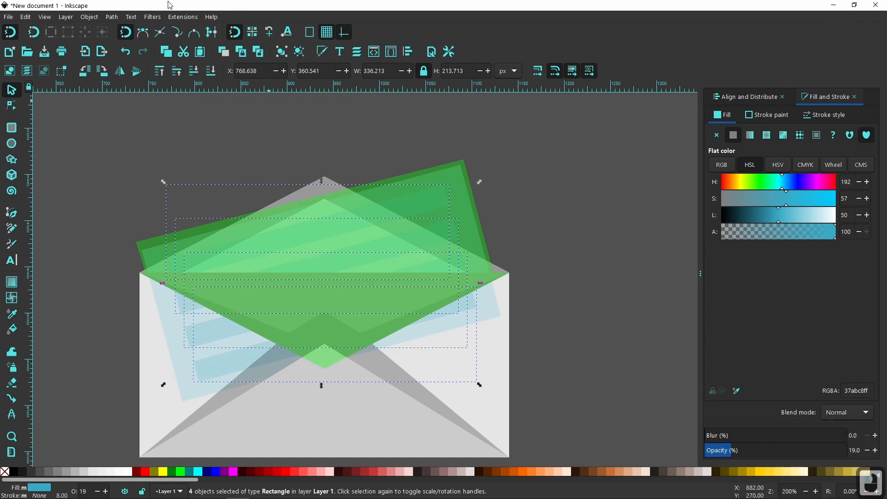
click(112, 17)
click(138, 65)
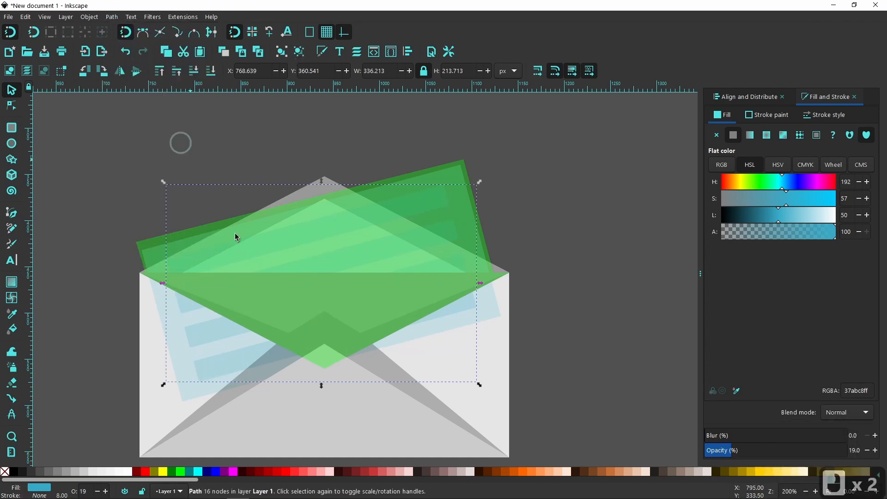
Step: Intersect the green shape with the united text-lines path to trim the lines to the envelope's opening
click(149, 248)
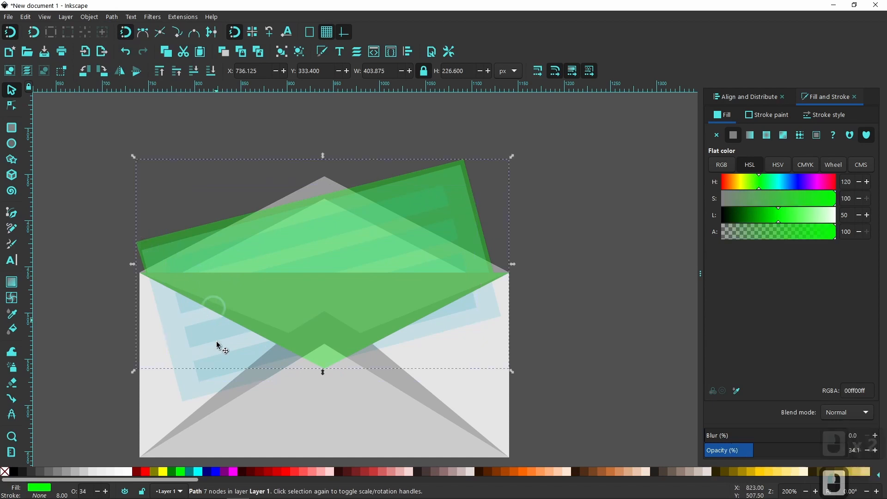
shift+click(207, 379)
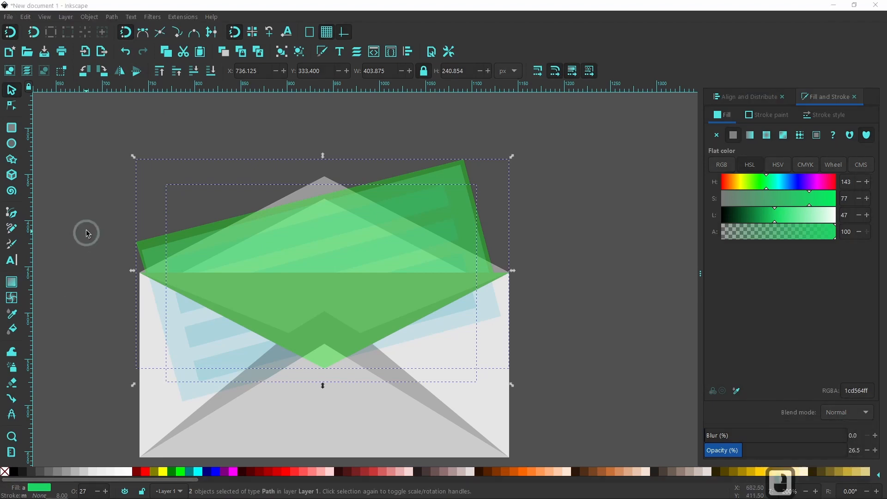
click(112, 17)
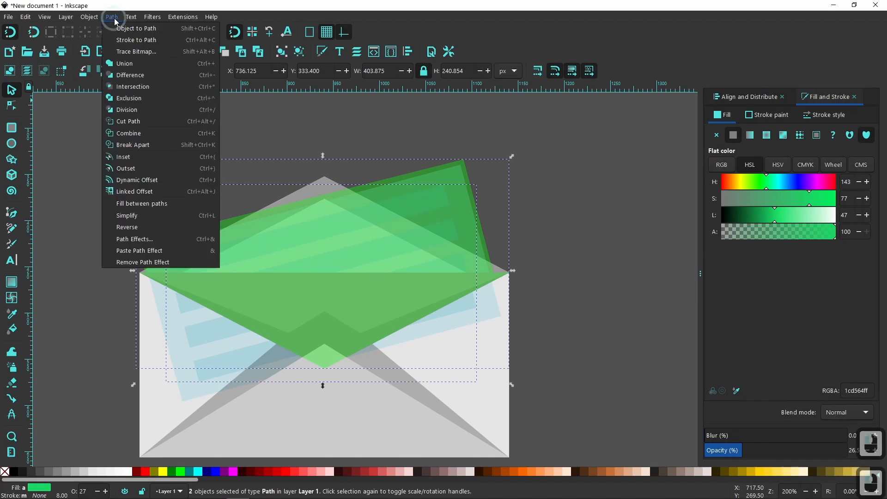
click(137, 86)
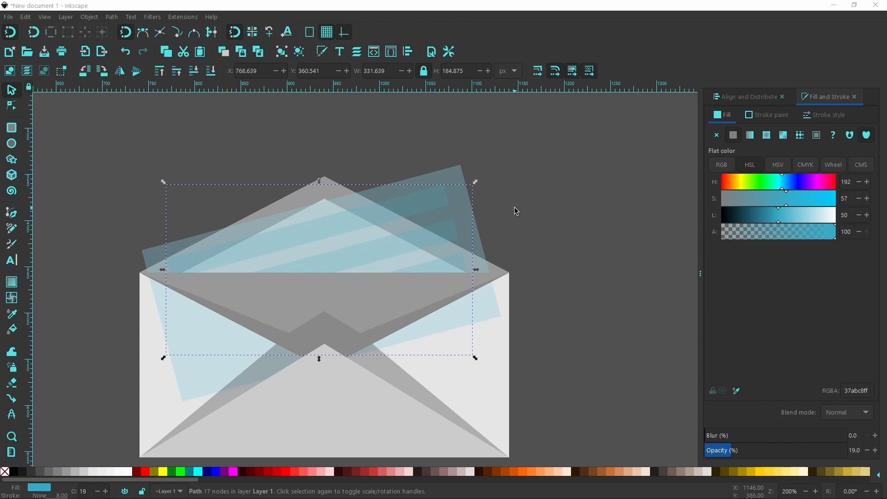
Step: Undo the intersection of the green shape and the text lines
key(ctrl+z)
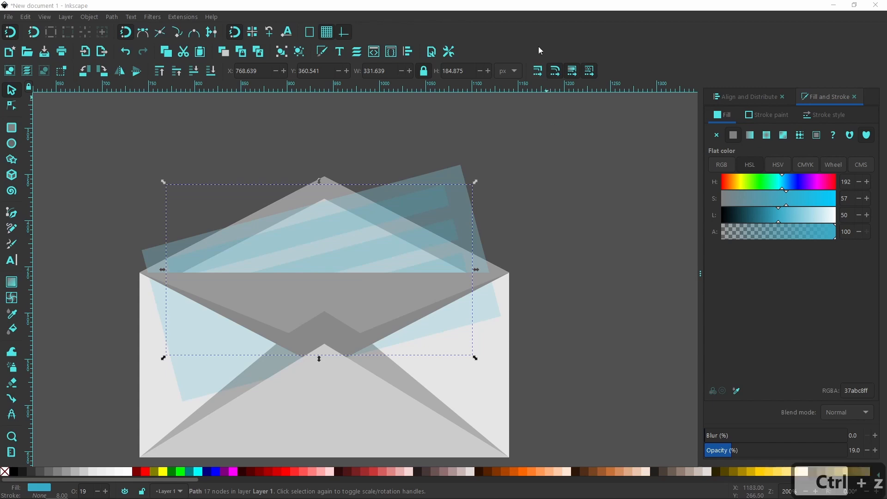
click(581, 250)
key(ctrl+z)
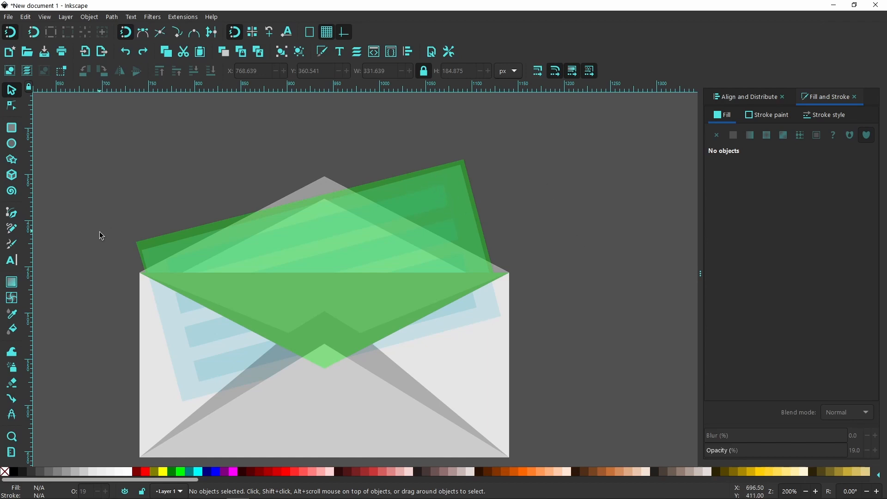
click(154, 241)
key(shift)
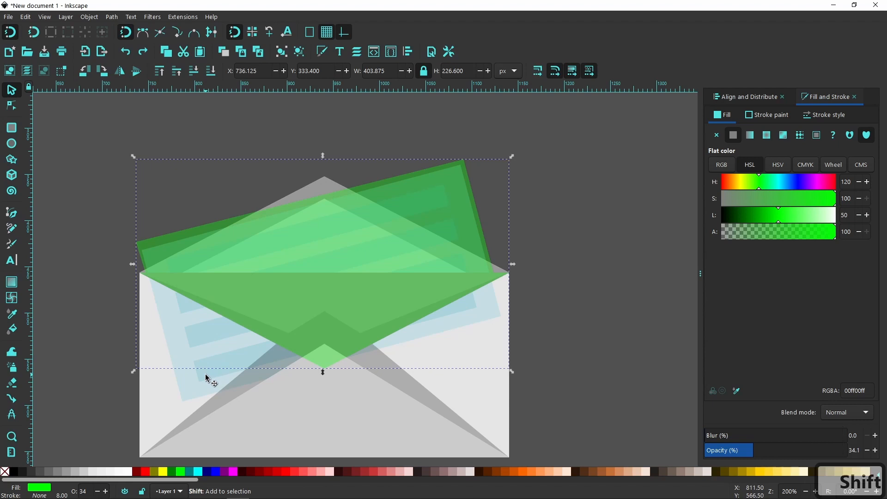
shift+click(206, 378)
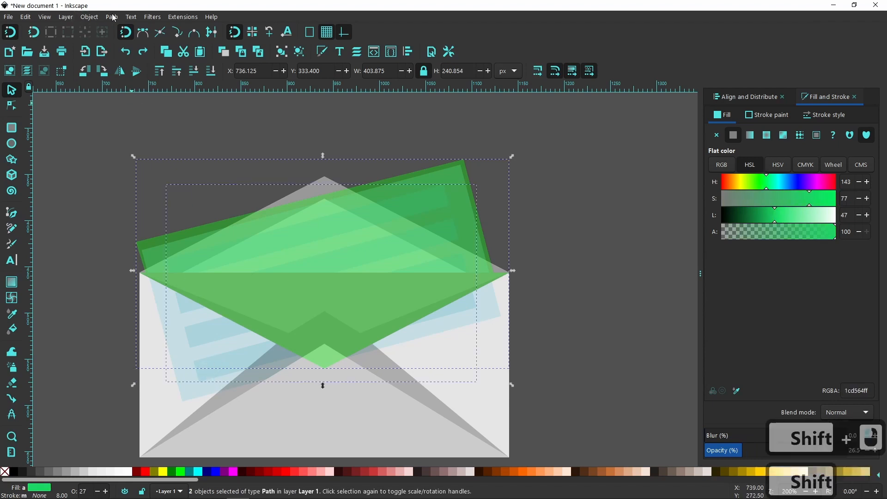
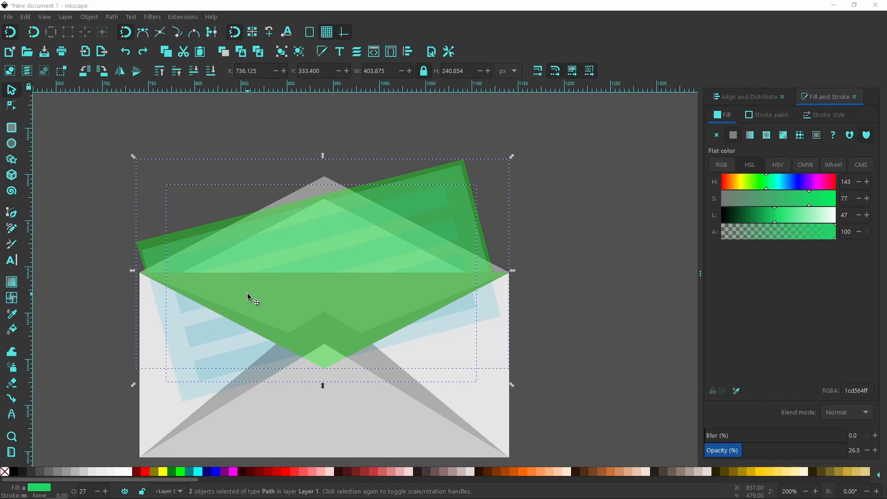
click(649, 248)
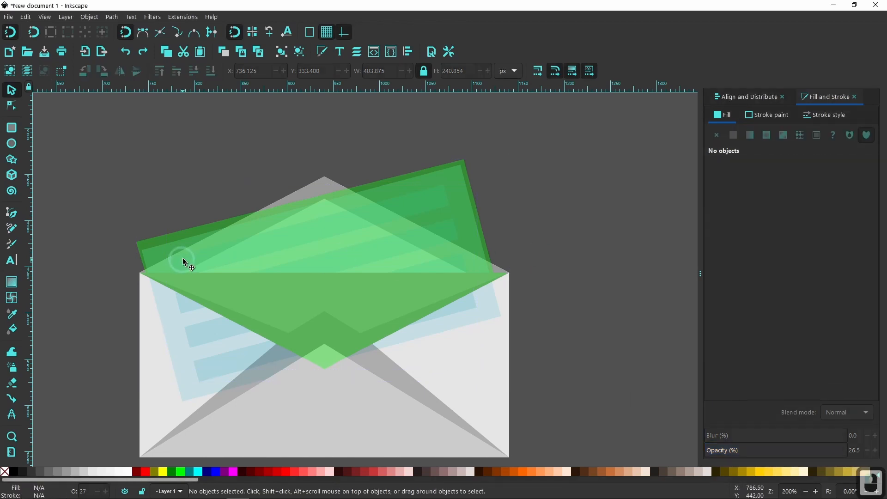
Step: Duplicate the green helper shape in place
click(169, 236)
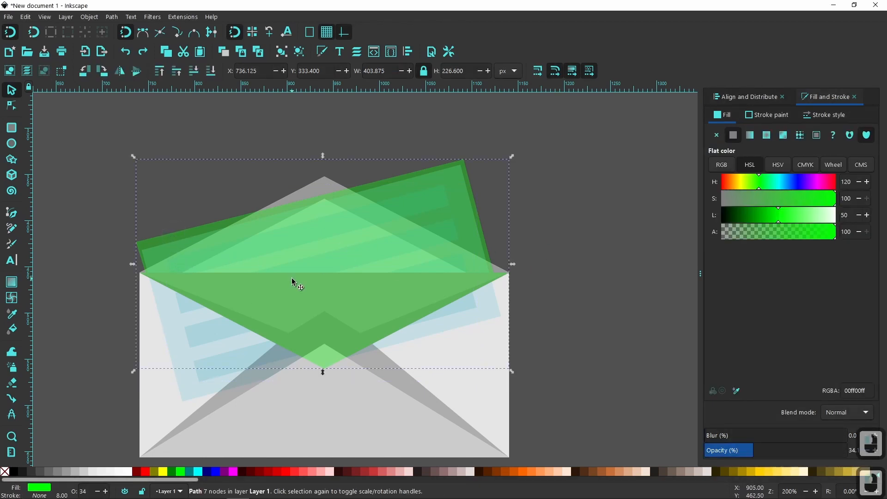
right_click(306, 272)
click(333, 294)
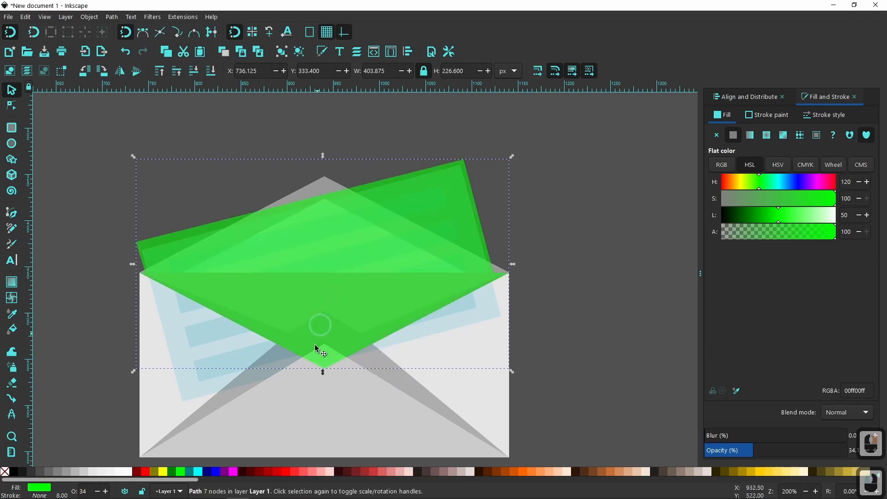
Step: Intersect the duplicated green shape with the letter's united text-lines path to trim the lines to the envelope's opening
shift+click(207, 376)
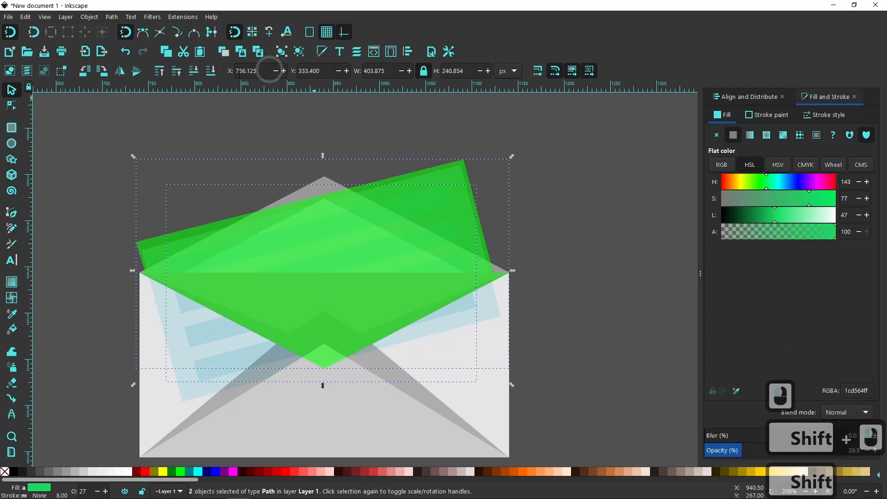
click(108, 17)
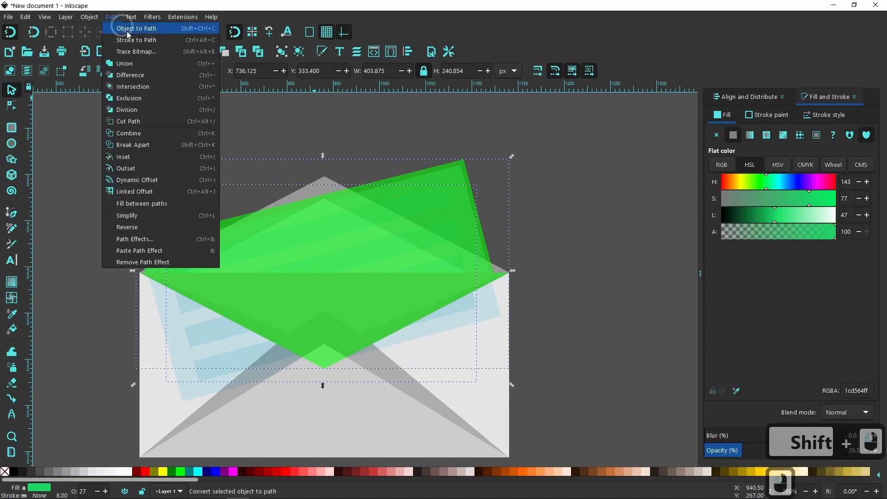
click(136, 89)
click(532, 347)
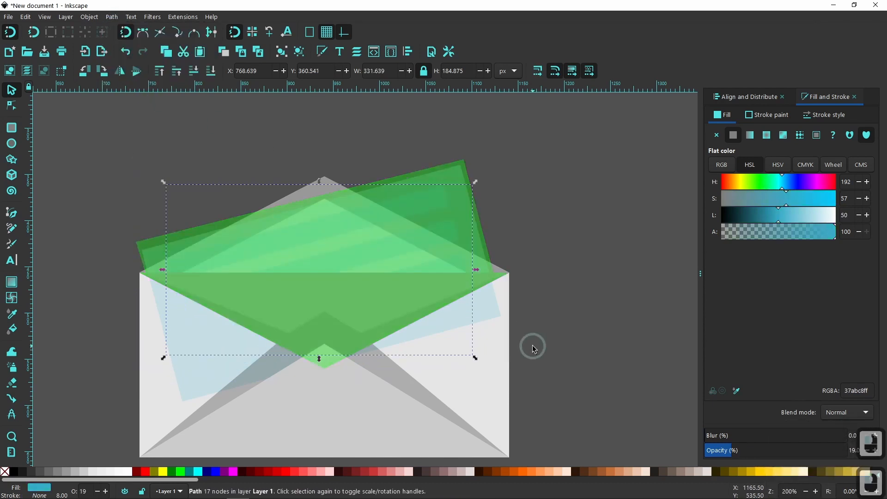
Step: Intersect the remaining green shape with the tilted letter rectangle to trim the letter to the envelope's opening
click(151, 245)
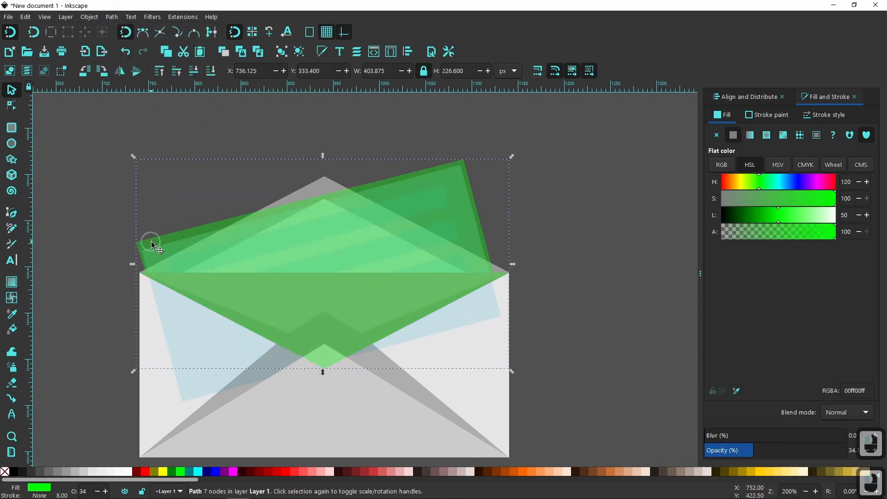
shift+click(199, 390)
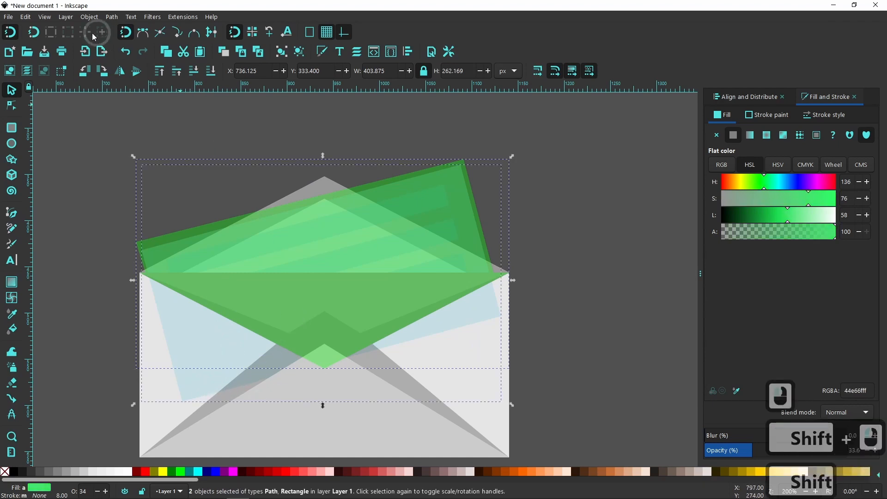
click(111, 16)
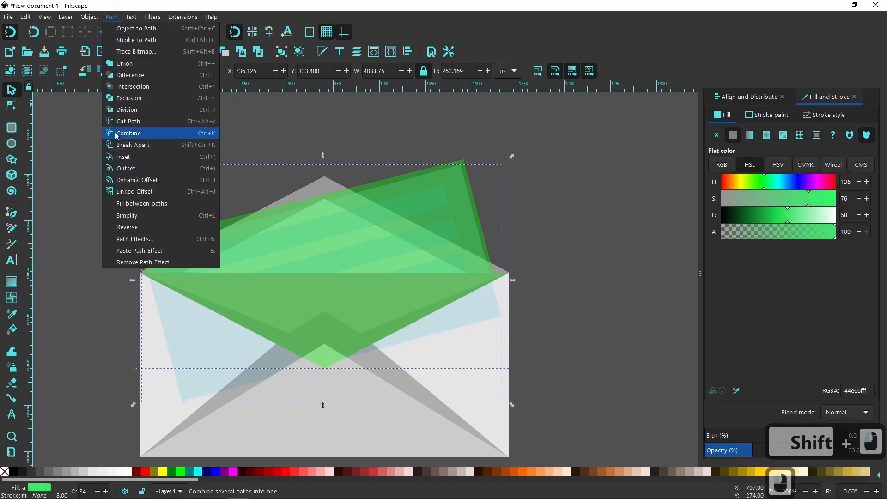
click(128, 87)
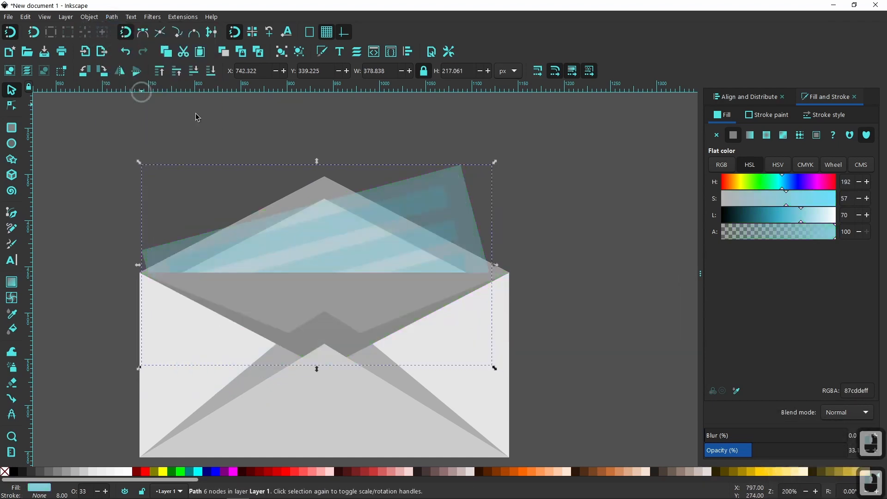
click(603, 334)
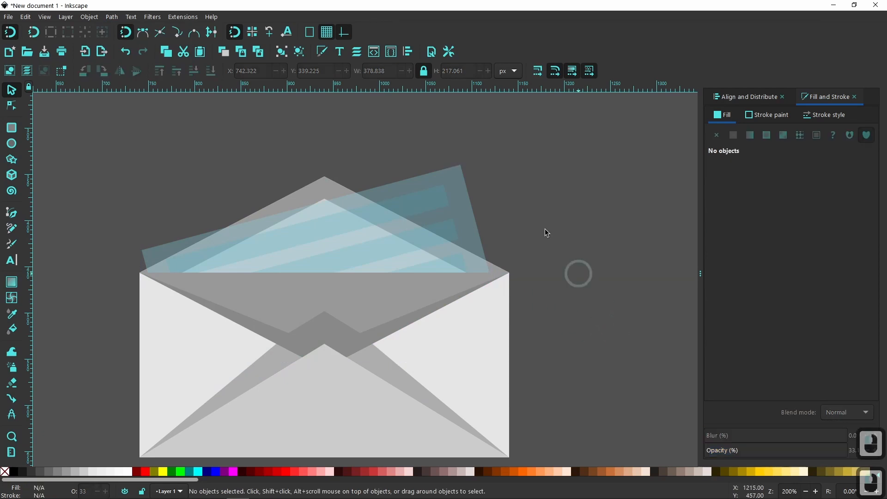
Step: Raise the trimmed letter together with its text lines in the stacking order and set their opacity to 100%
click(455, 190)
shift+click(441, 195)
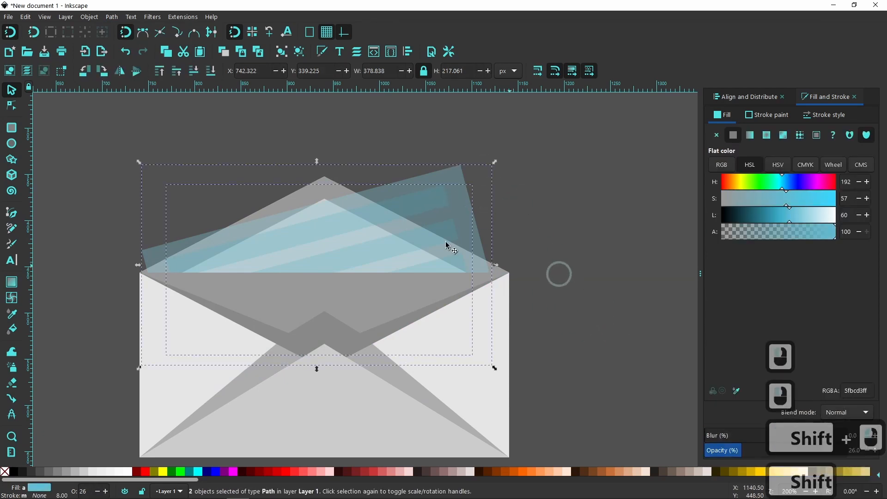
click(170, 72)
click(170, 73)
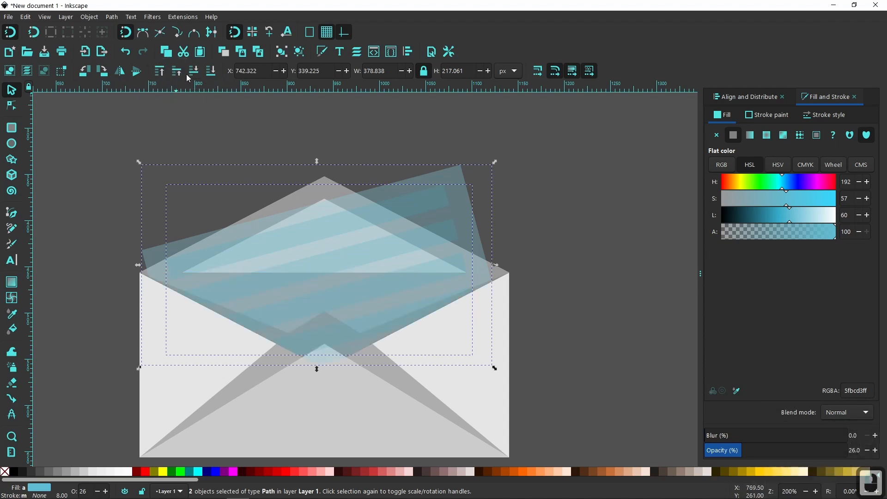
drag(752, 451, 855, 453)
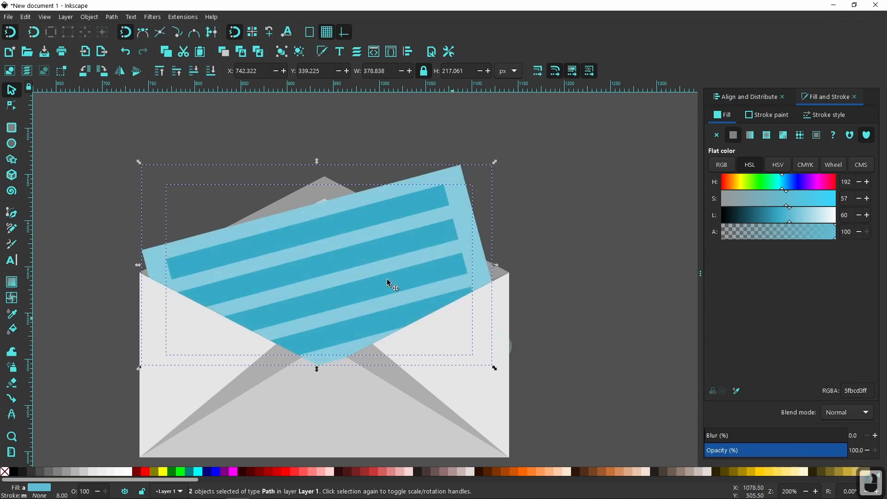
Step: Lower the letter and its lines behind the envelope's front triangle and inner shadow, keeping them above the dark inner back
click(194, 72)
click(194, 72)
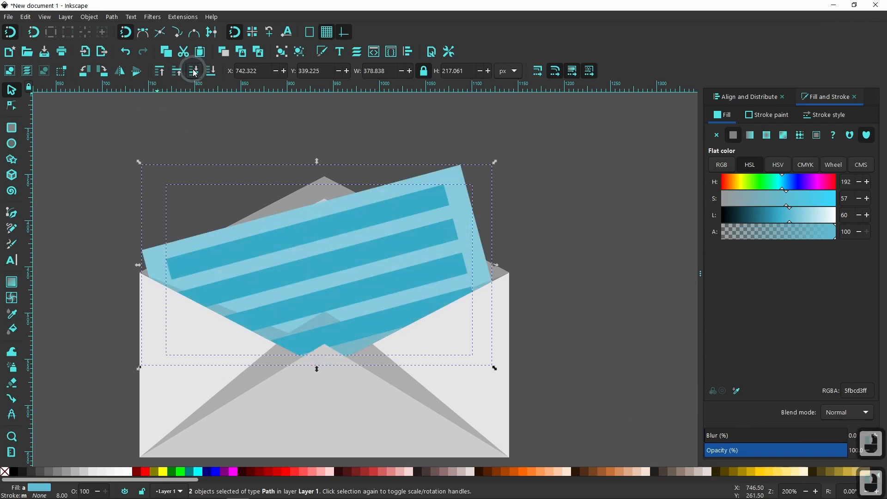
click(194, 72)
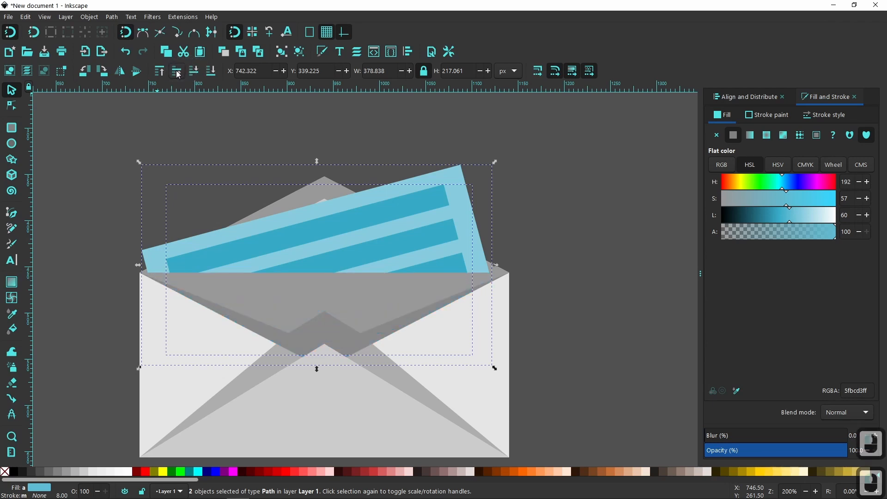
double_click(176, 71)
click(609, 359)
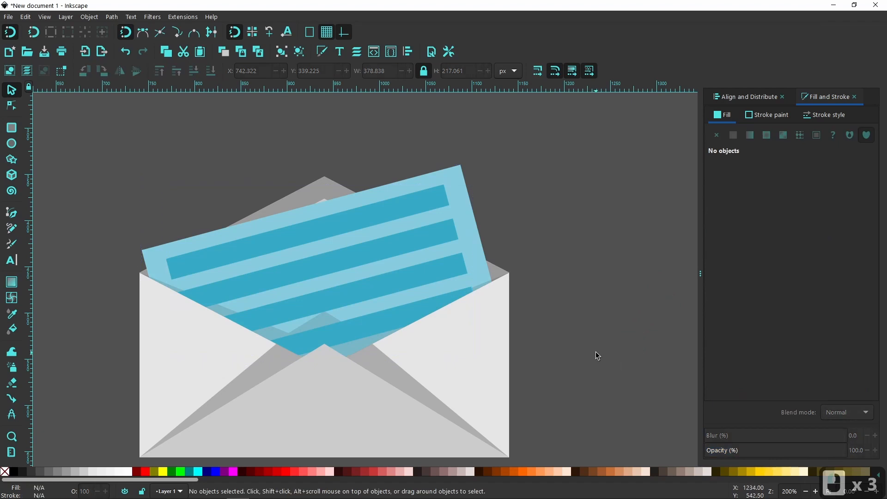
Step: Draw a thin flat ellipse about 396 px wide and 9 px high just below the envelope
drag(595, 352, 549, 295)
scroll(612, 289, down, 2)
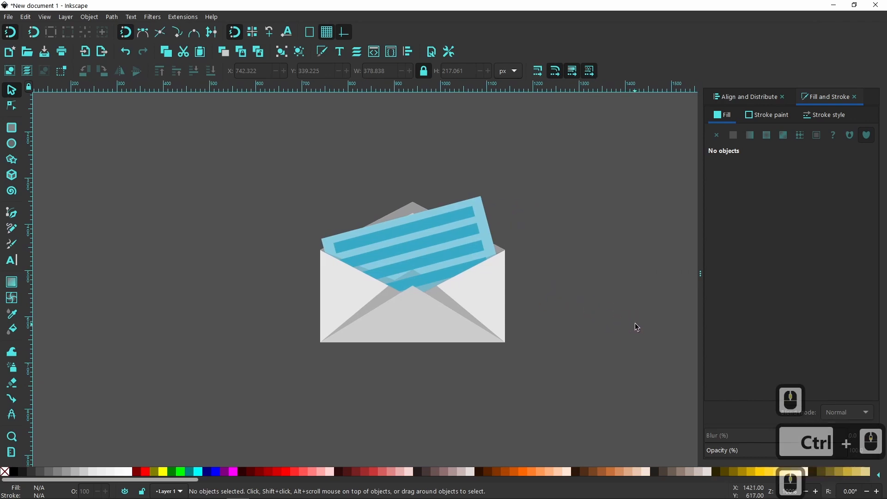
click(596, 379)
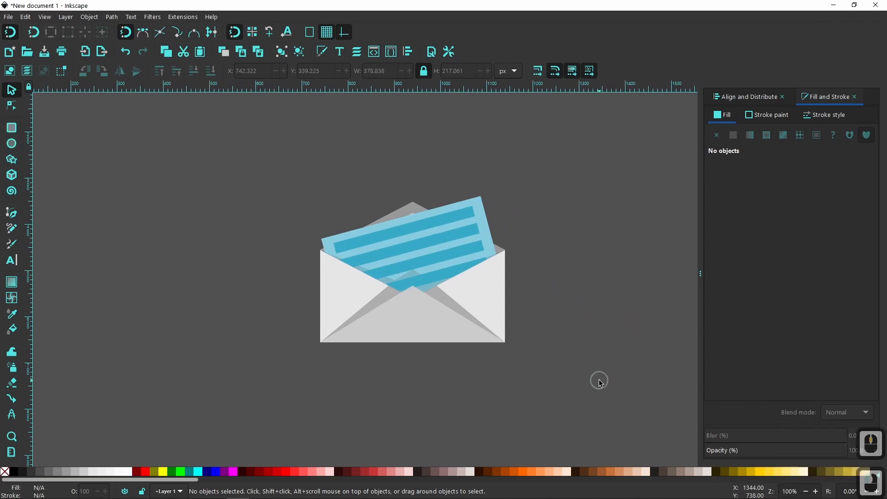
click(13, 144)
drag(323, 359, 506, 364)
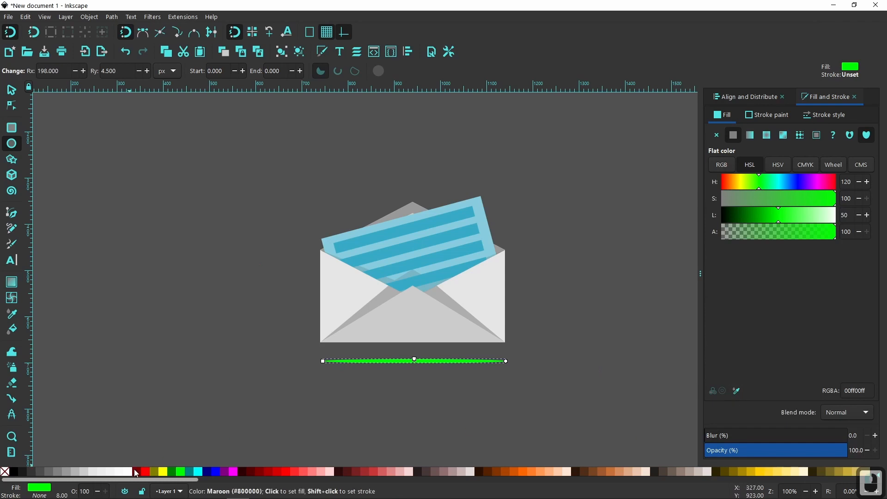
Step: Style the ellipse as a soft shadow with a black fill, 18.6% opacity and 8% blur
click(14, 472)
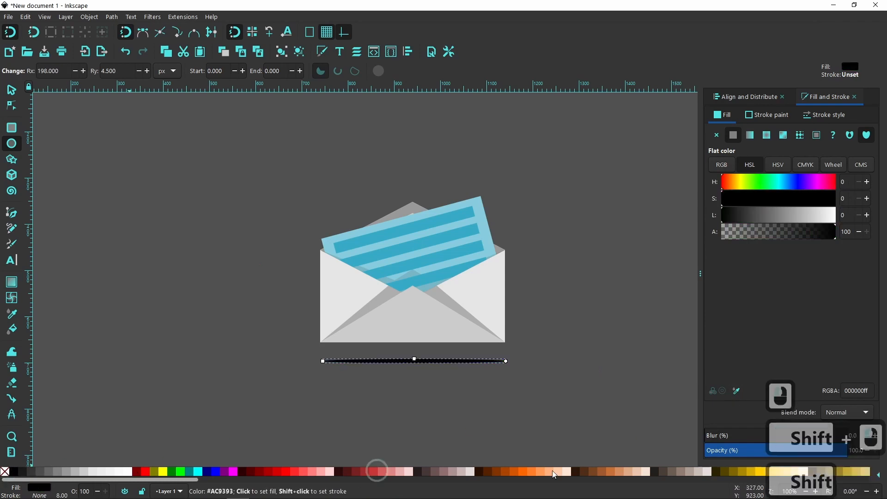
drag(744, 451, 732, 451)
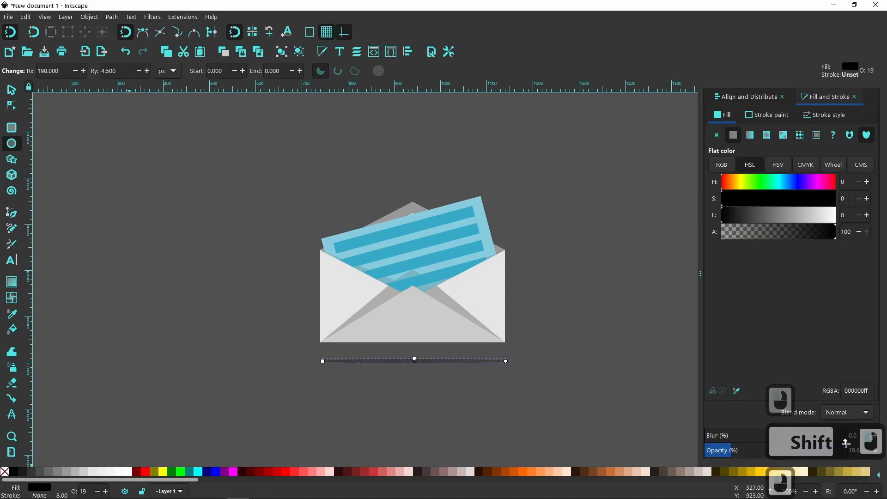
click(876, 436)
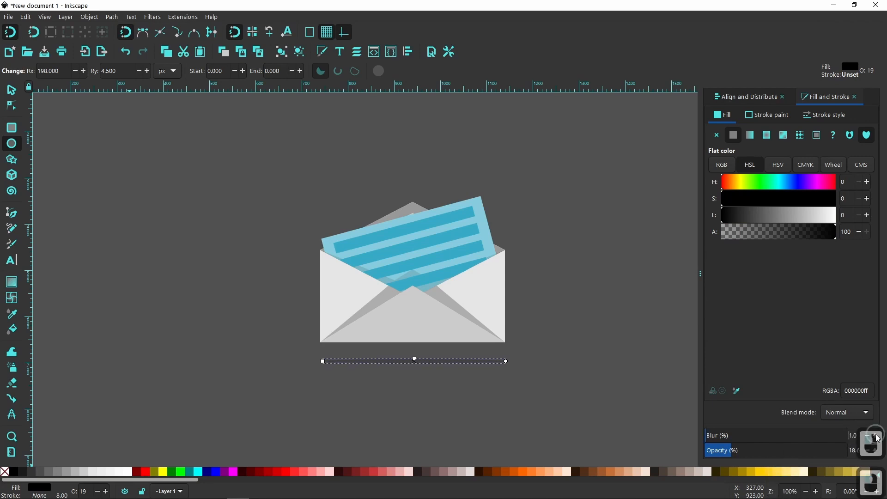
click(877, 436)
click(876, 436)
click(876, 436)
click(876, 435)
click(876, 436)
click(876, 436)
click(876, 435)
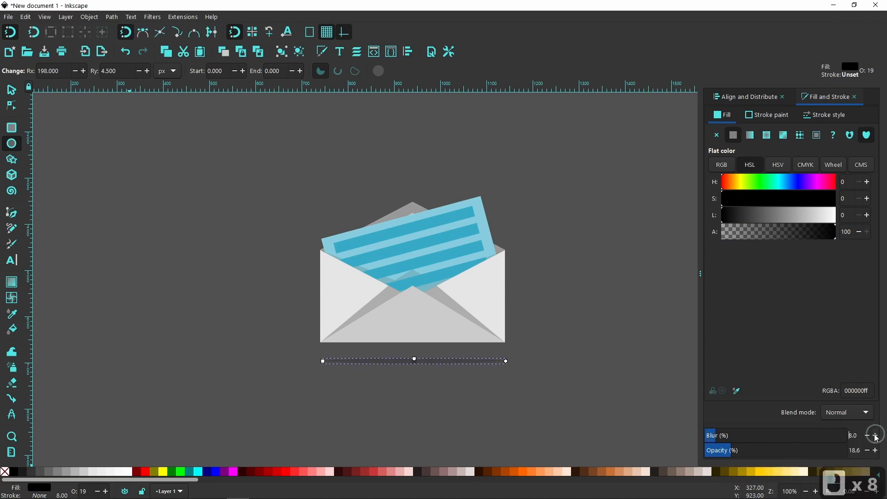
click(519, 388)
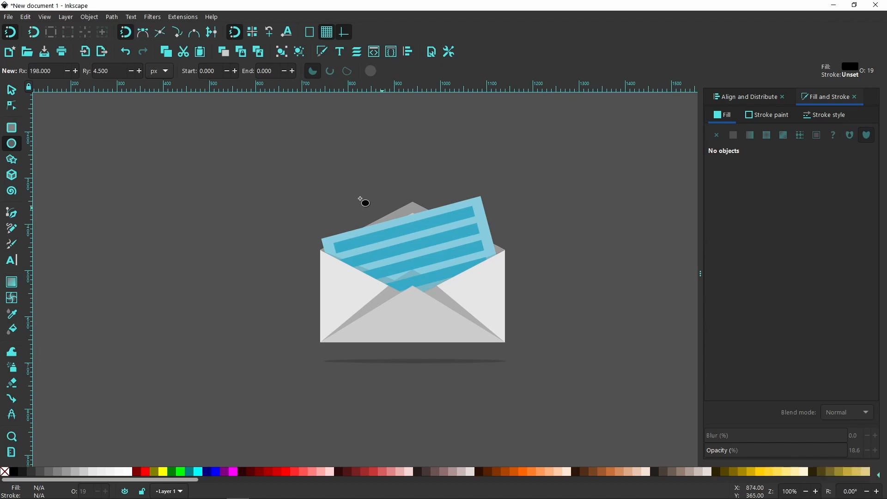
Step: Draw a large ellipse about 646 by 448 px over the whole envelope and delete it
mouse_move(276, 155)
mouse_down()
mouse_move(569, 340)
mouse_move(575, 362)
mouse_up()
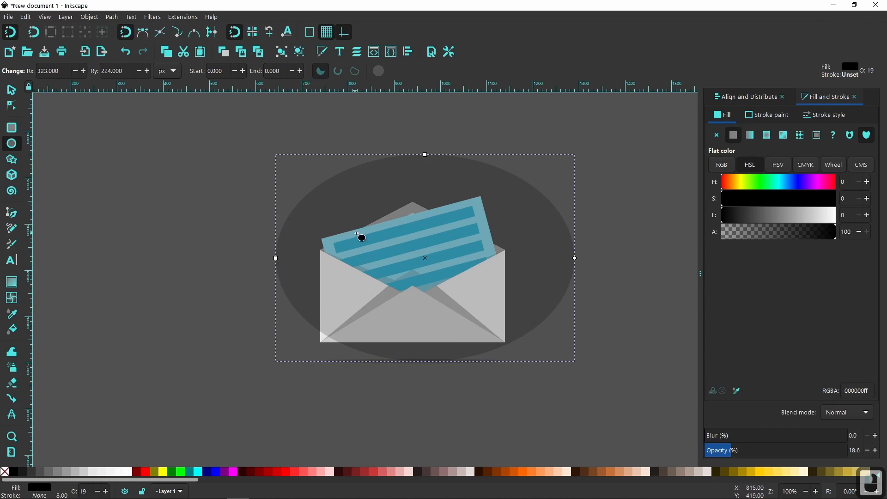
key(Delete)
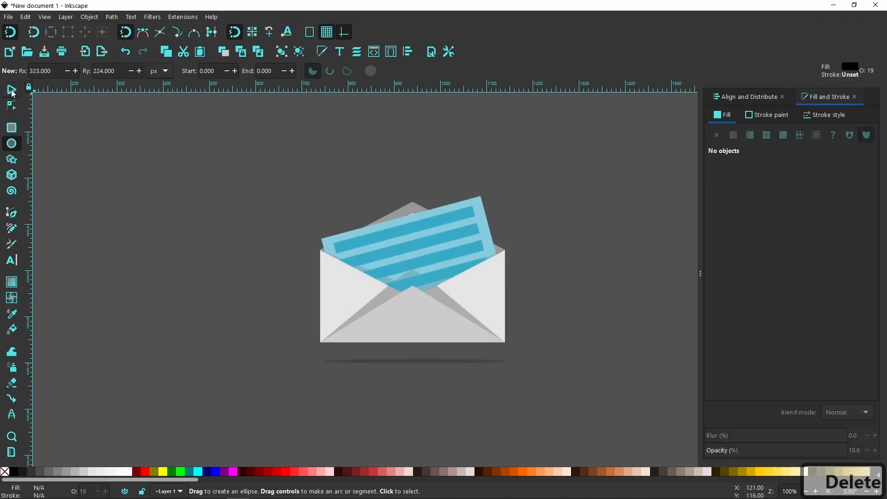
Step: Group all envelope and letter objects, leaving out the shadow ellipse below
click(12, 91)
drag(231, 154, 574, 358)
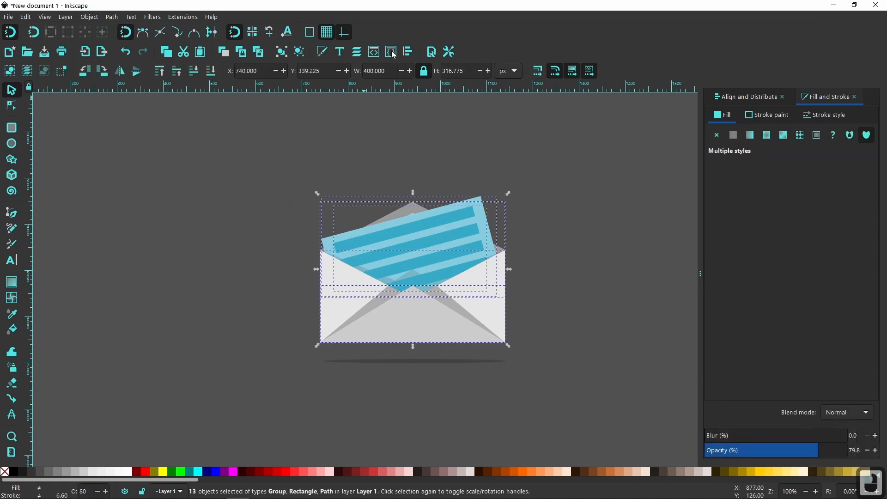
click(282, 52)
click(584, 321)
Step: Rotate the grouped envelope counterclockwise by about 15° above the shadow ellipse
click(491, 317)
click(508, 346)
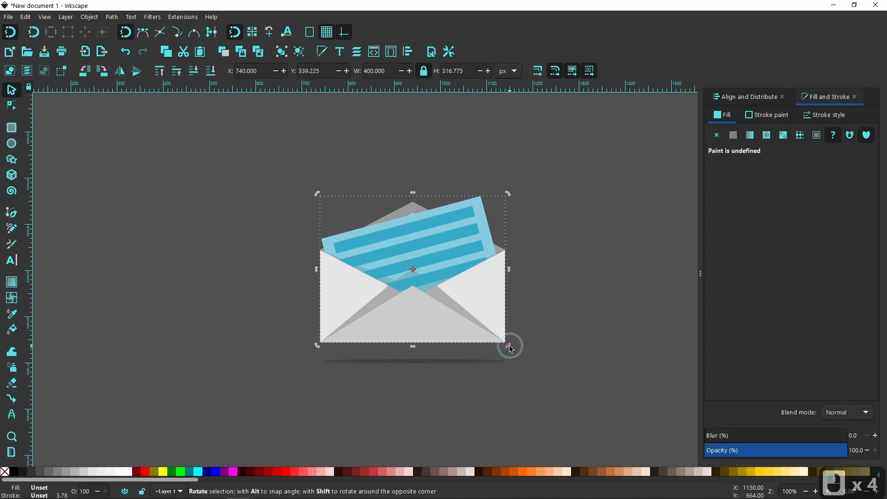
key(ctrl)
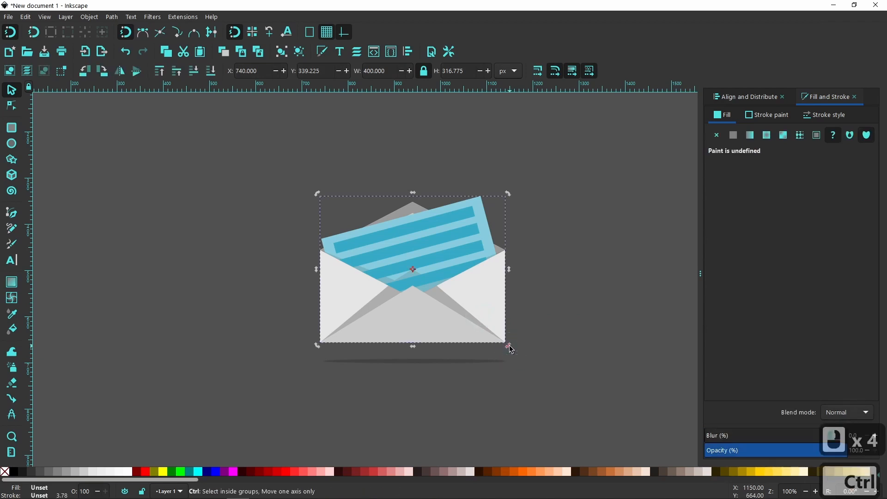
drag(510, 348, 517, 331)
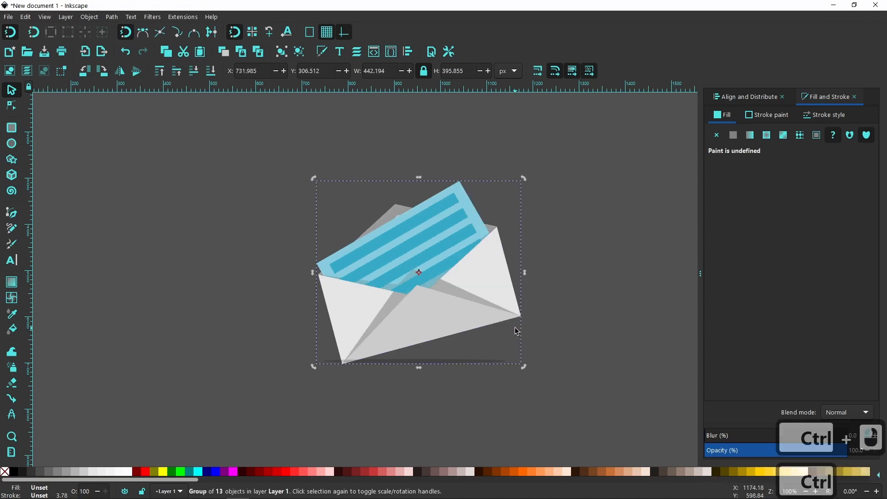
click(558, 373)
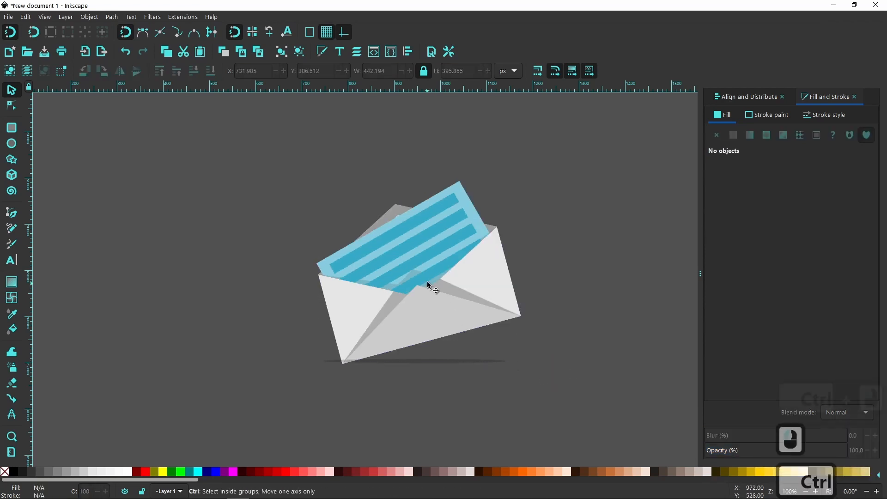
Step: Ungroup the tilted envelope and letter group into its separate objects
scroll(427, 282, up, 3)
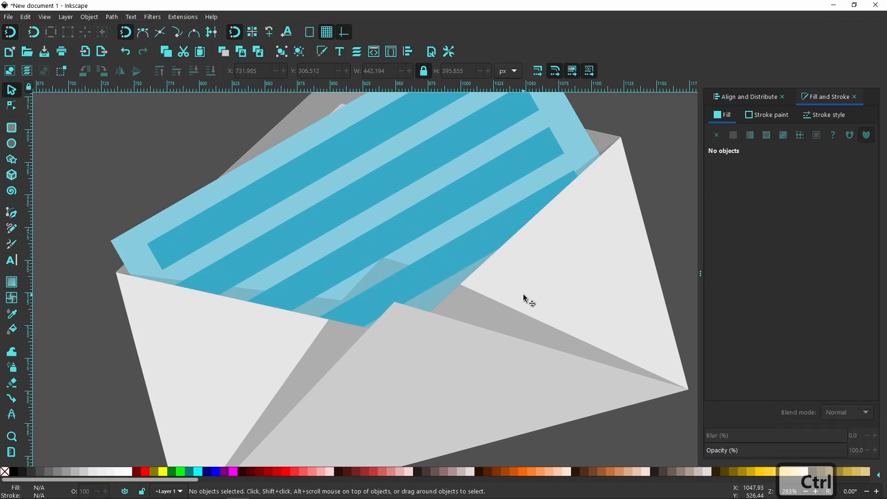
click(418, 222)
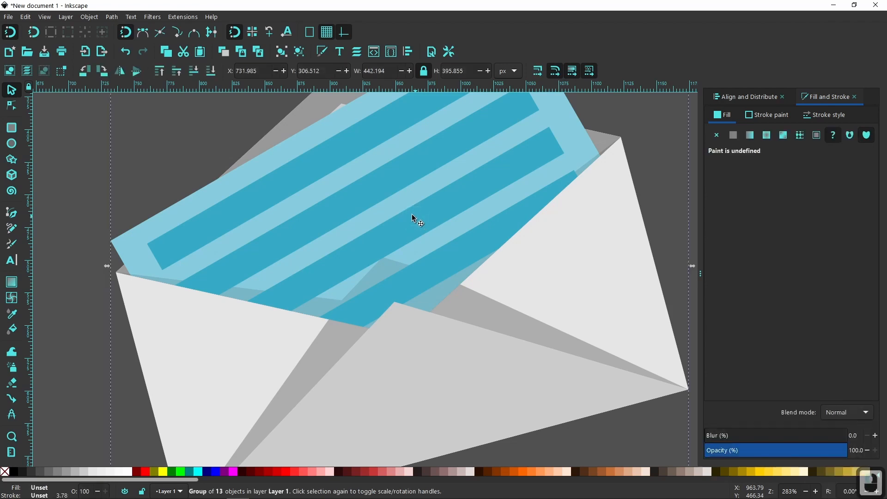
click(301, 54)
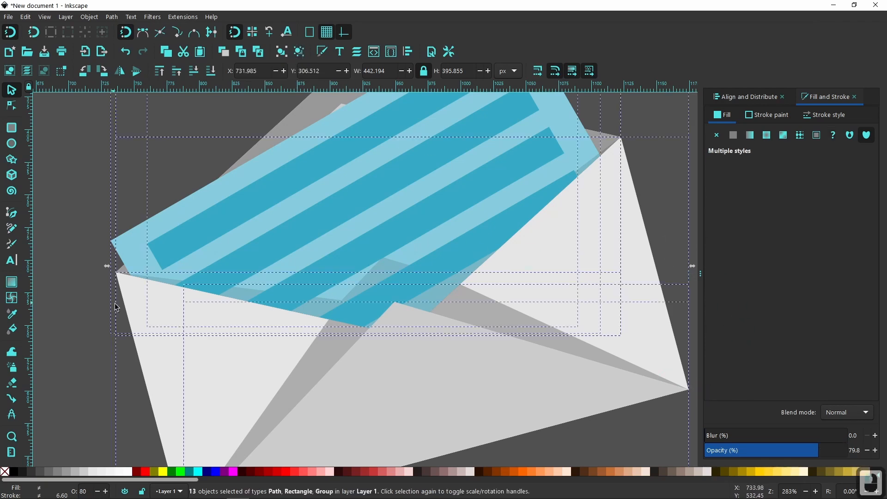
click(59, 334)
click(117, 243)
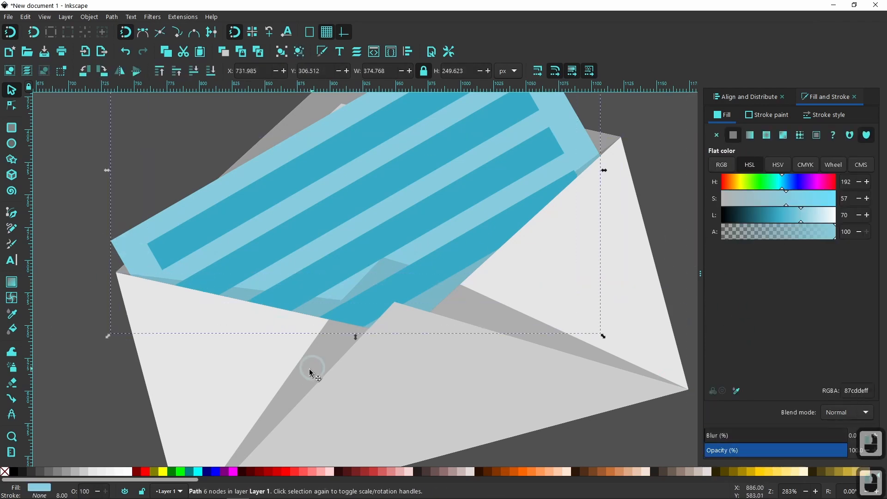
click(193, 71)
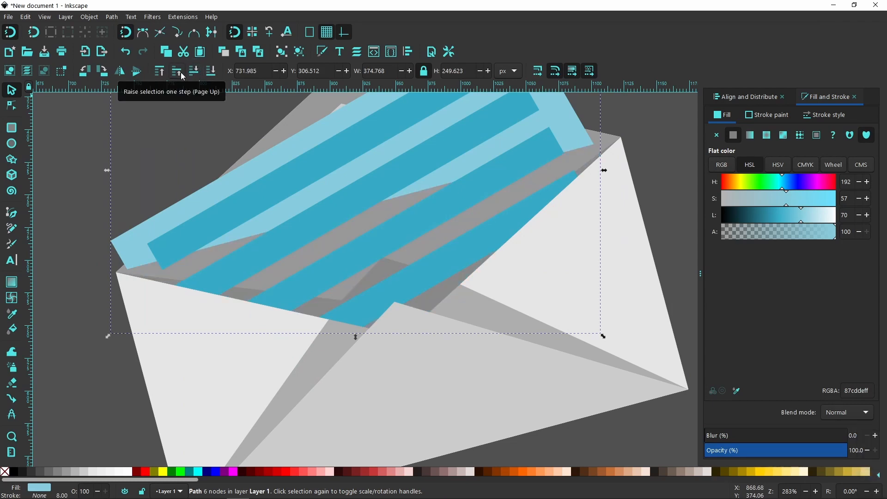
click(176, 71)
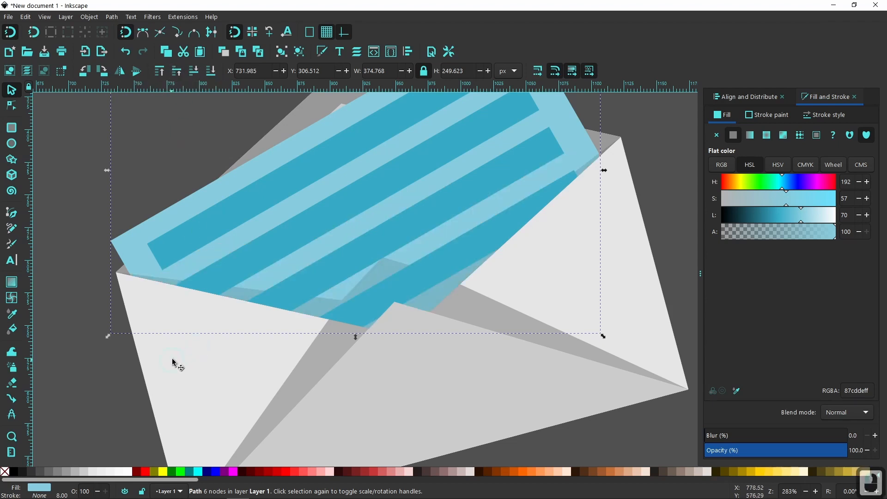
Step: Raise the translucent black shadow path of the front flaps one step, above the letter's dark blue stripes
click(240, 294)
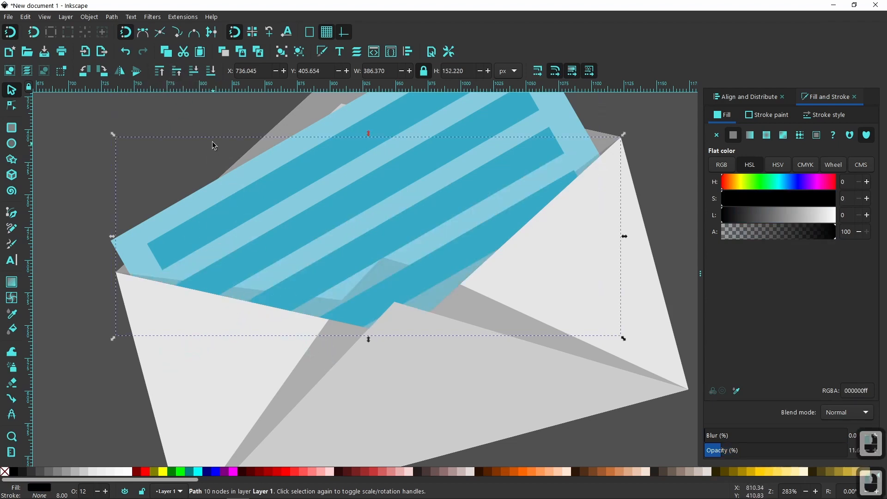
click(180, 75)
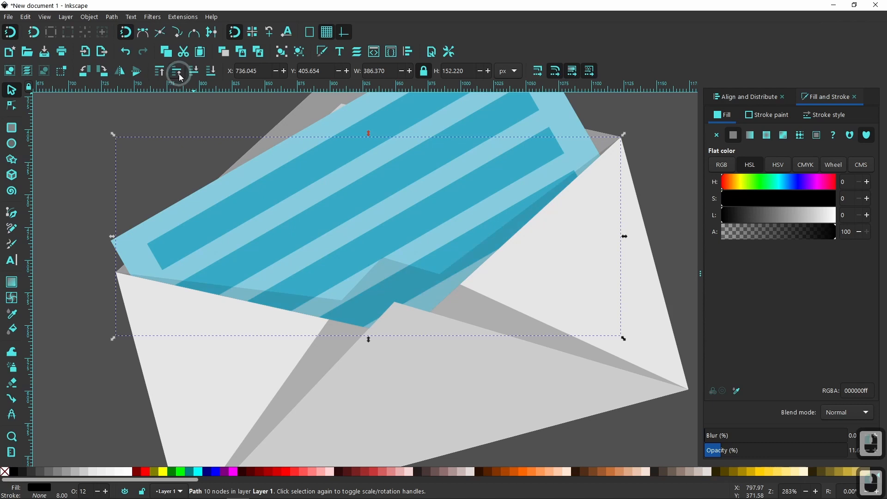
click(87, 400)
Step: Regroup the envelope and letter objects without the shadow ellipse, and move the group about 37 px left and 27 px up
scroll(167, 400, down, 2)
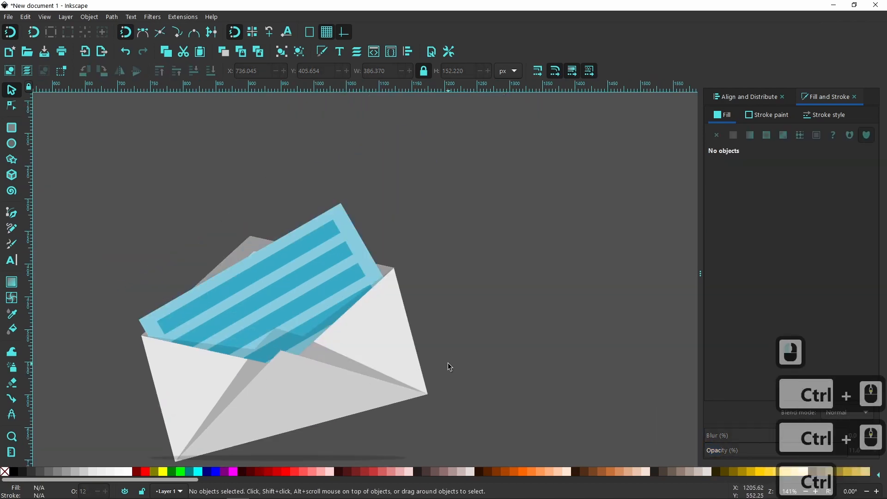
drag(446, 366, 506, 307)
drag(154, 129, 509, 438)
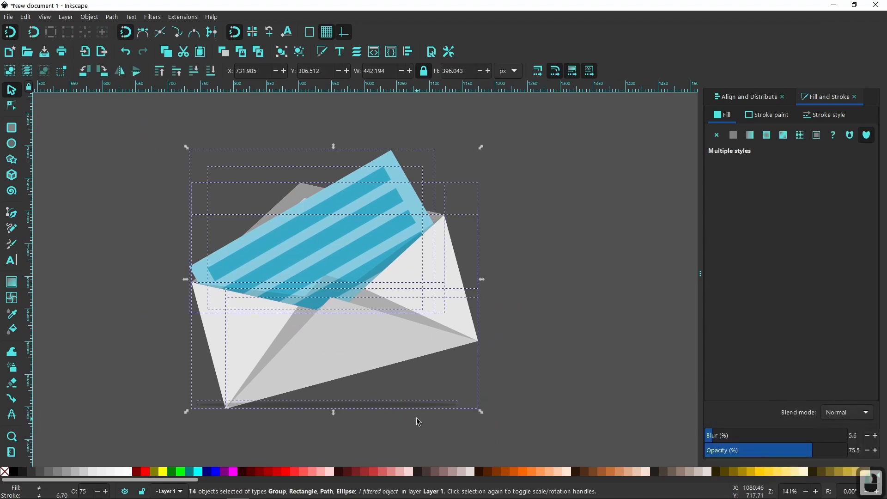
key(shift)
shift+click(409, 406)
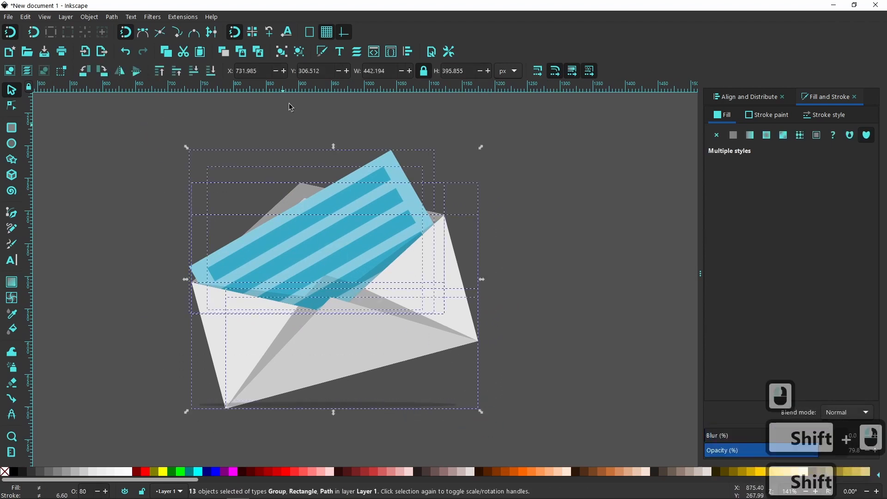
click(283, 53)
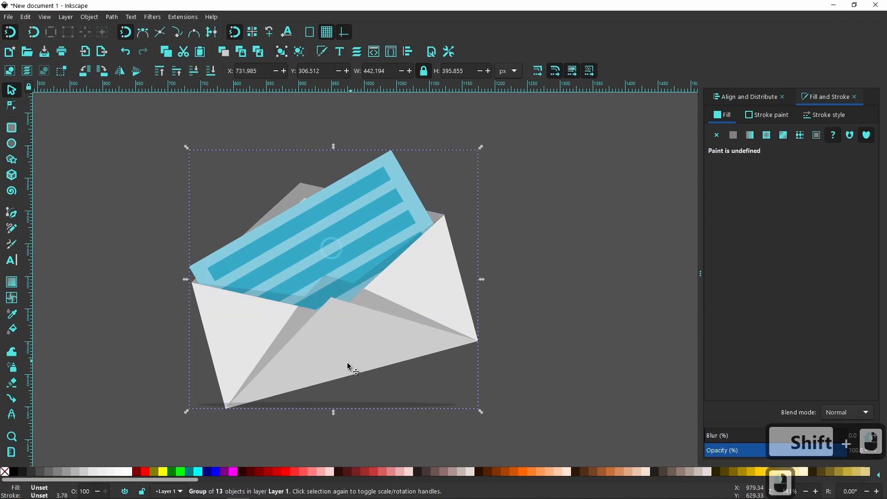
drag(341, 352, 317, 332)
click(538, 398)
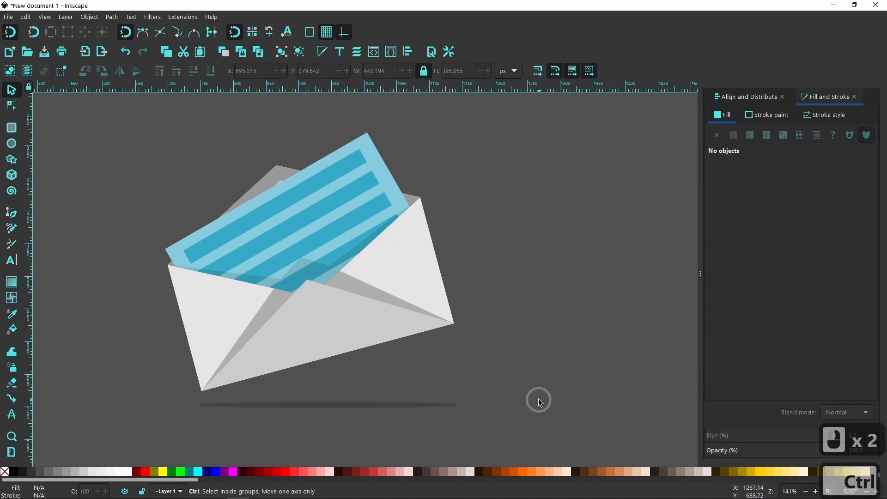
Step: Group the envelope with its shadow ellipse and move the new group to the centre of the page
ctrl+scroll(540, 402, down, 2)
drag(545, 411, 467, 329)
ctrl+scroll(468, 329, down, 2)
drag(485, 359, 319, 258)
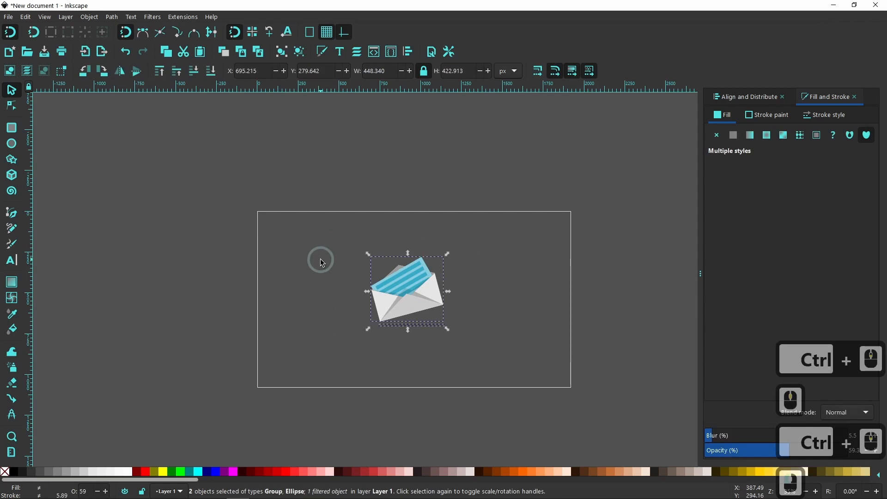
click(284, 55)
drag(415, 301, 422, 309)
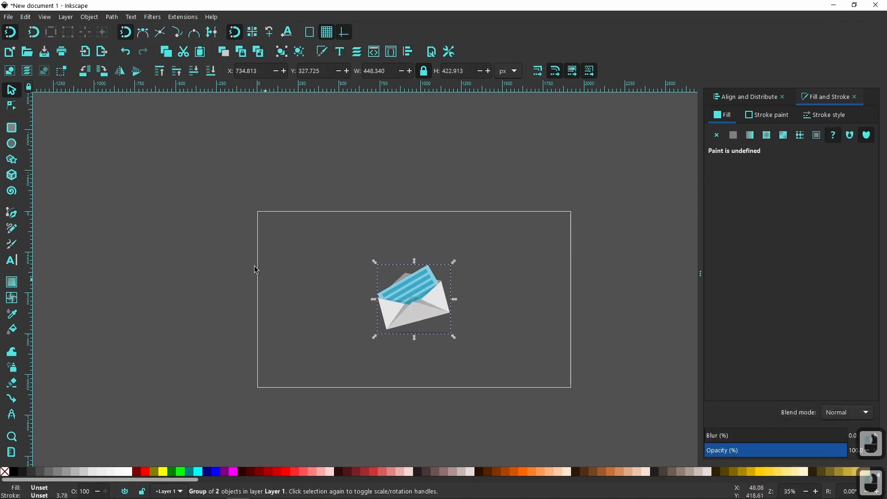
Step: Draw a background rectangle about 1943 by 1112 px over the whole page, filled with #B7BEC8 at 100% opacity
click(14, 129)
drag(257, 211, 574, 393)
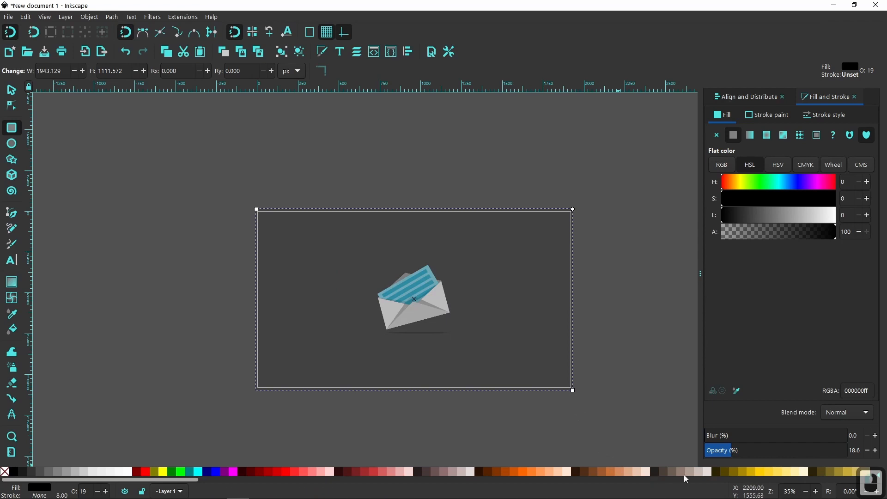
click(709, 473)
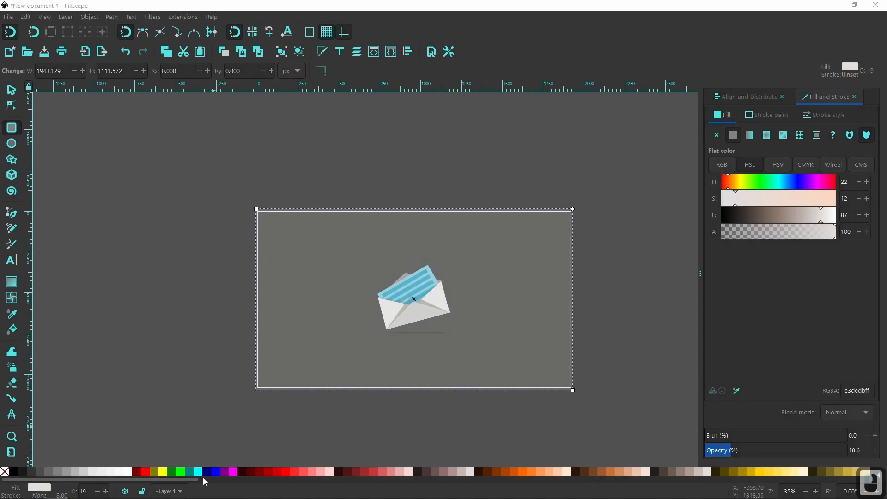
drag(200, 481, 655, 486)
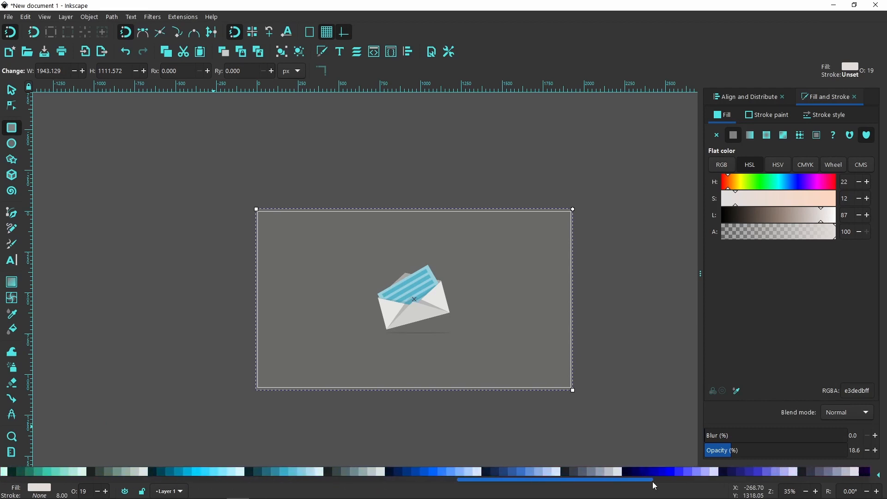
double_click(644, 406)
double_click(610, 471)
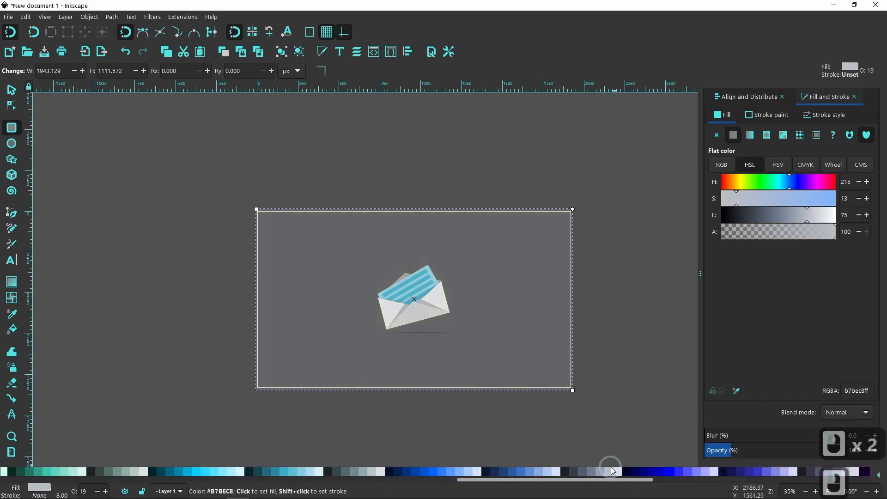
drag(741, 451, 848, 450)
Step: Lower the background rectangle to the bottom of the stacking order, behind the envelope group
click(12, 90)
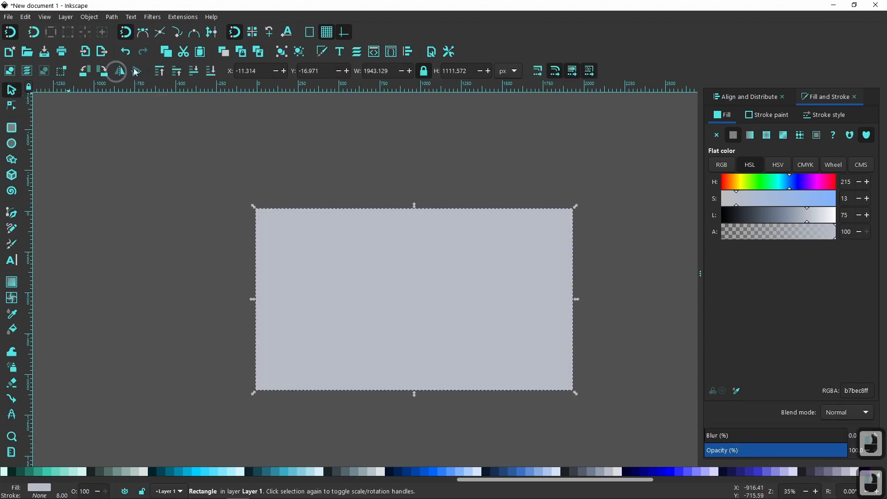
click(210, 71)
click(581, 341)
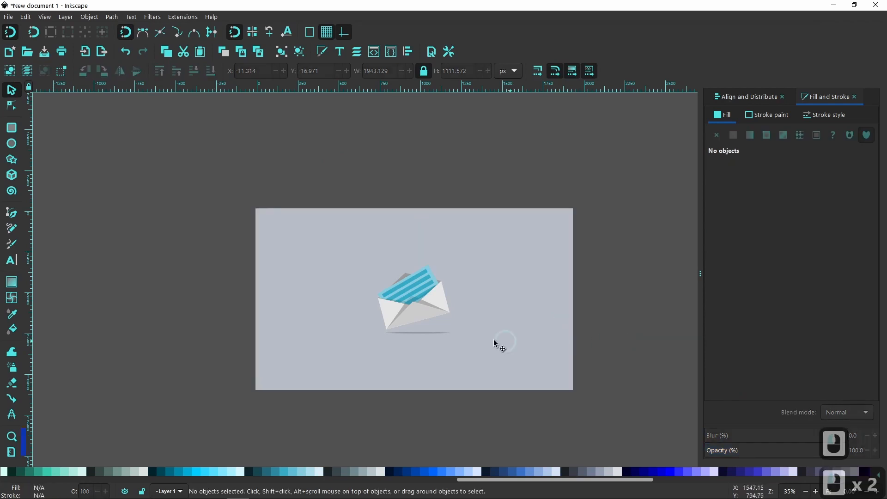
ctrl+scroll(449, 305, up, 2)
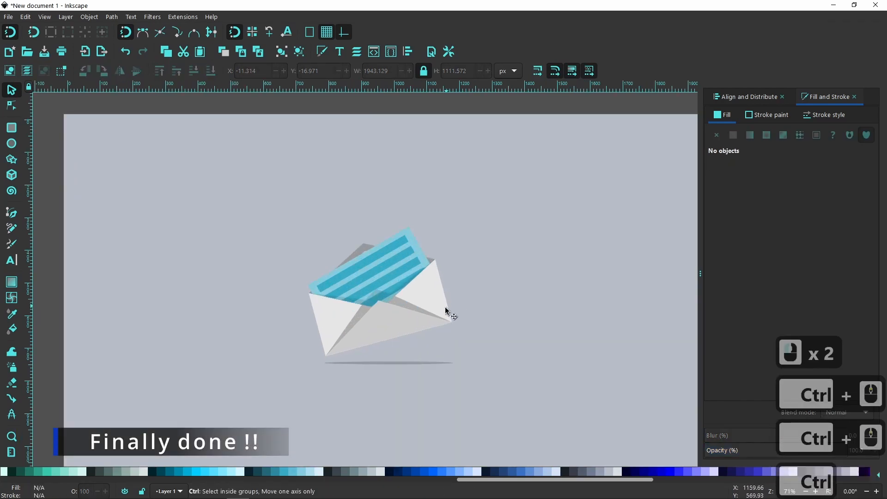
ctrl+scroll(429, 329, up, 1)
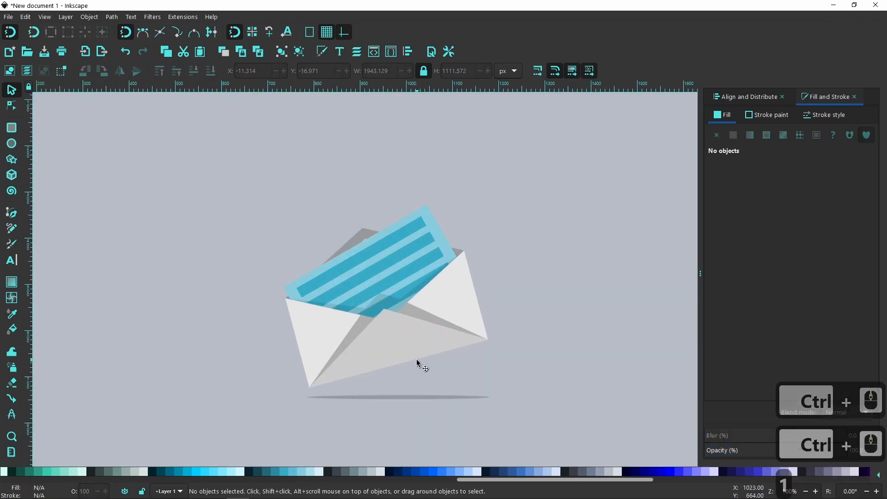
ctrl+scroll(418, 363, down, 2)
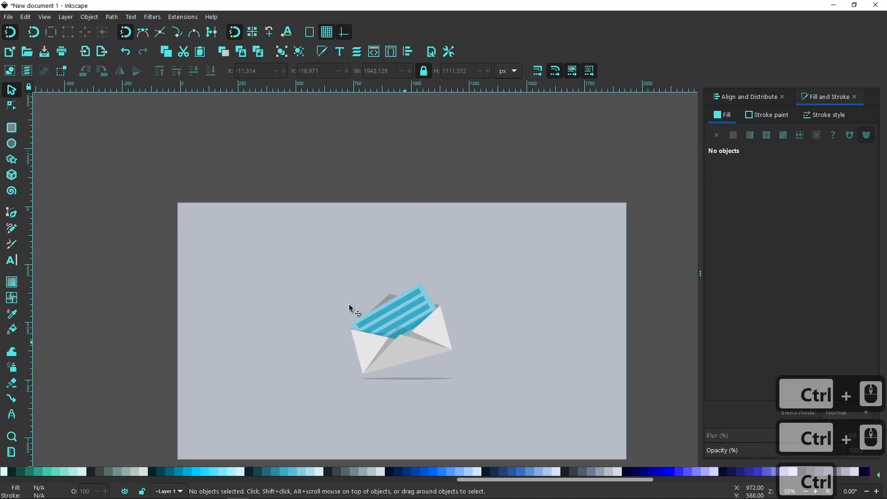
key(1)
drag(397, 332, 341, 217)
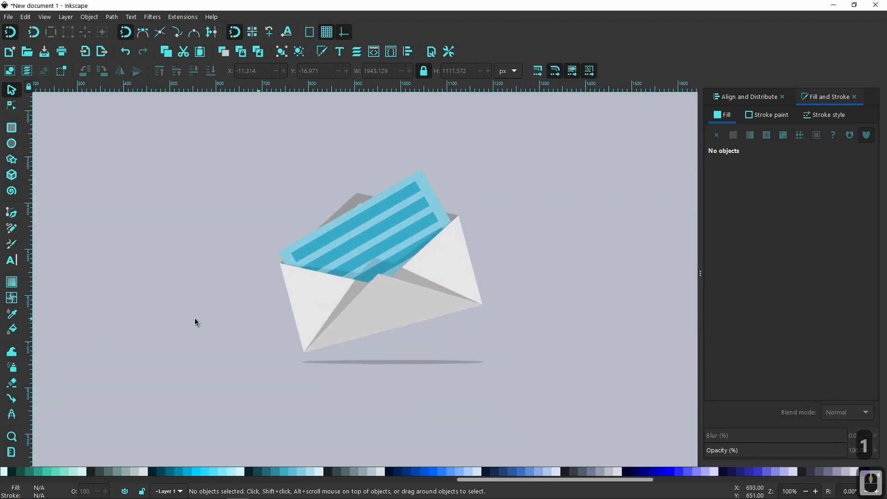